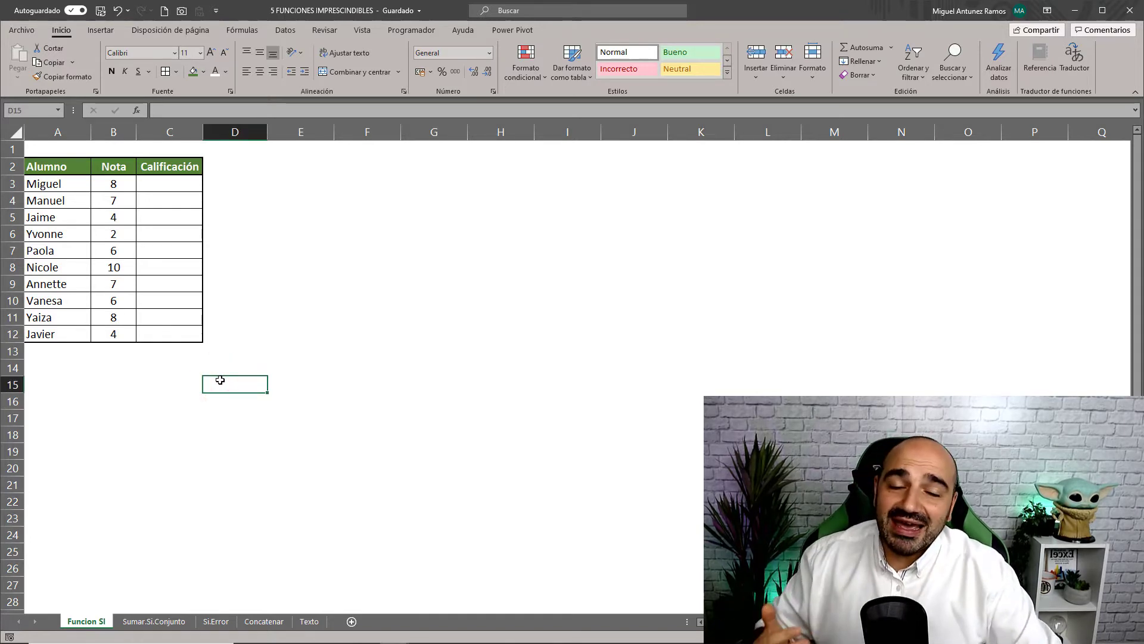
- Highlight the student names in column A and their grades in the Nota column
click(155, 371)
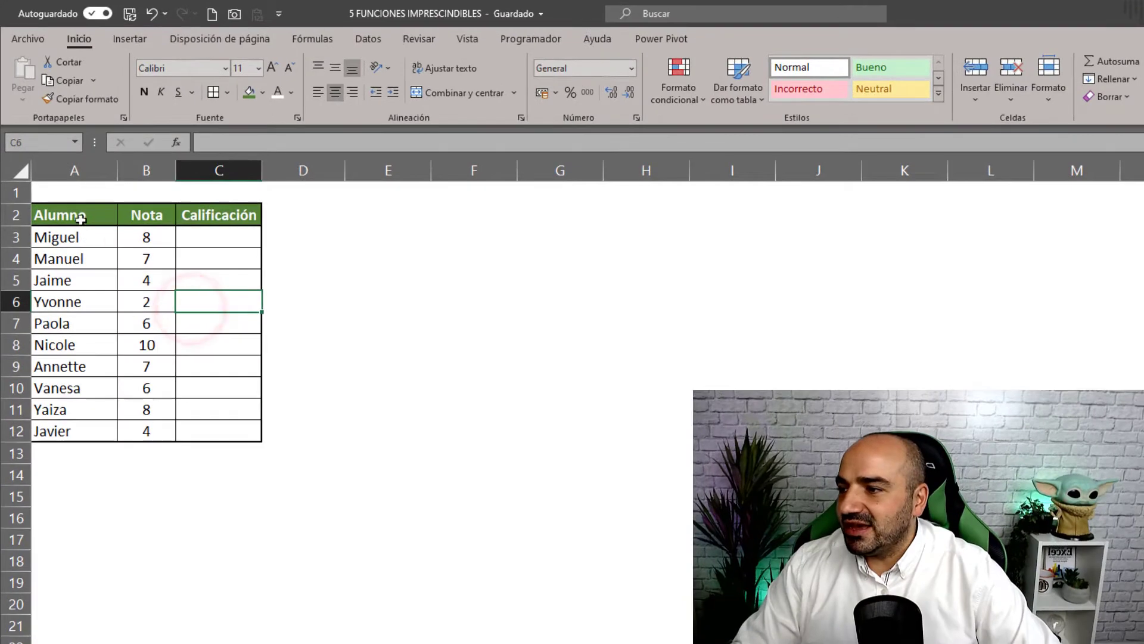
drag(61, 169, 60, 250)
drag(78, 323, 59, 409)
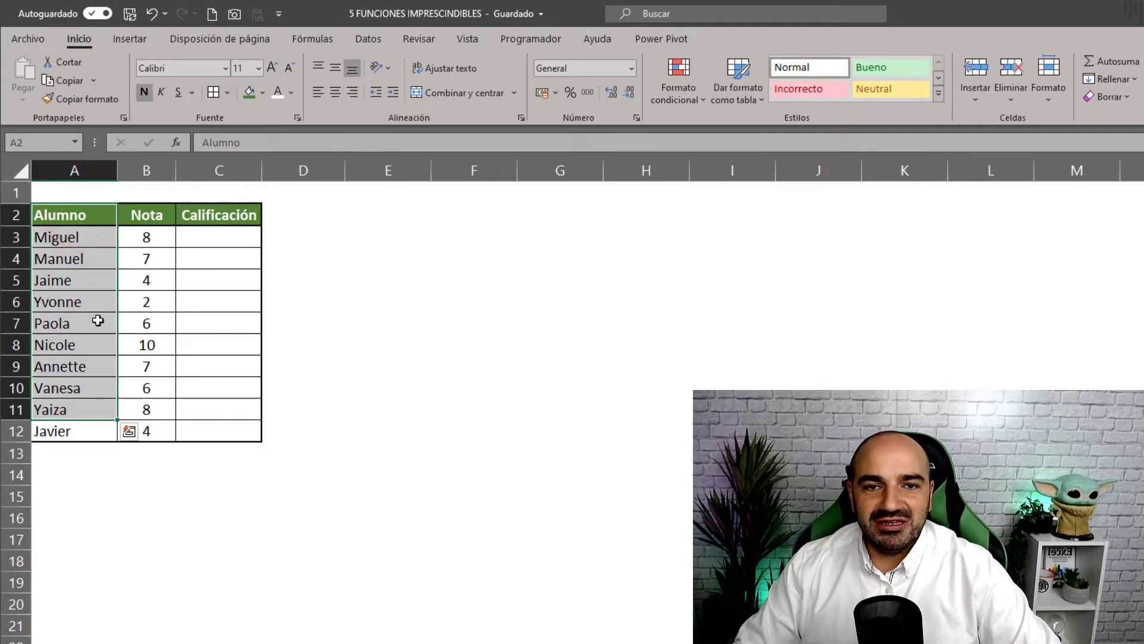
drag(152, 228, 146, 410)
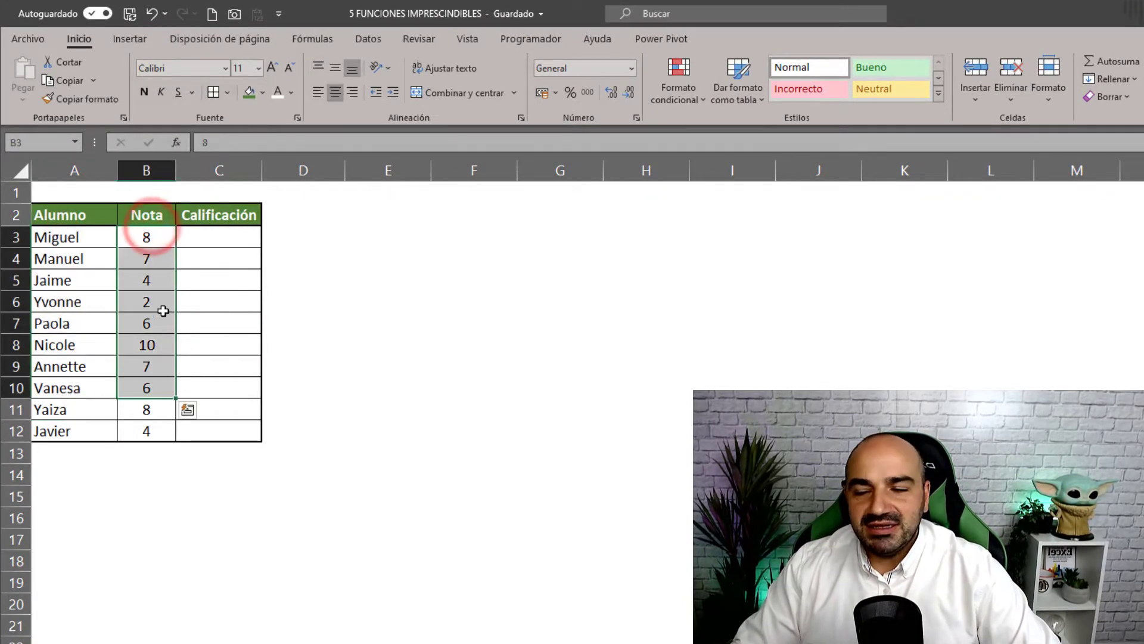
- Enter =SI(B3>5;"APTO";"NO APTO") in C3 to grade the first student
click(200, 244)
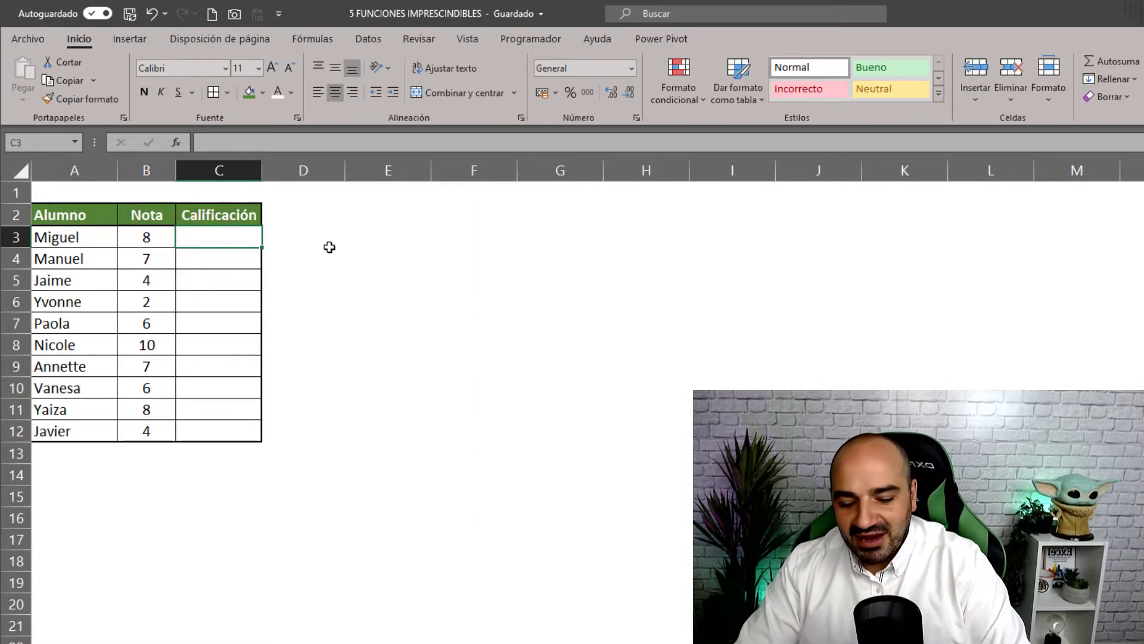
text(=SI)
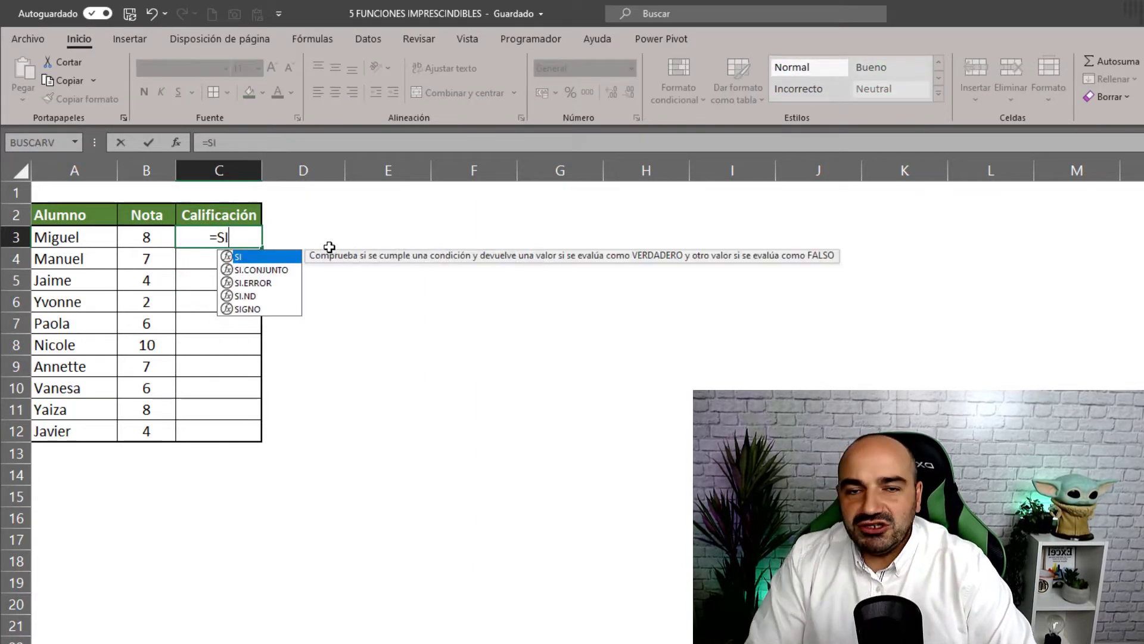
text(()
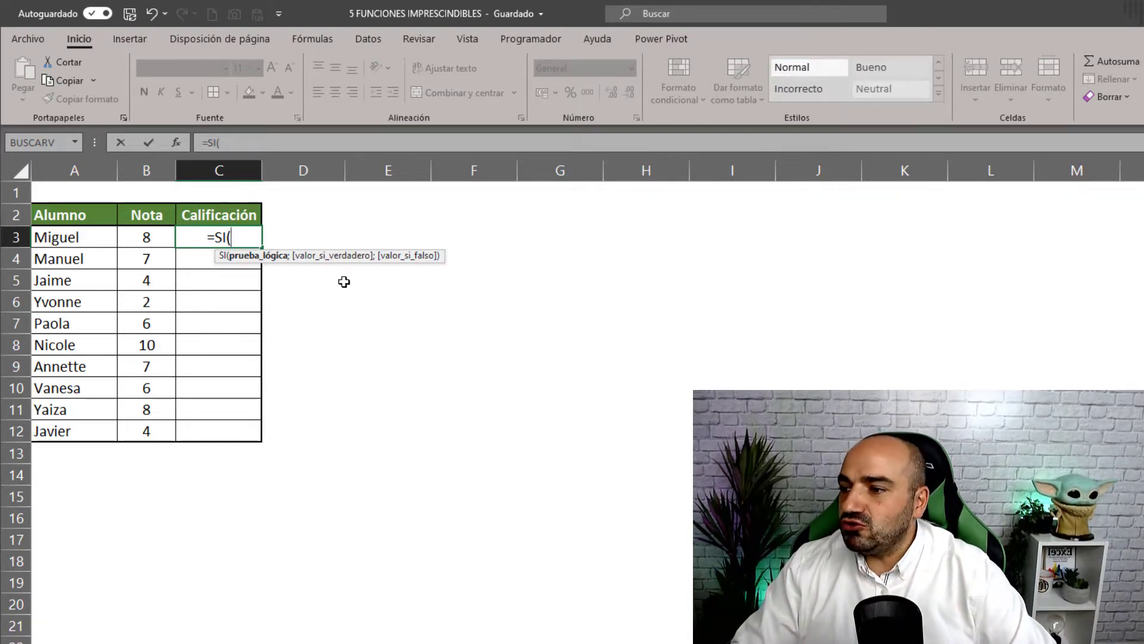
click(148, 238)
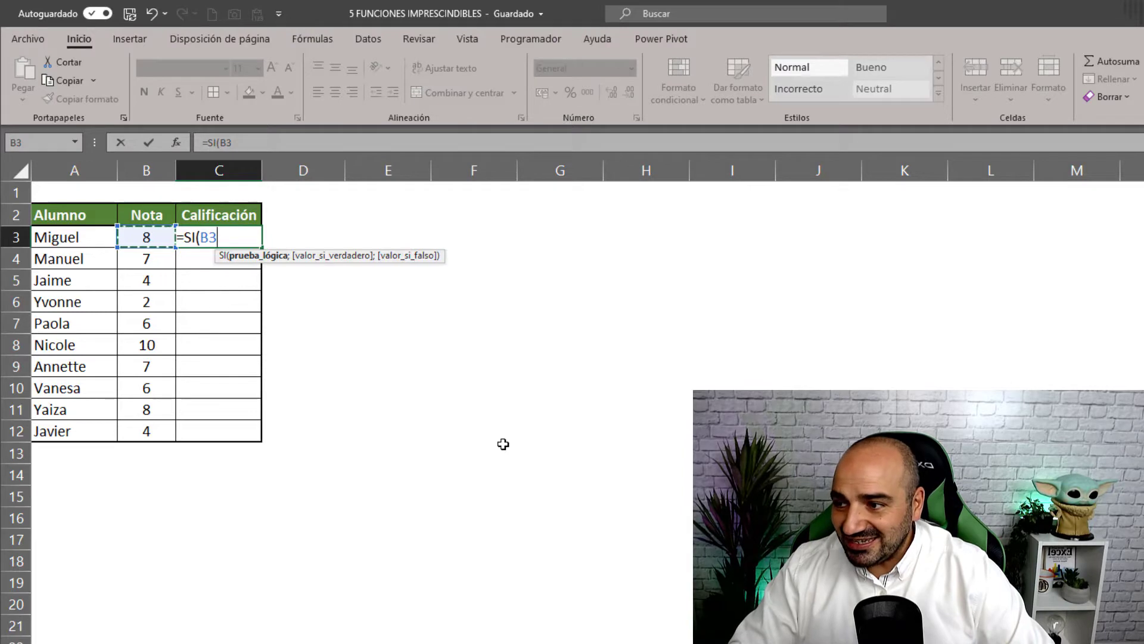
text(>)
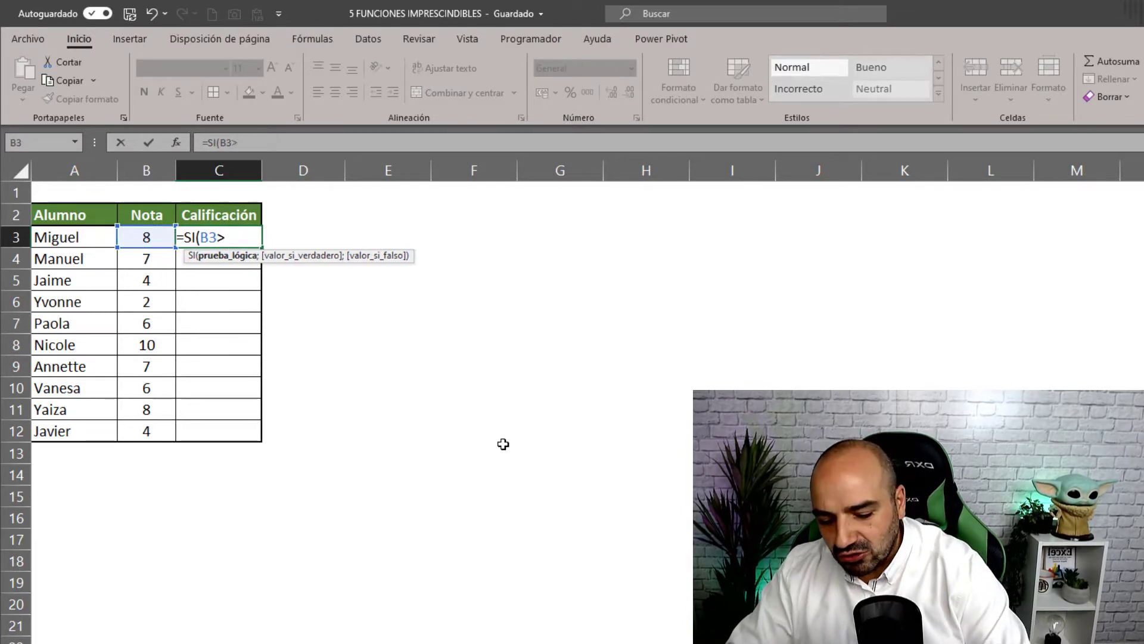
text(5)
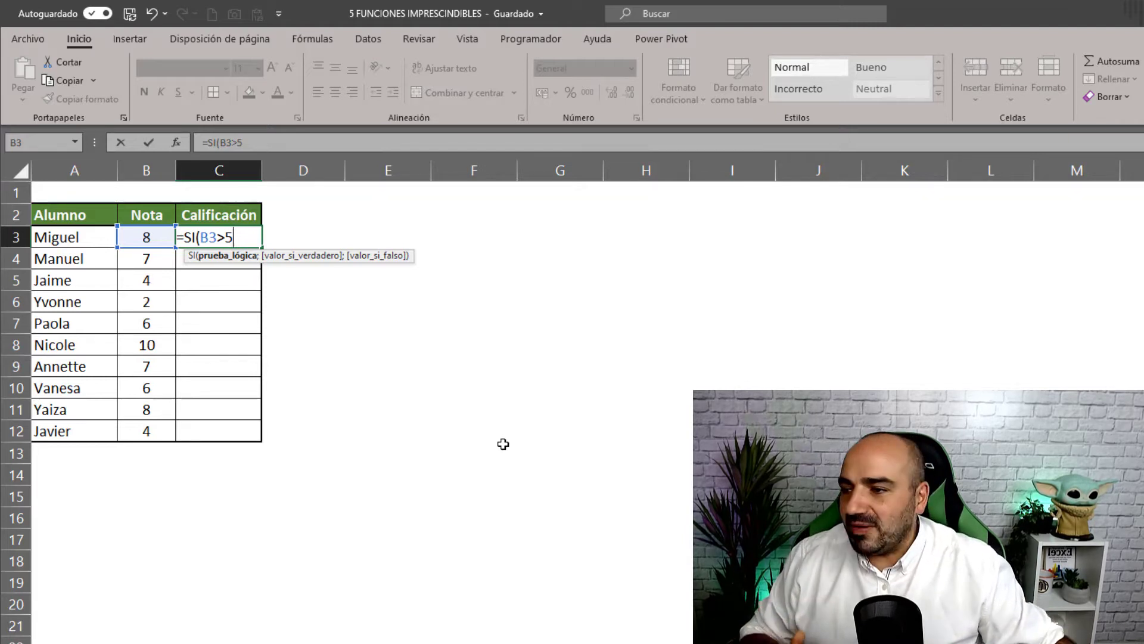
text(;)
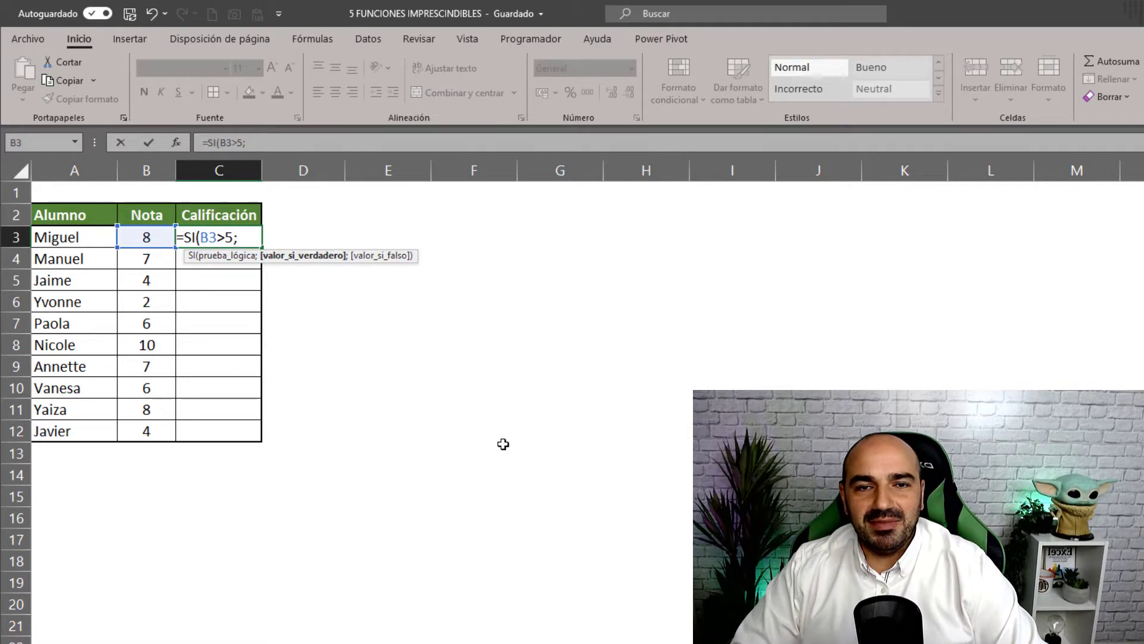
text(")
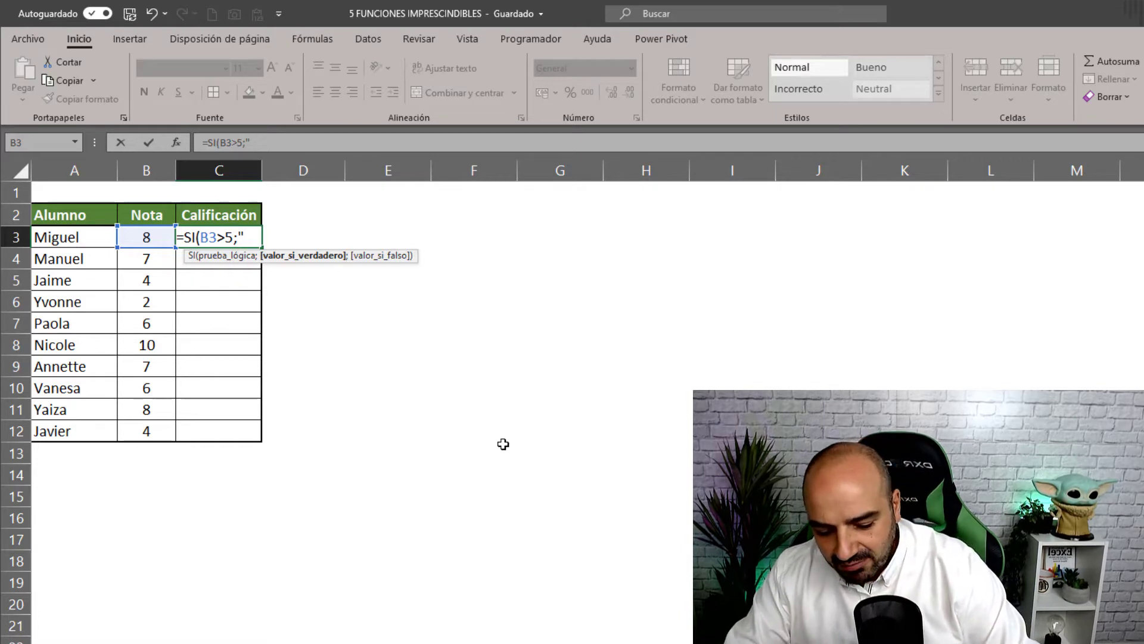
text(apto)
key(BackSpace)
key(BackSpace)
key(BackSpace)
key(BackSpace)
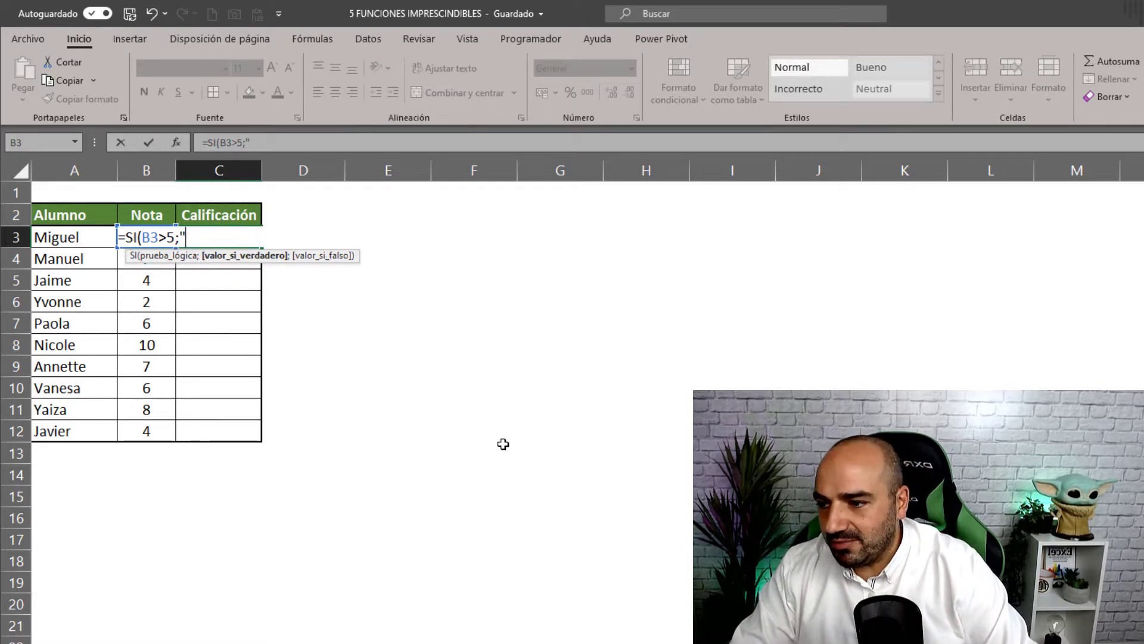
text(APTO)
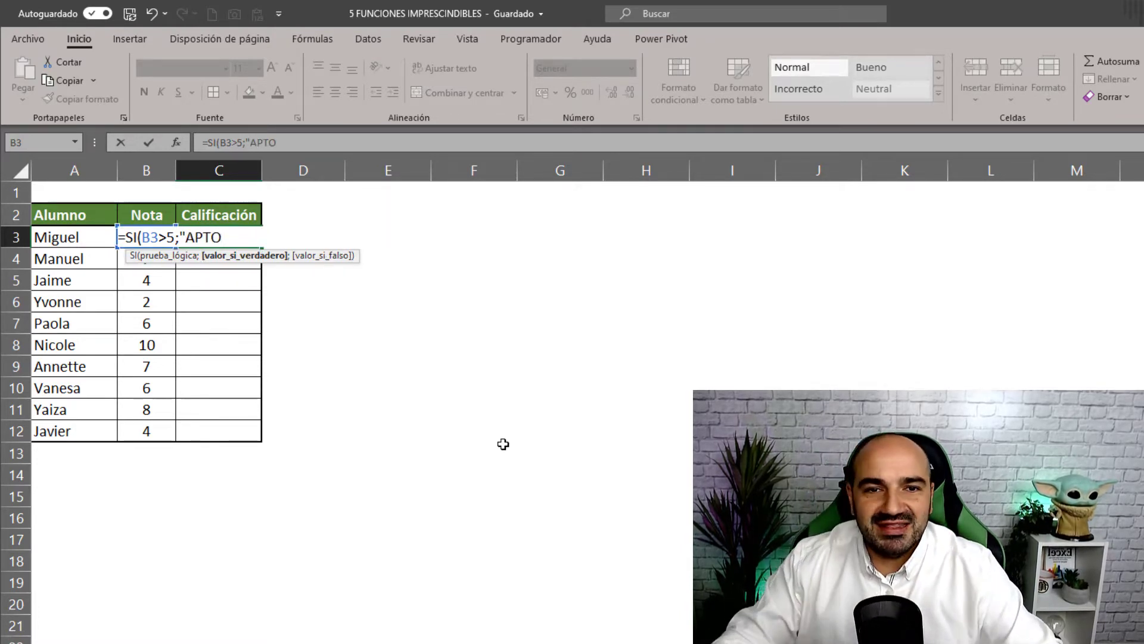
text(")
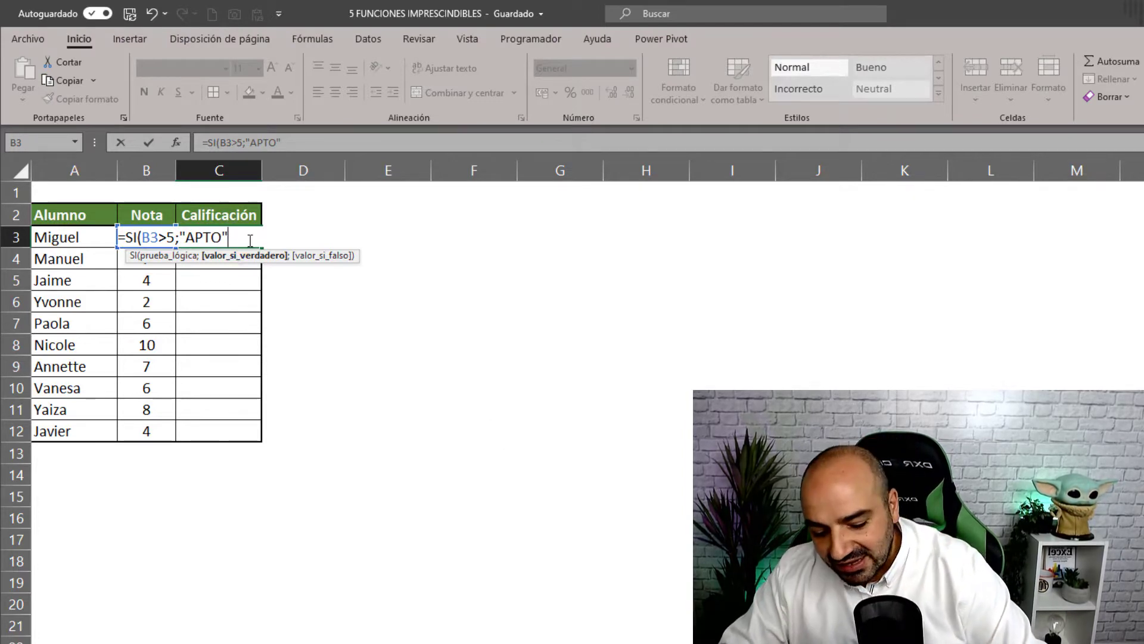
text(;)
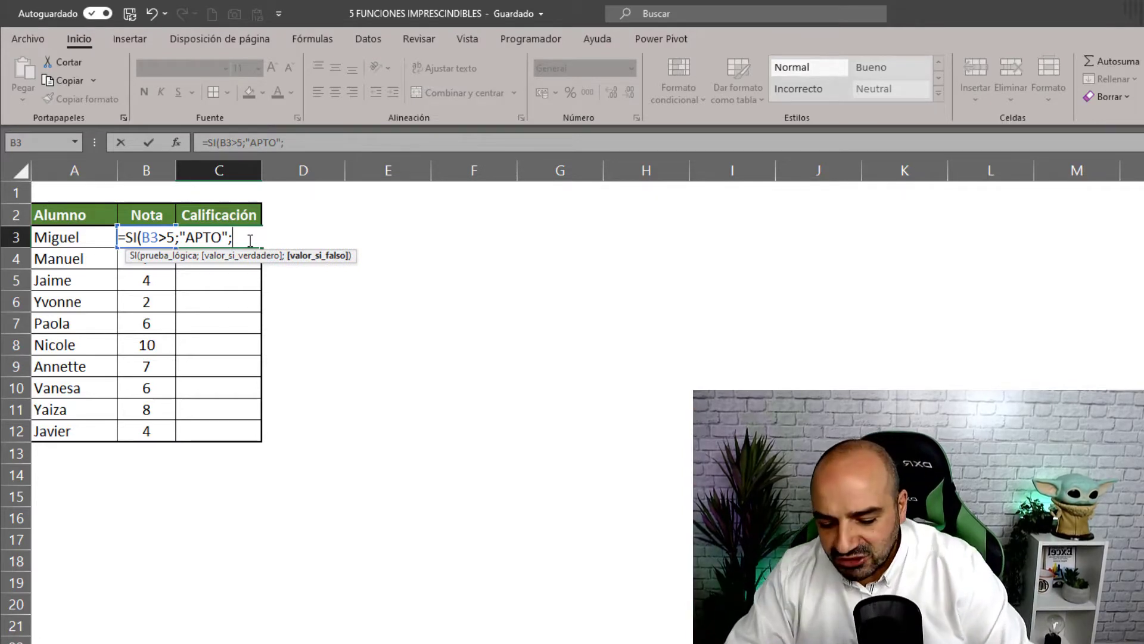
text("NO APTO)
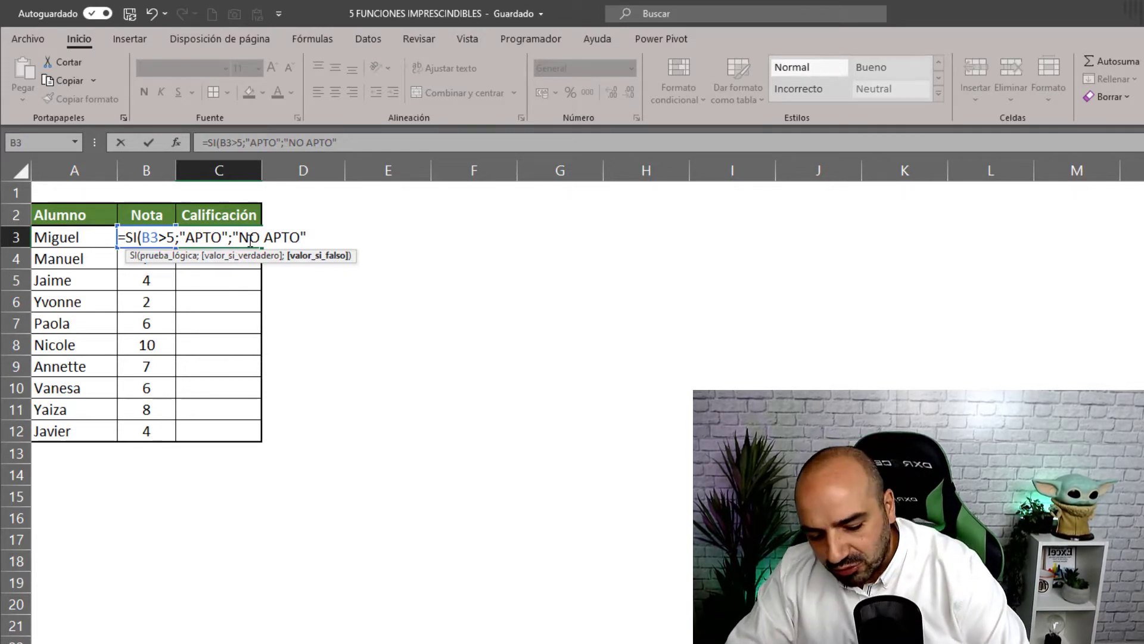
key(ctrl+Return)
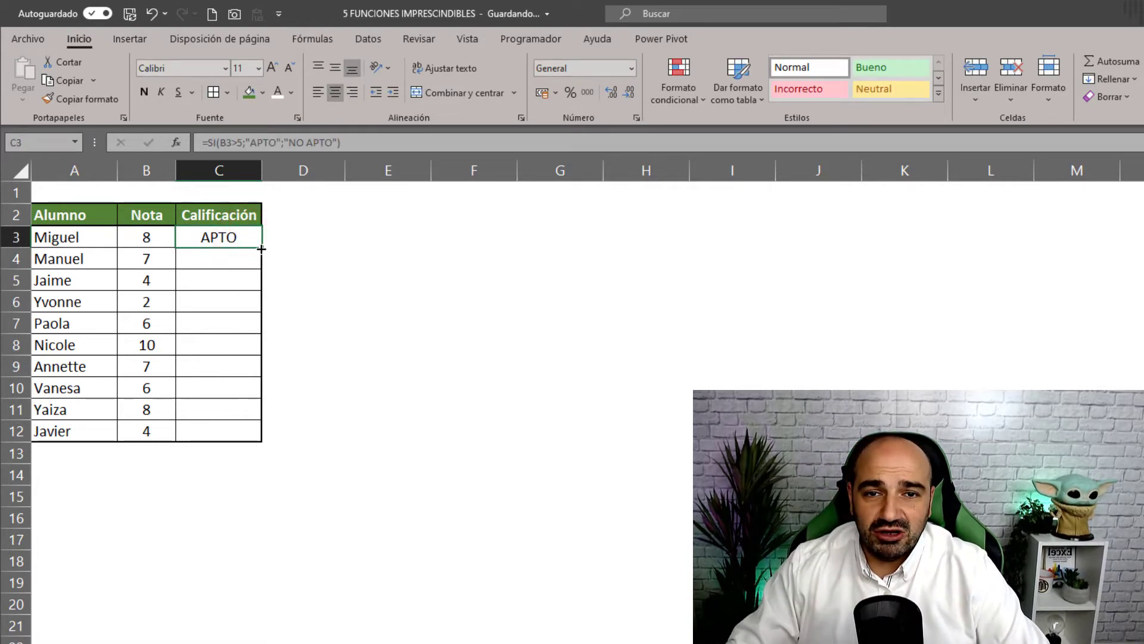
- Copy the grading formula down to C12, change B5's grade from 4 to 6, and narrow column D
drag(261, 248, 265, 444)
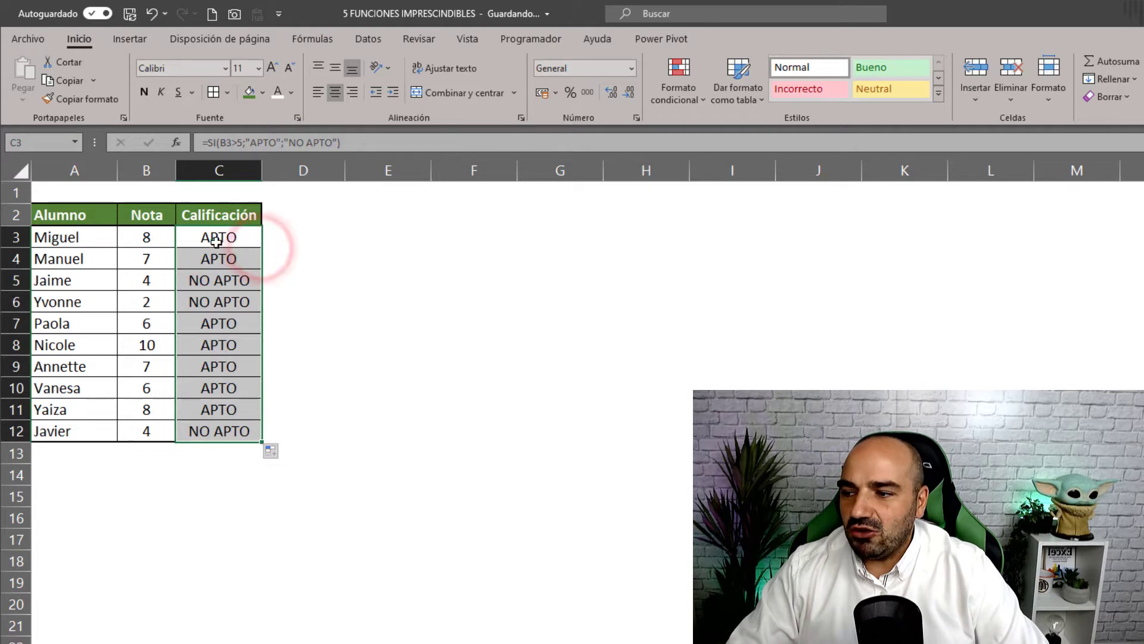
click(356, 428)
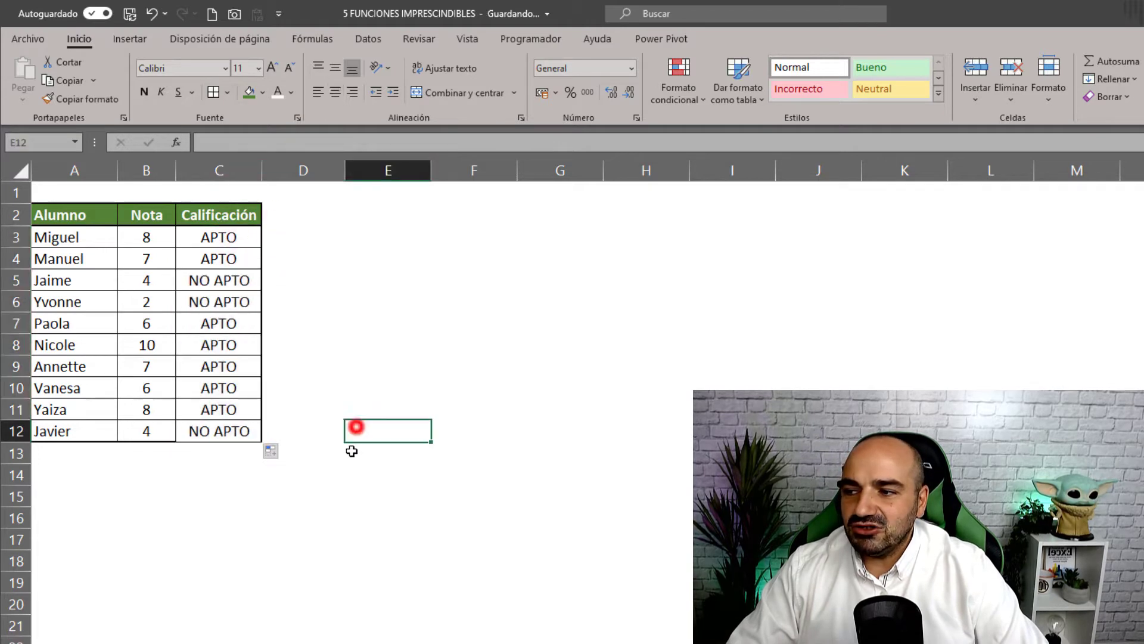
click(160, 284)
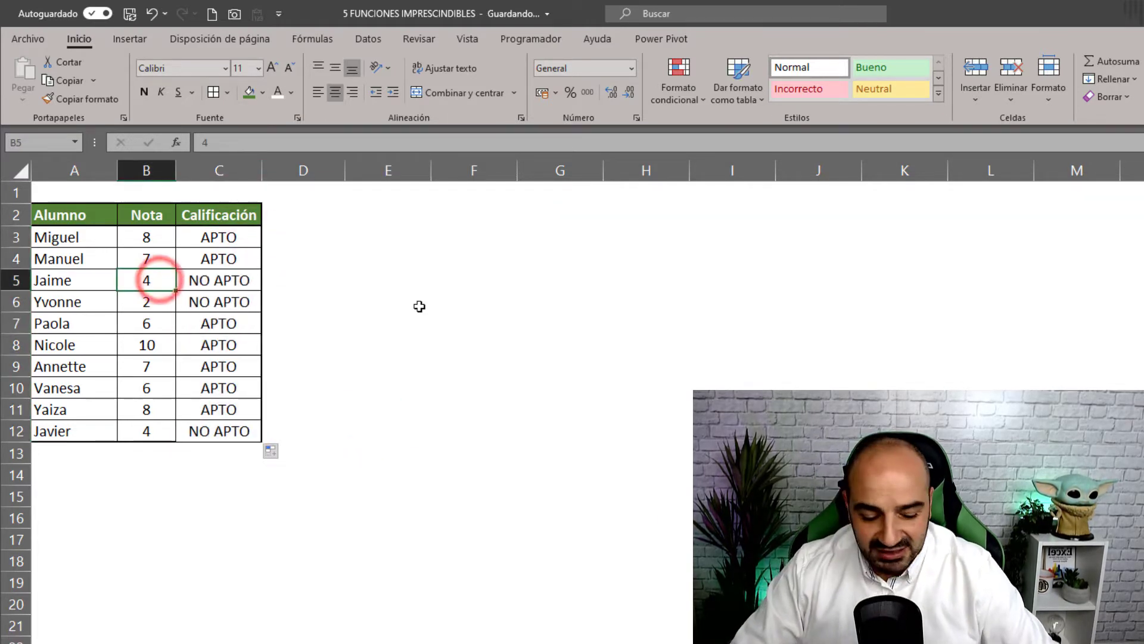
text(6)
key(Return)
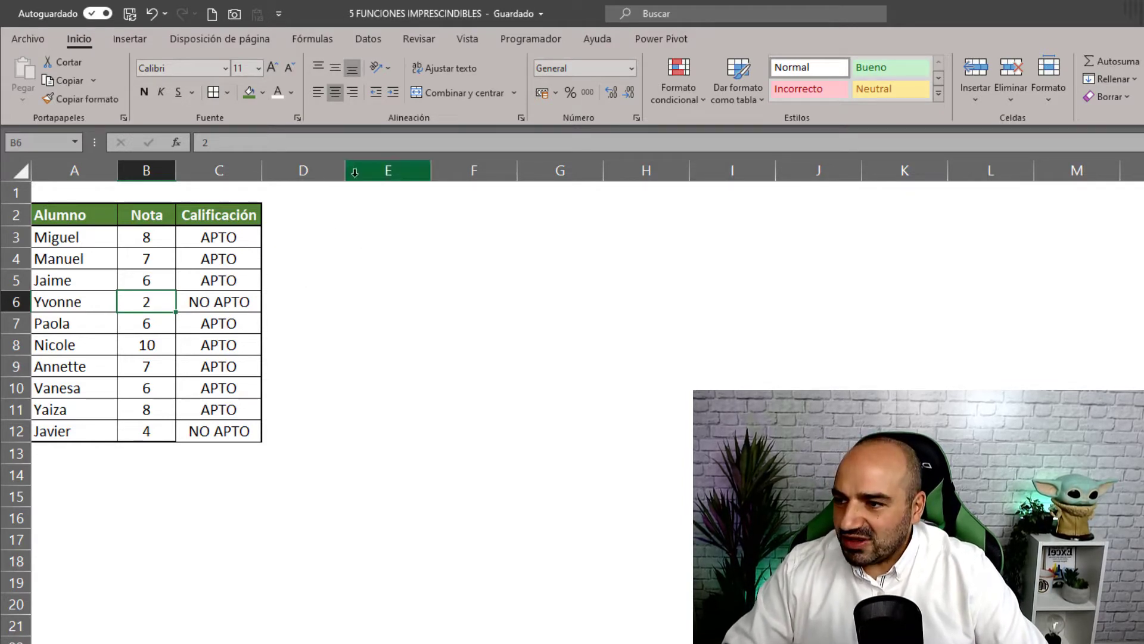
drag(343, 171, 300, 172)
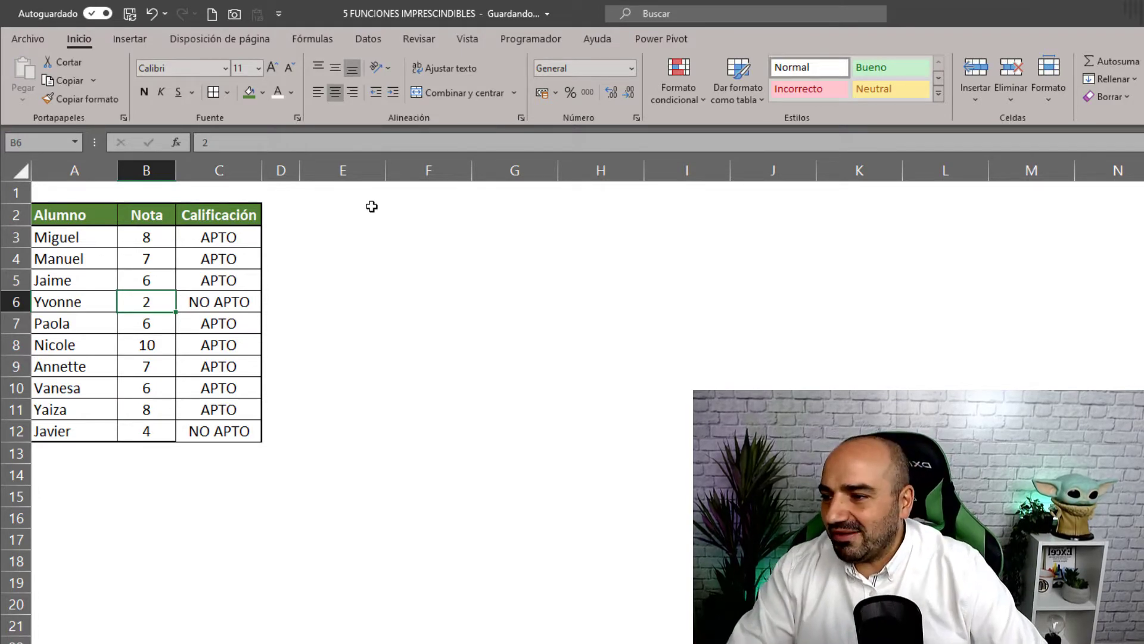
- Start a nested SI in E3: B3 below 5 gives INSUFICIENTE, below 6 SUFICIENTE
click(338, 229)
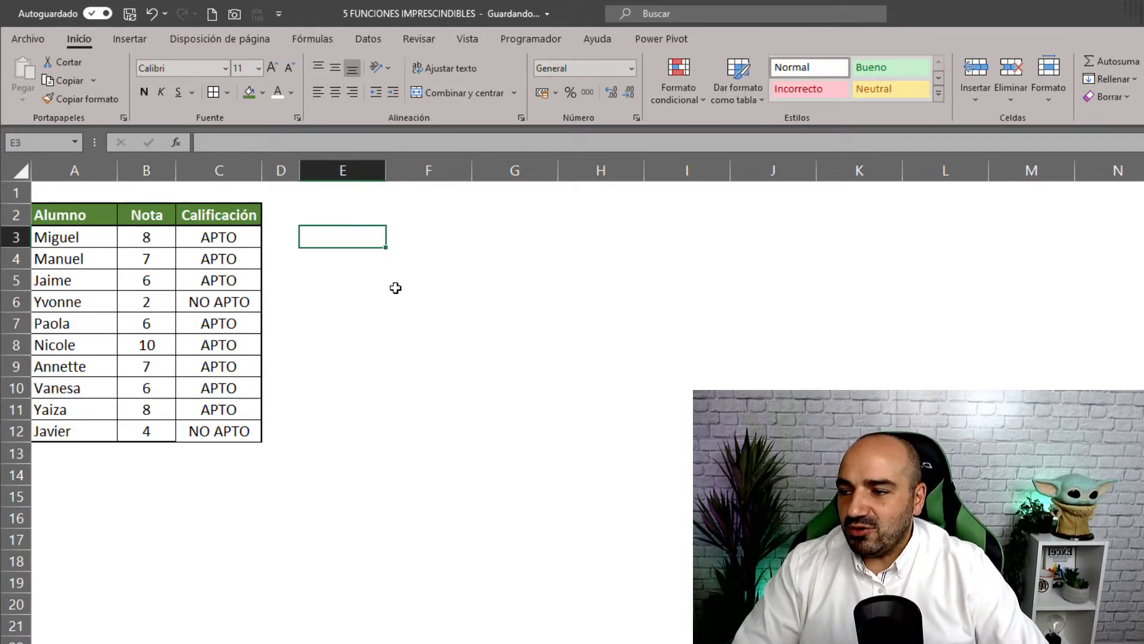
text(=SI)
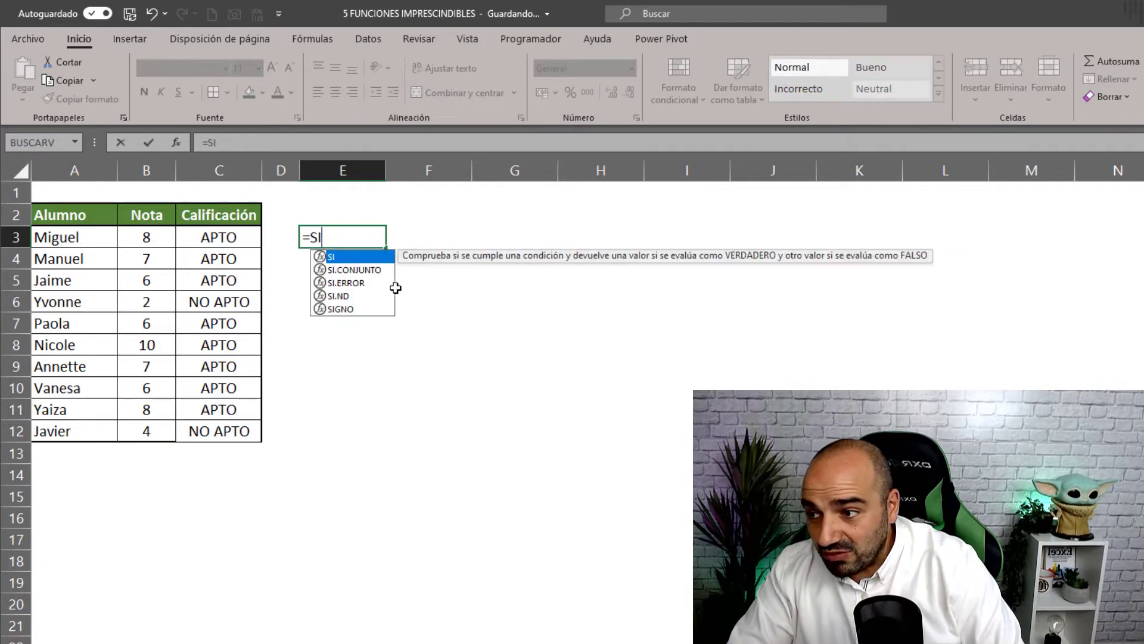
text(()
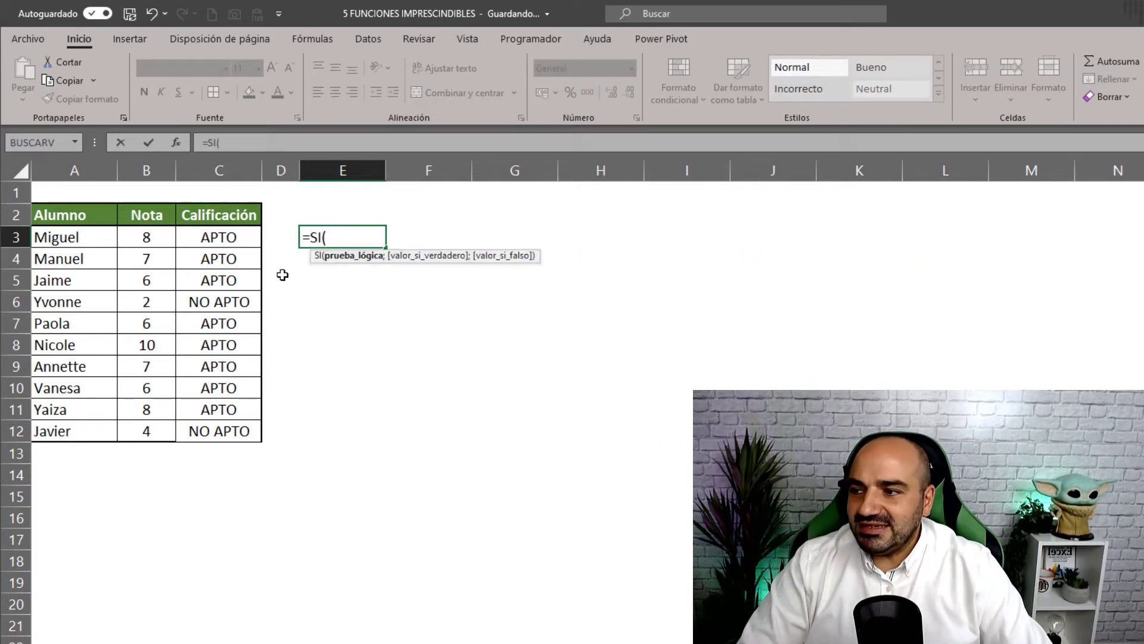
click(153, 240)
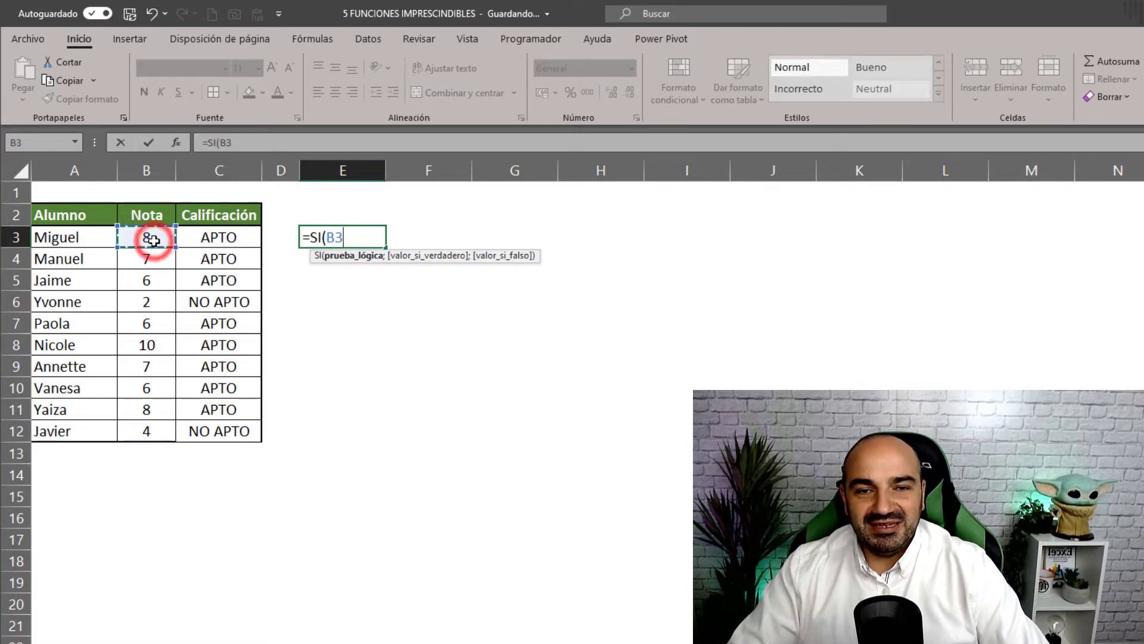
text(<)
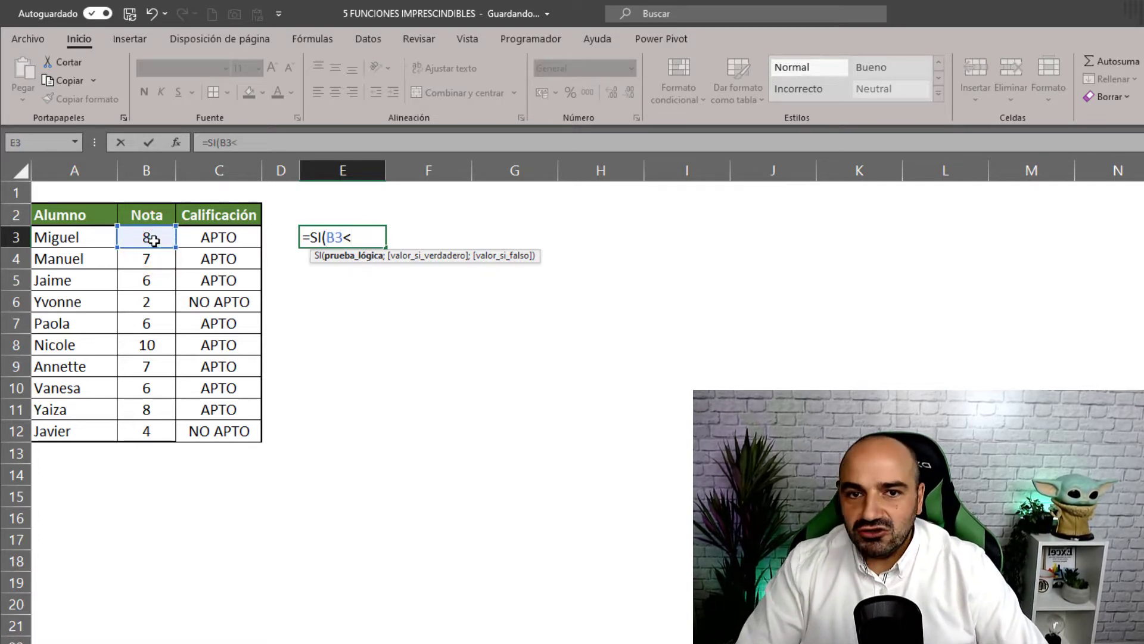
text(5)
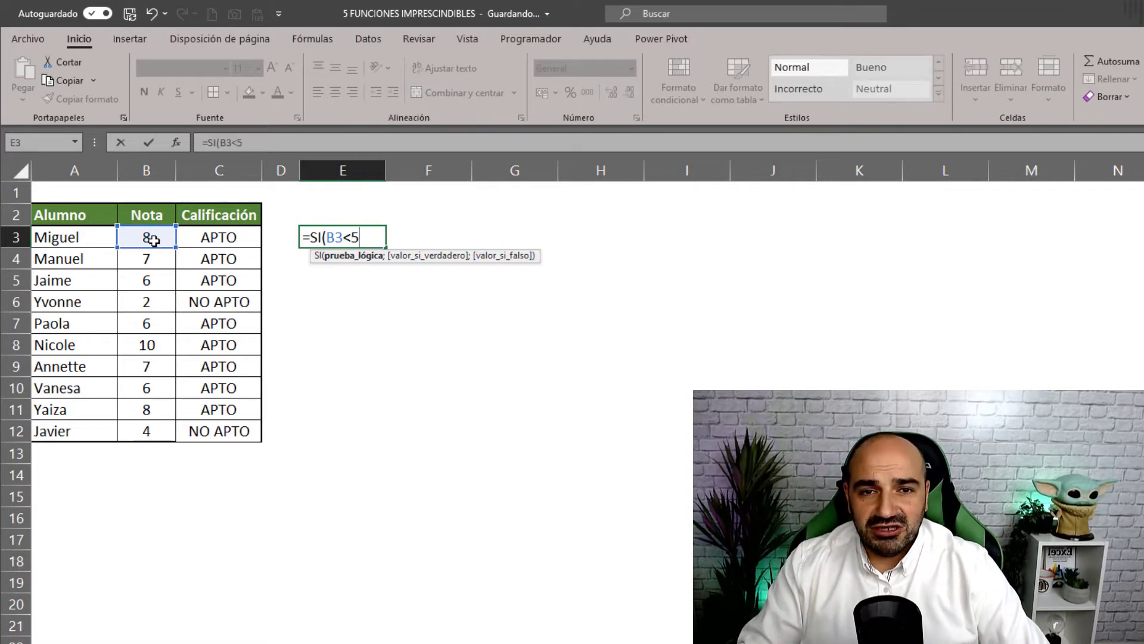
text(;)
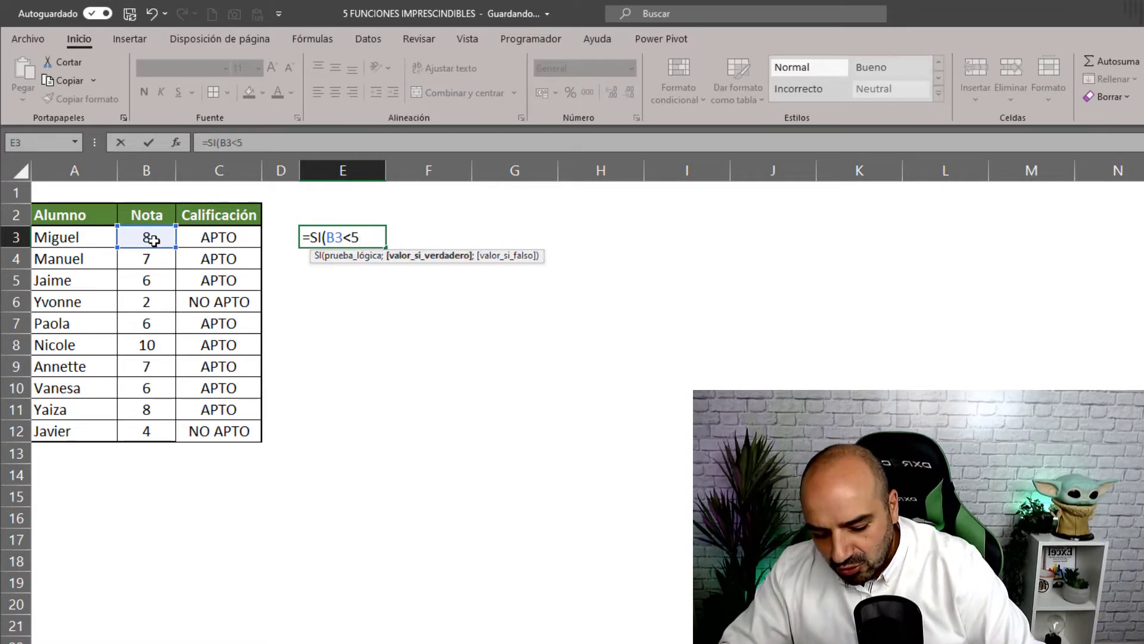
text("INSU)
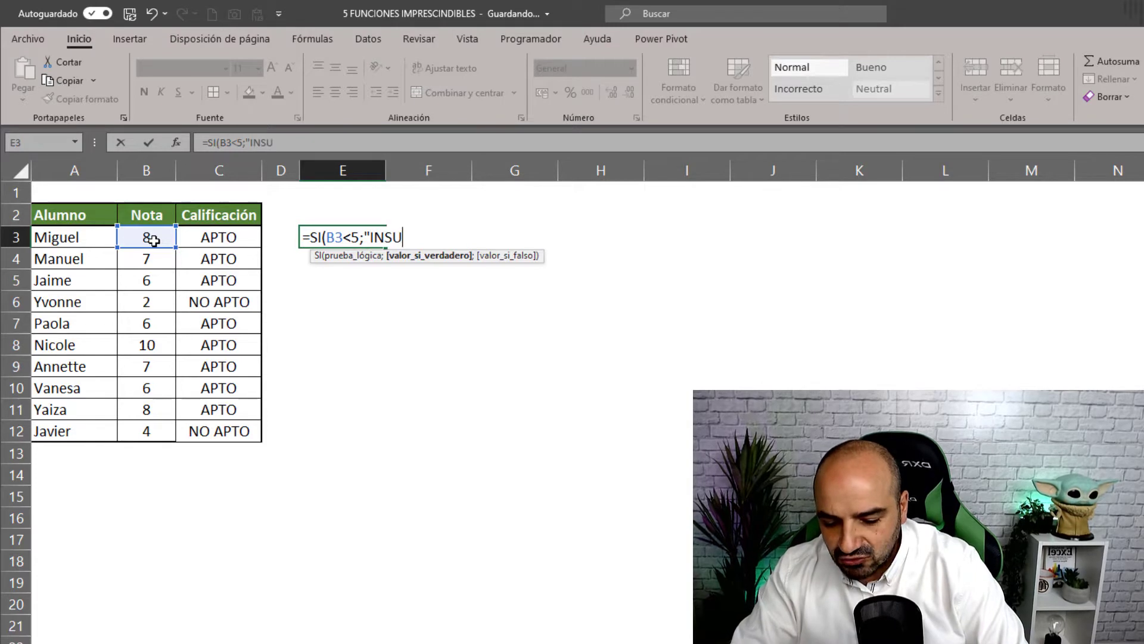
text(FICIENTE)
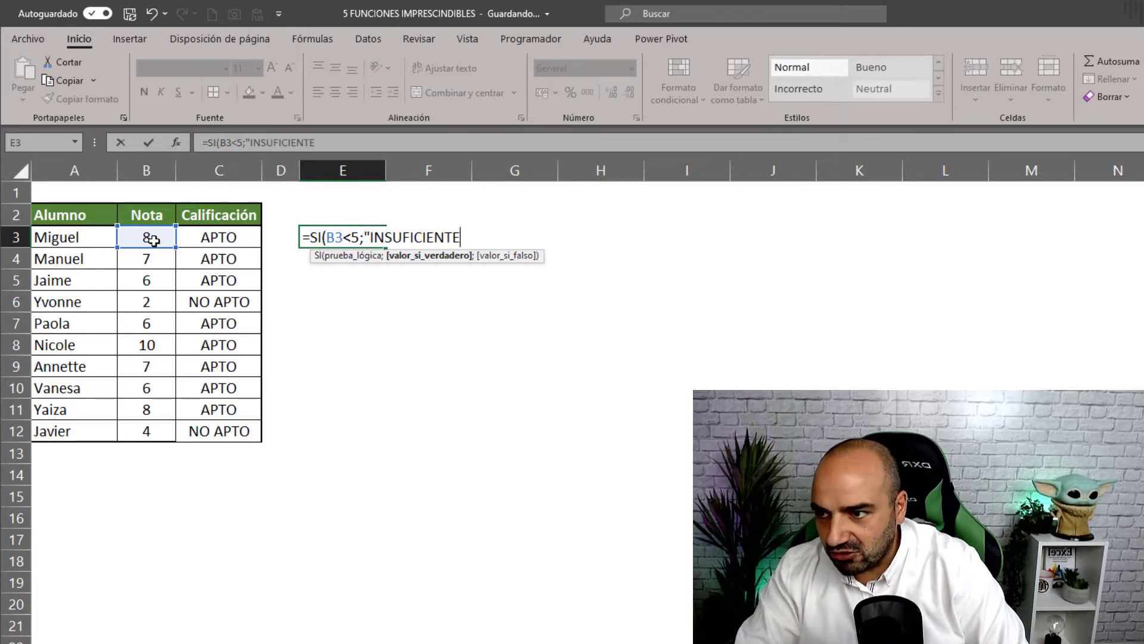
text(";)
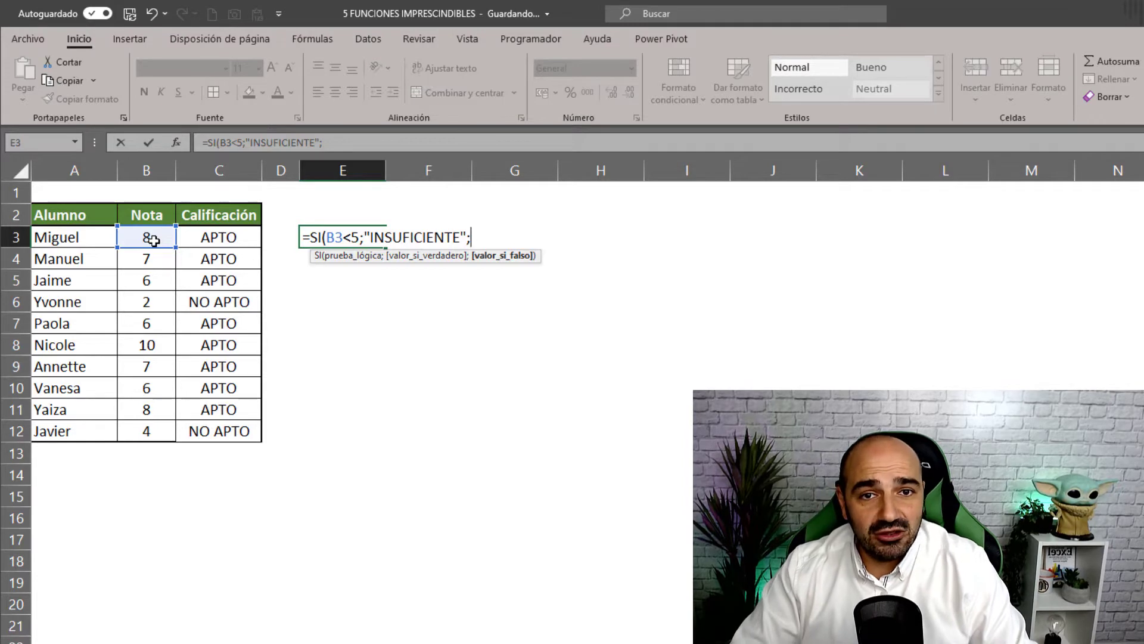
text(SI()
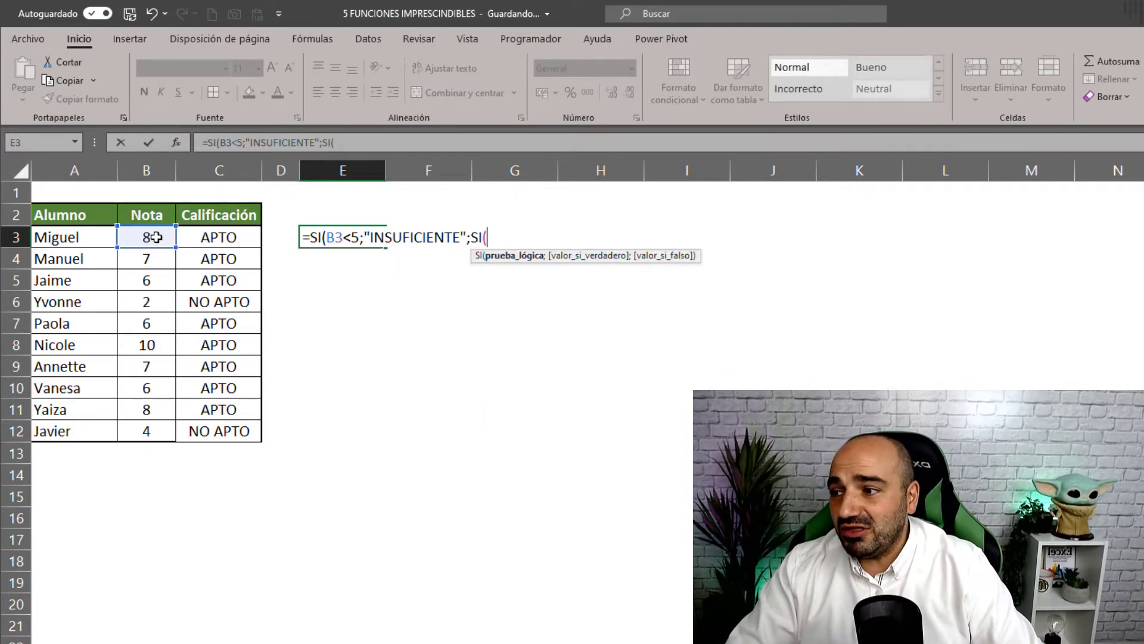
click(155, 237)
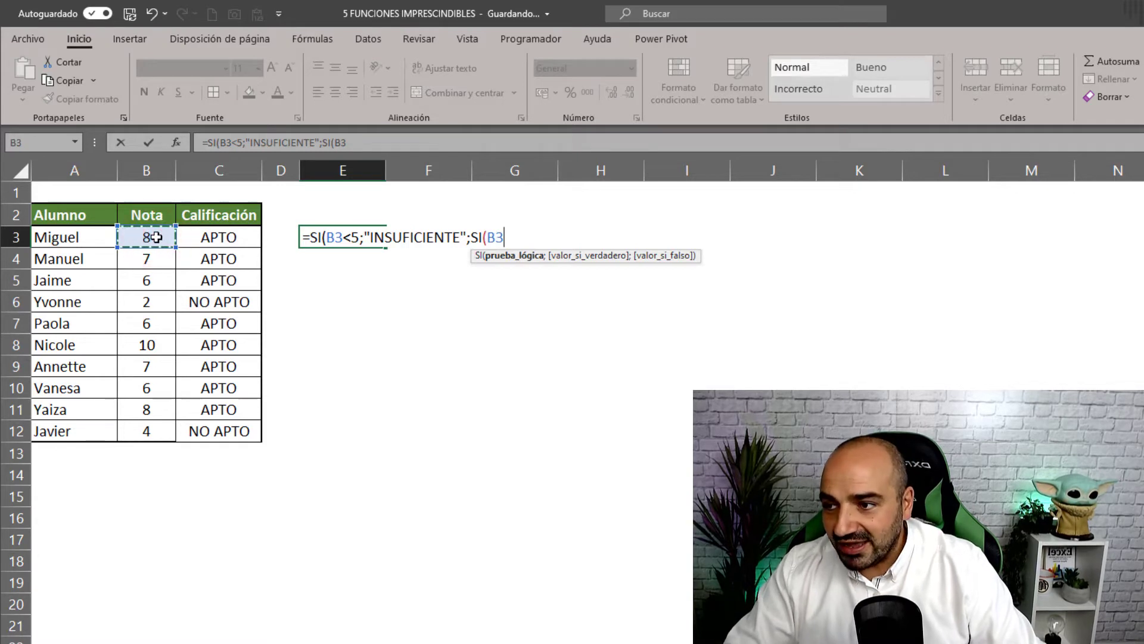
text(<)
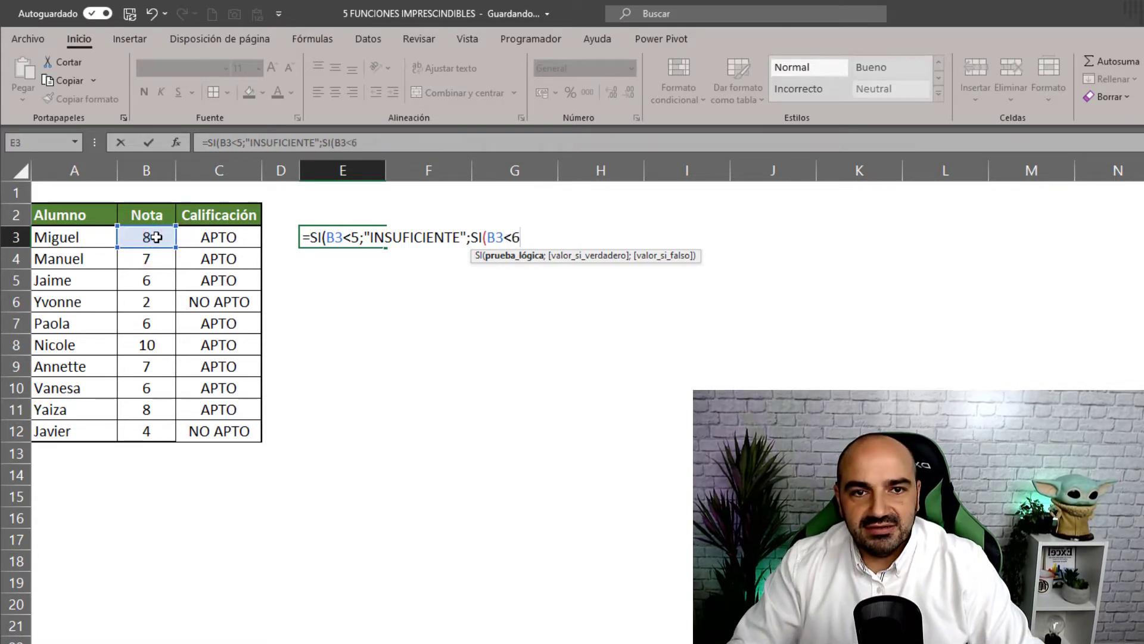
text(6;)
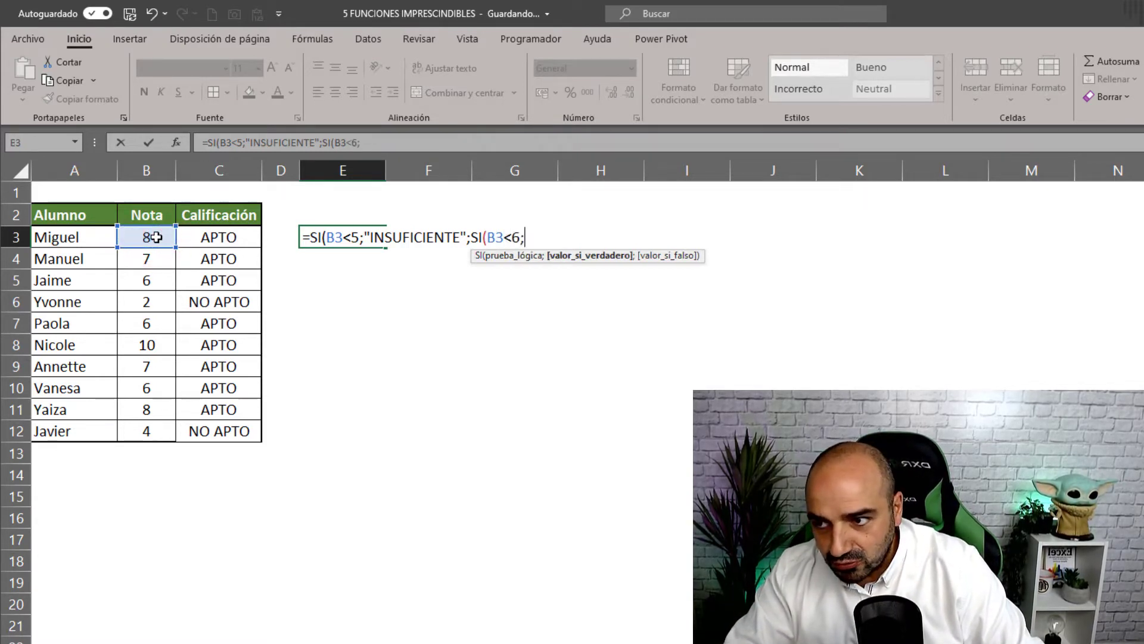
text("SUFICIENRE)
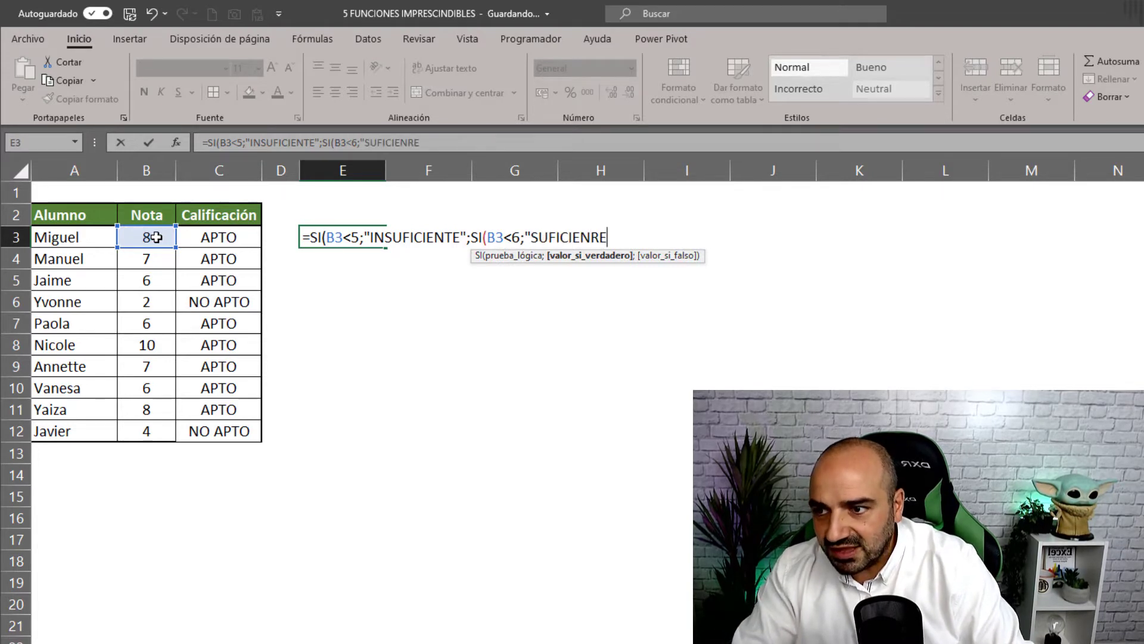
key(BackSpace)
text(TE)
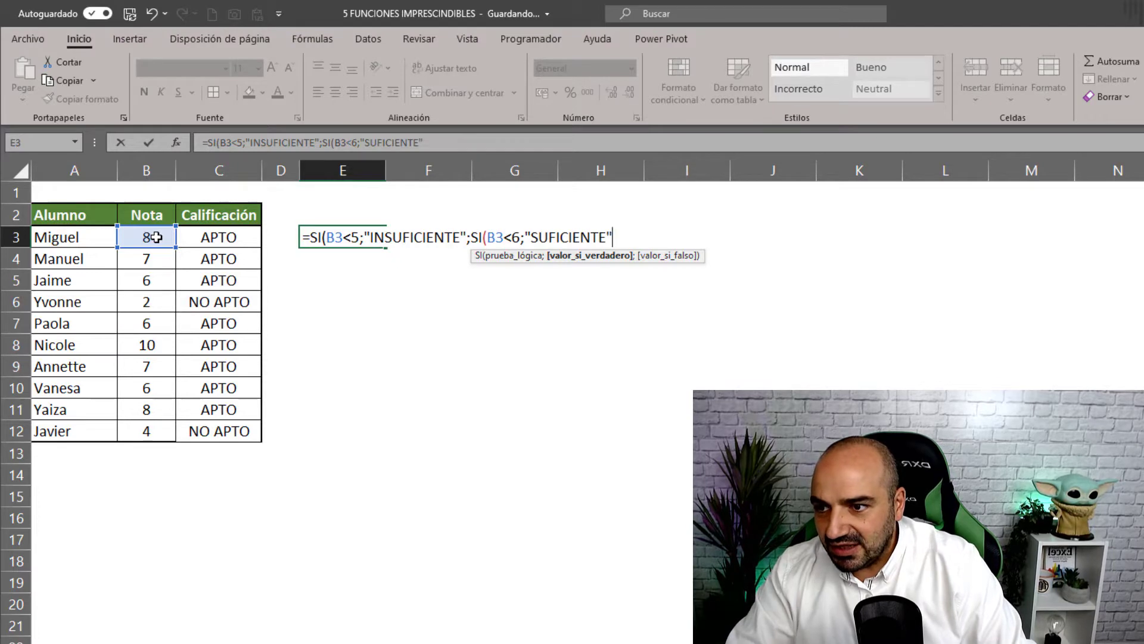
text(";)
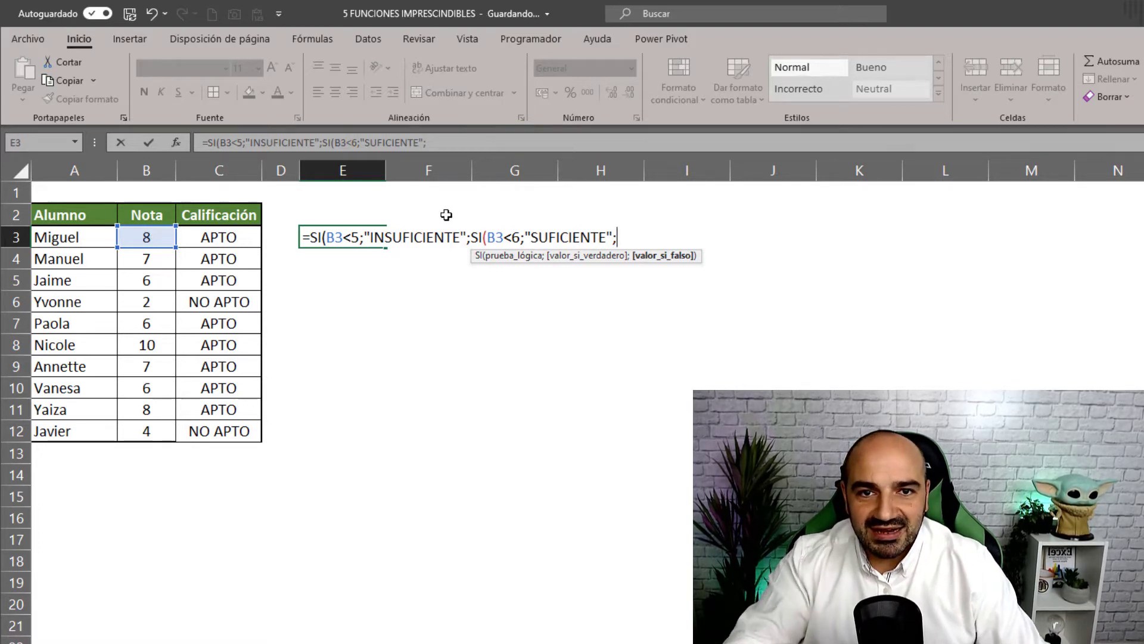
- Finish the nested SI with BIEN below 7, otherwise NOTABLE, and commit it
text(SI()
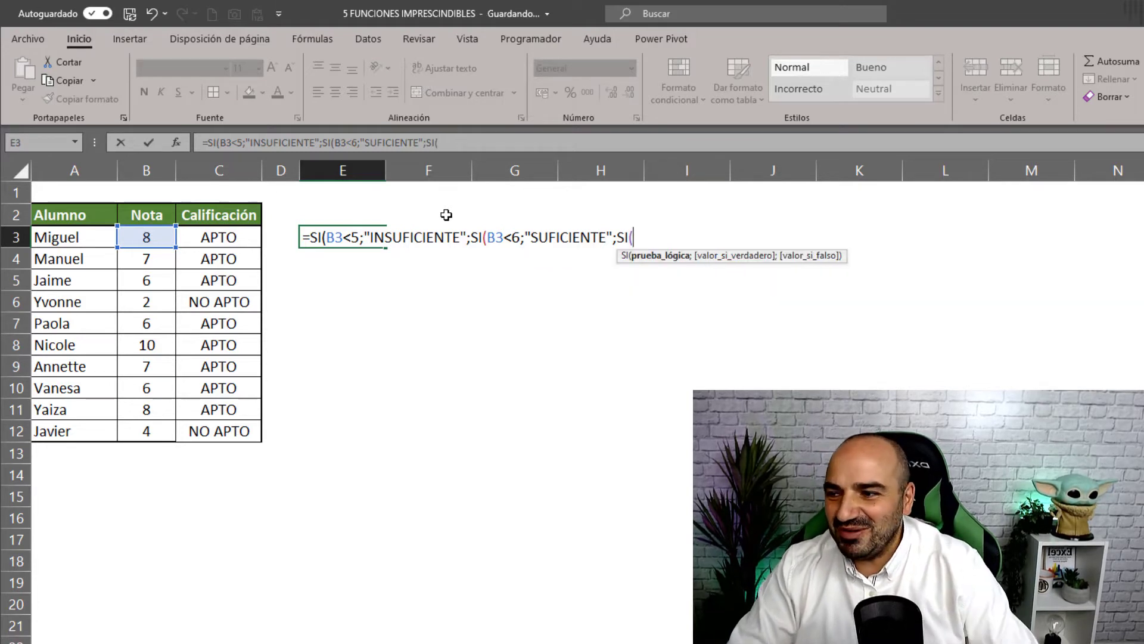
click(143, 237)
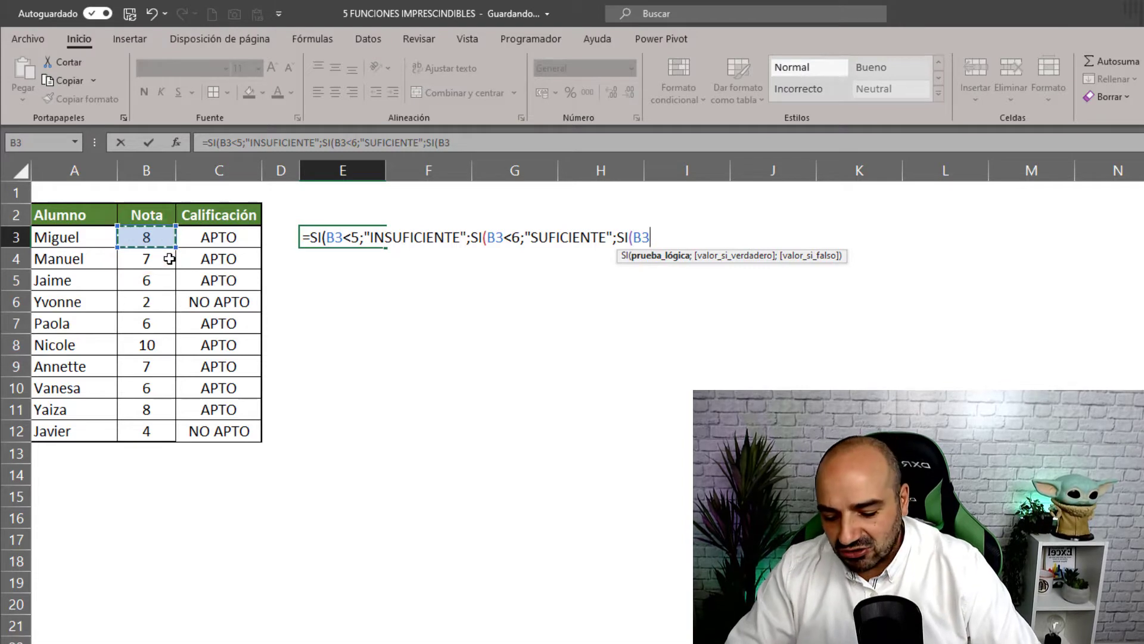
text(<)
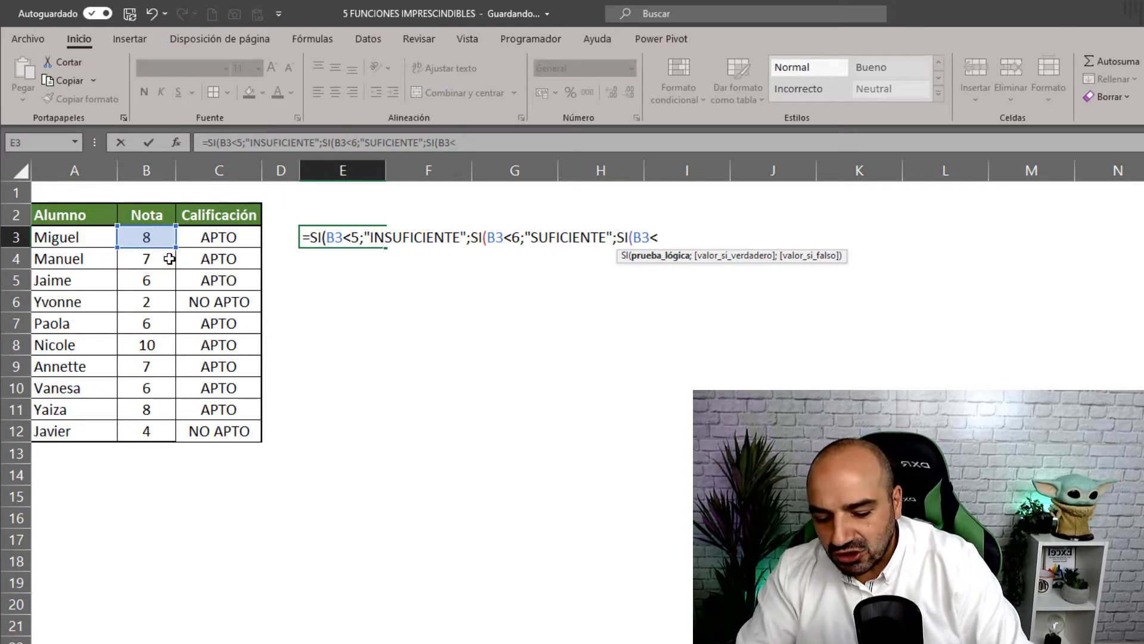
text(7)
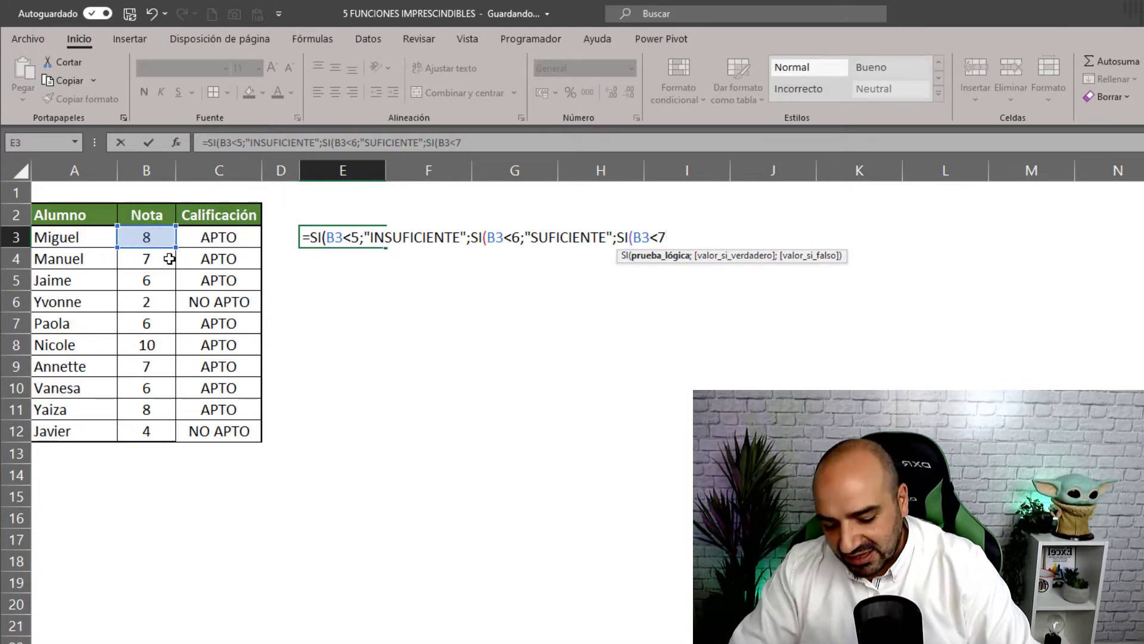
text(;")
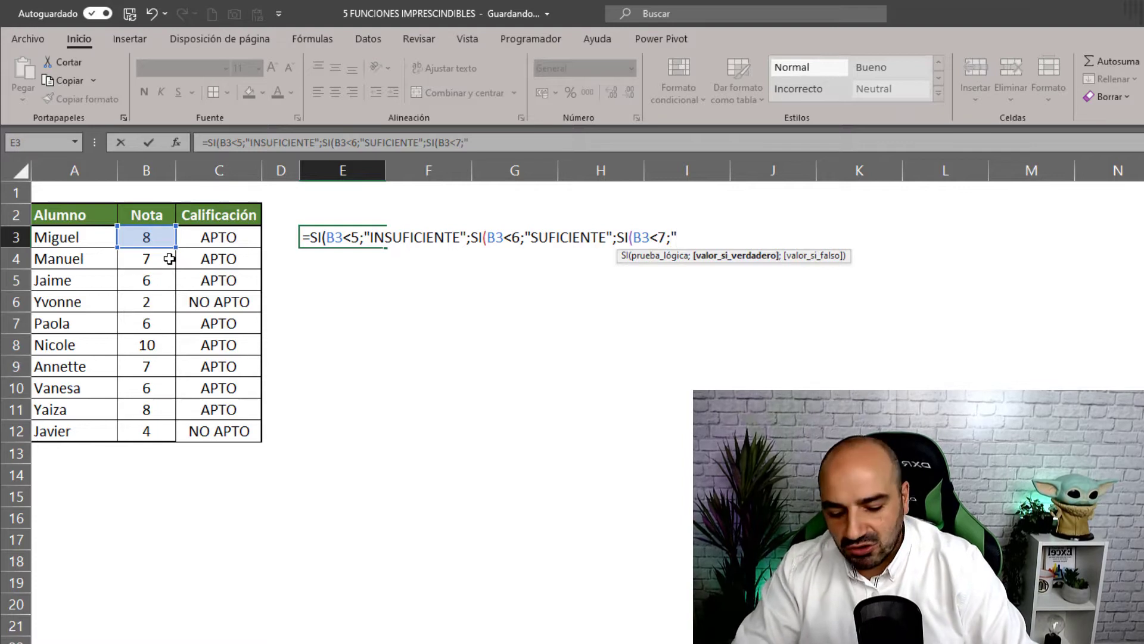
text(BIEN)
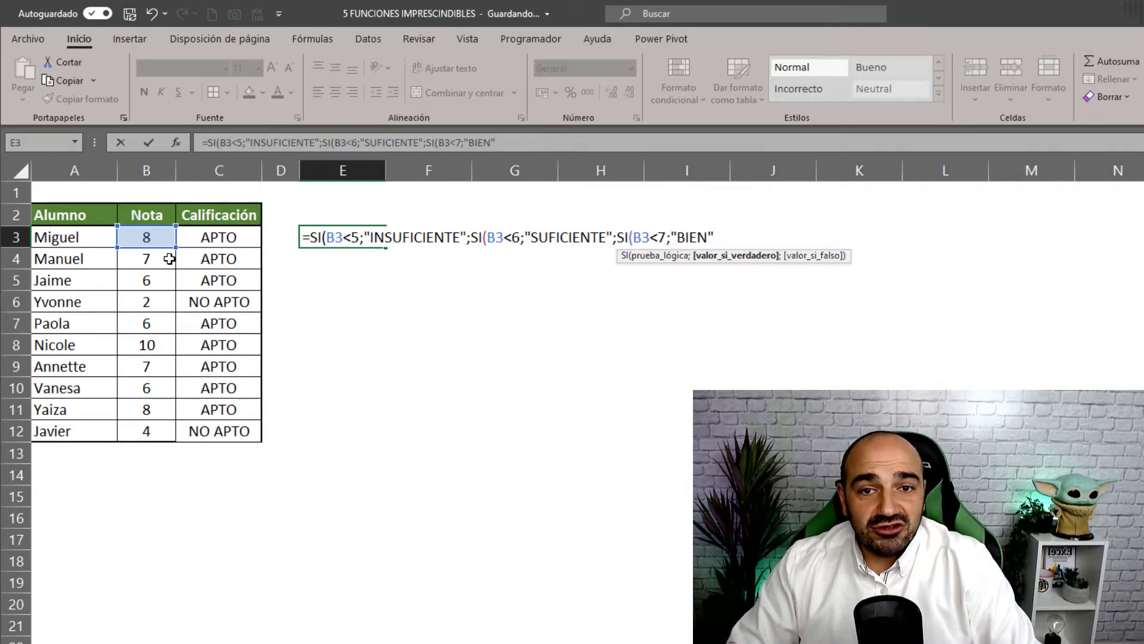
text(";)
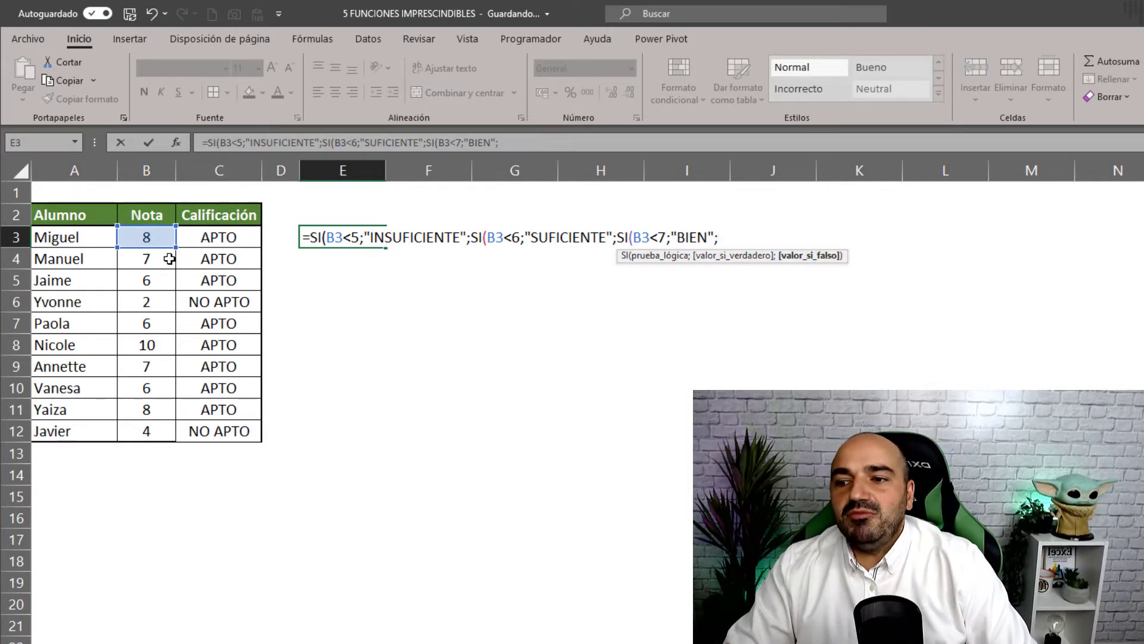
text(")
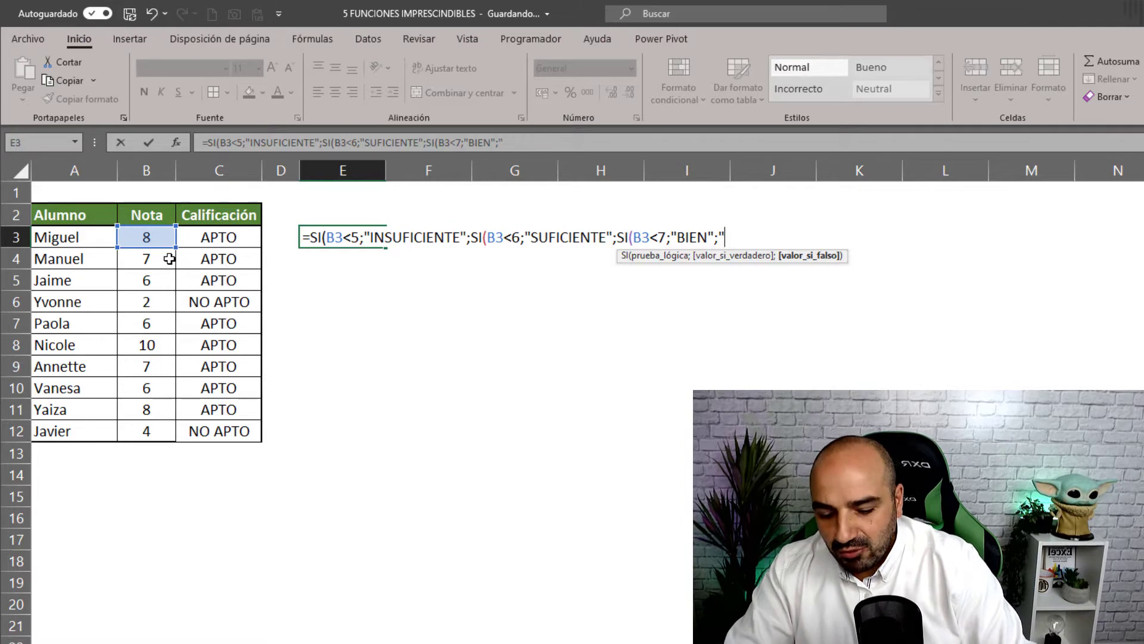
text(NOTB)
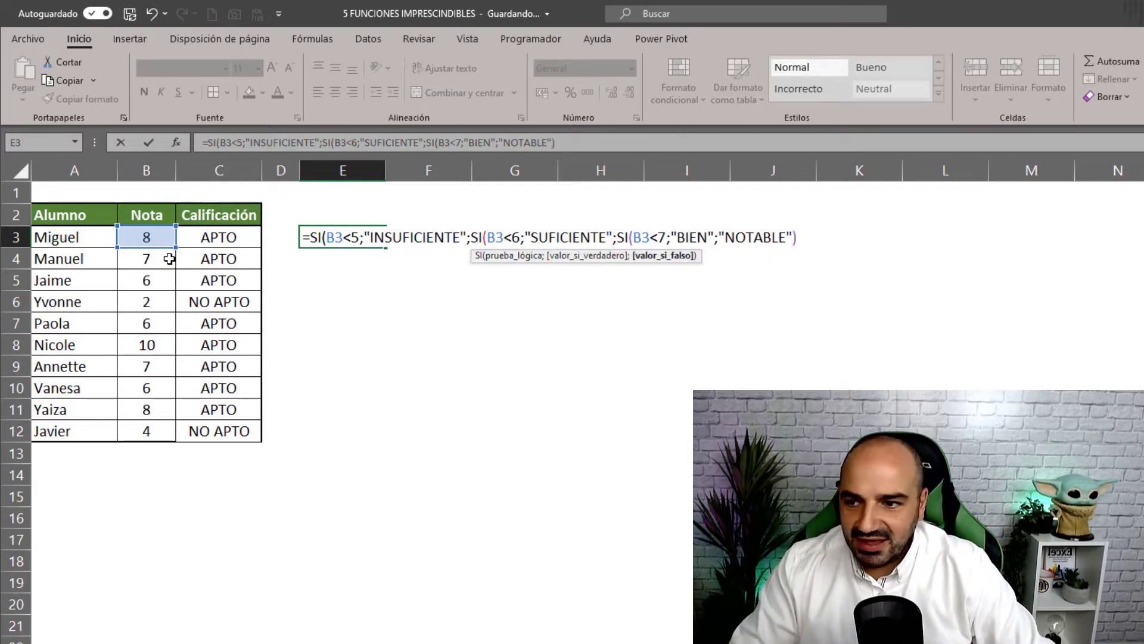
text()))
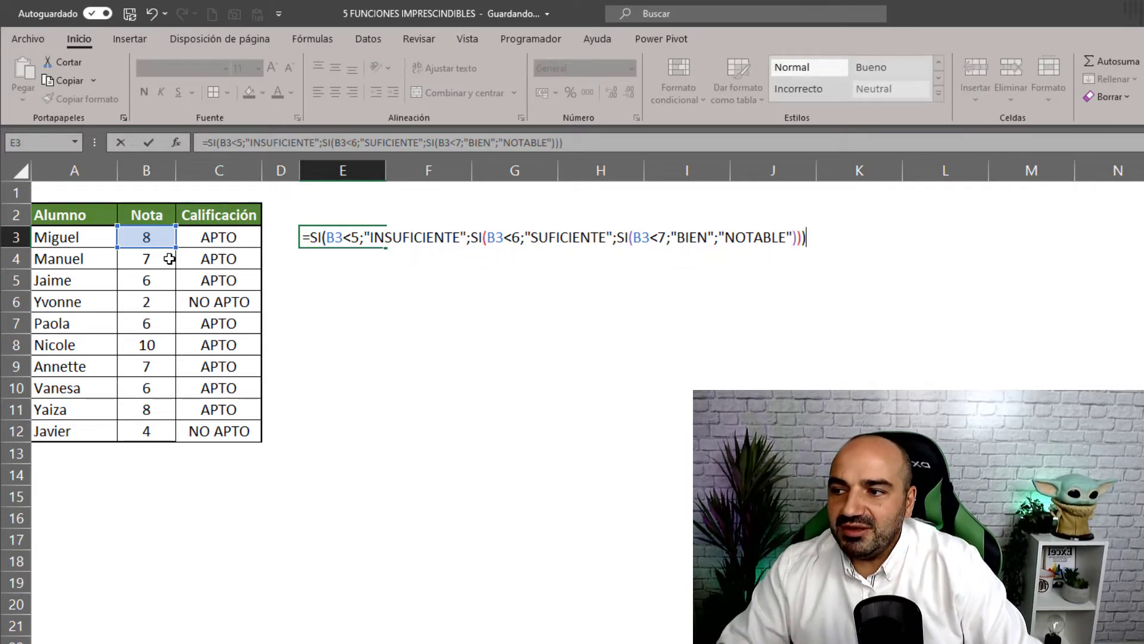
key(Return)
click(361, 237)
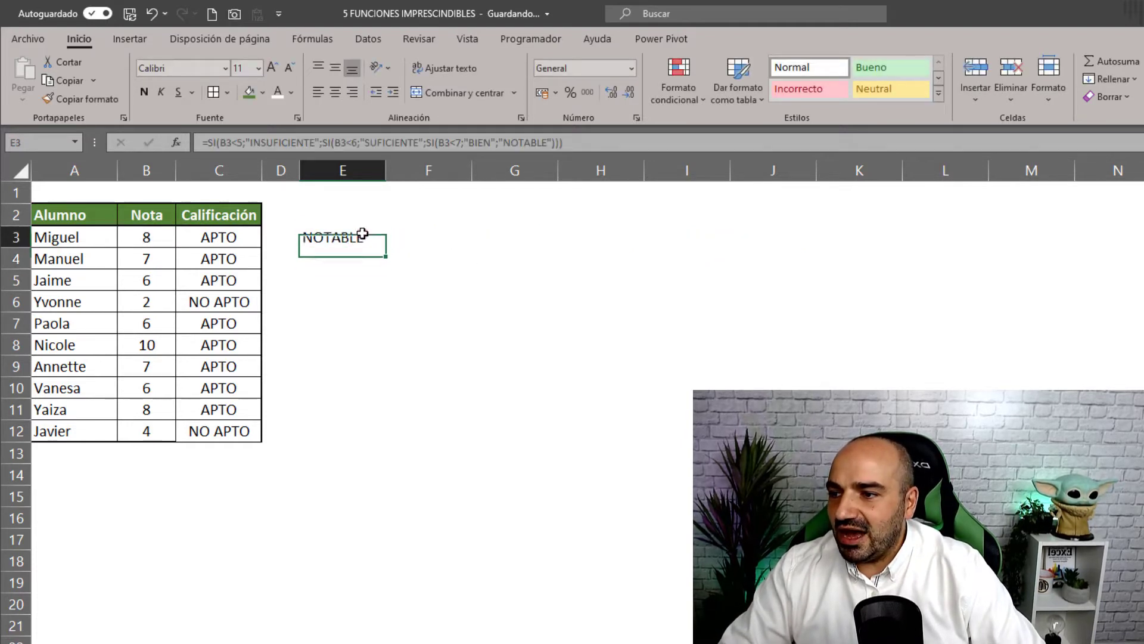
- Copy the E3 grade formula down to E12 and compare it with C3's APTO formula
double_click(385, 246)
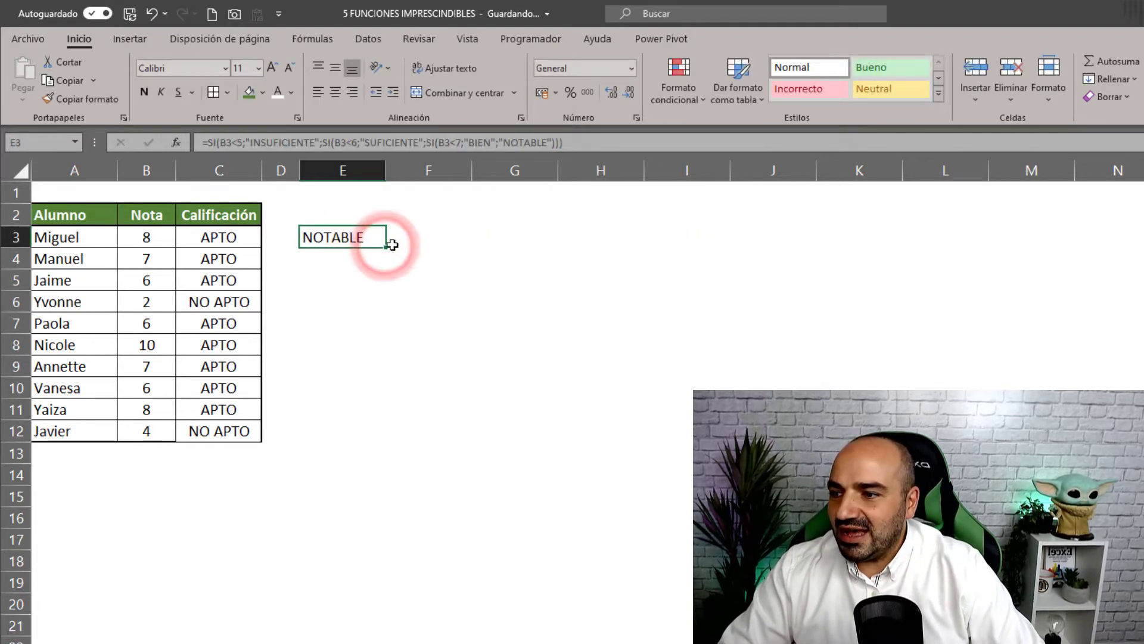
drag(389, 248, 352, 441)
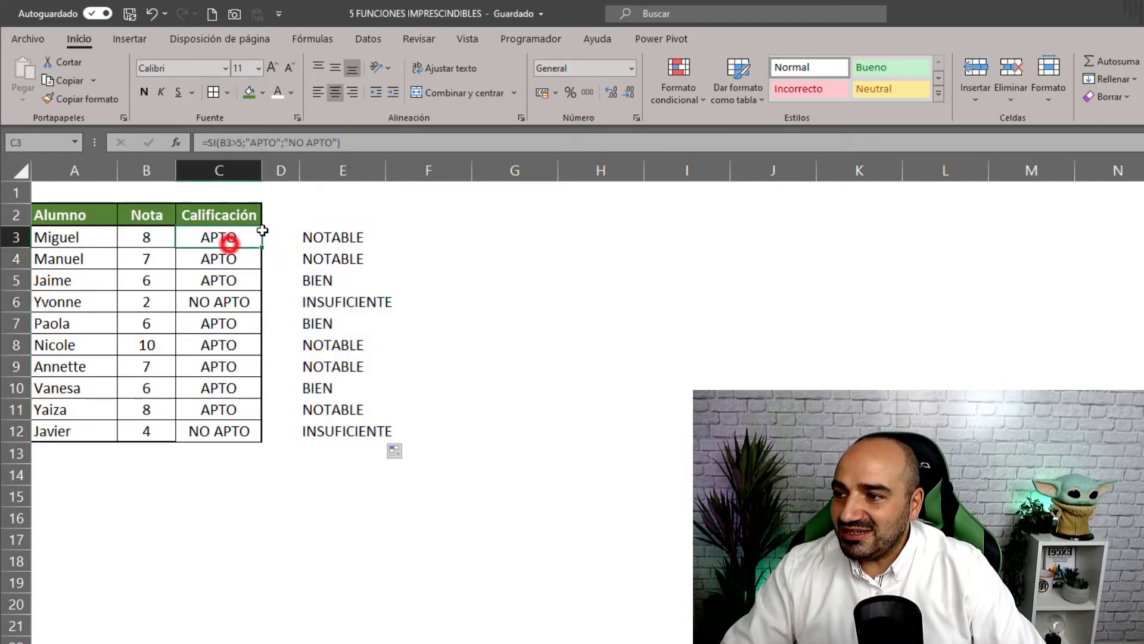
click(226, 242)
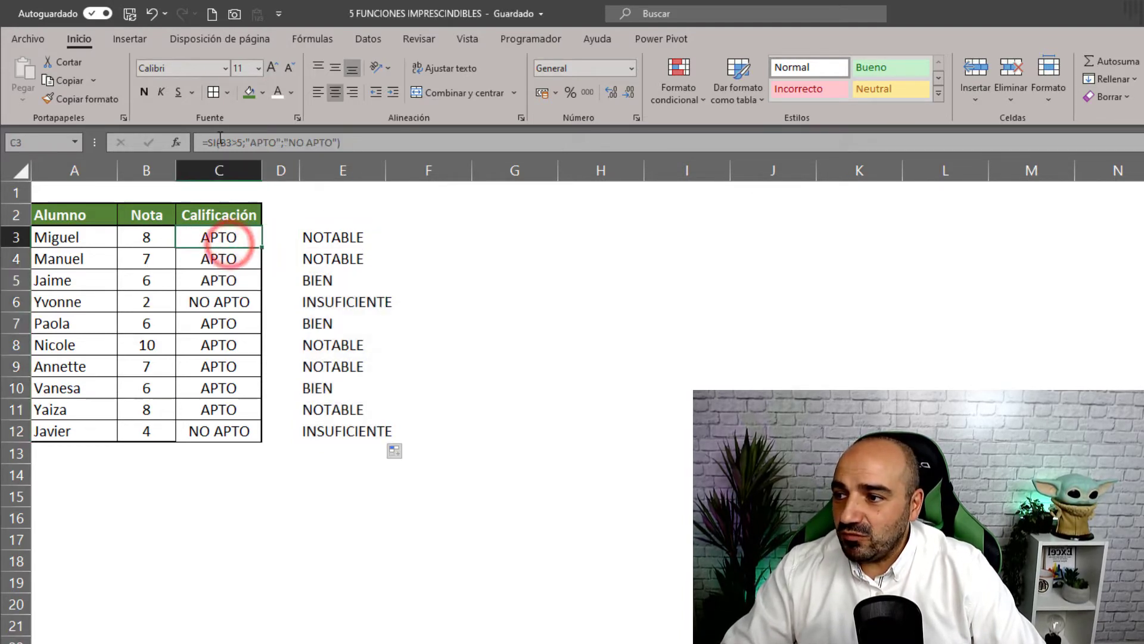
click(333, 238)
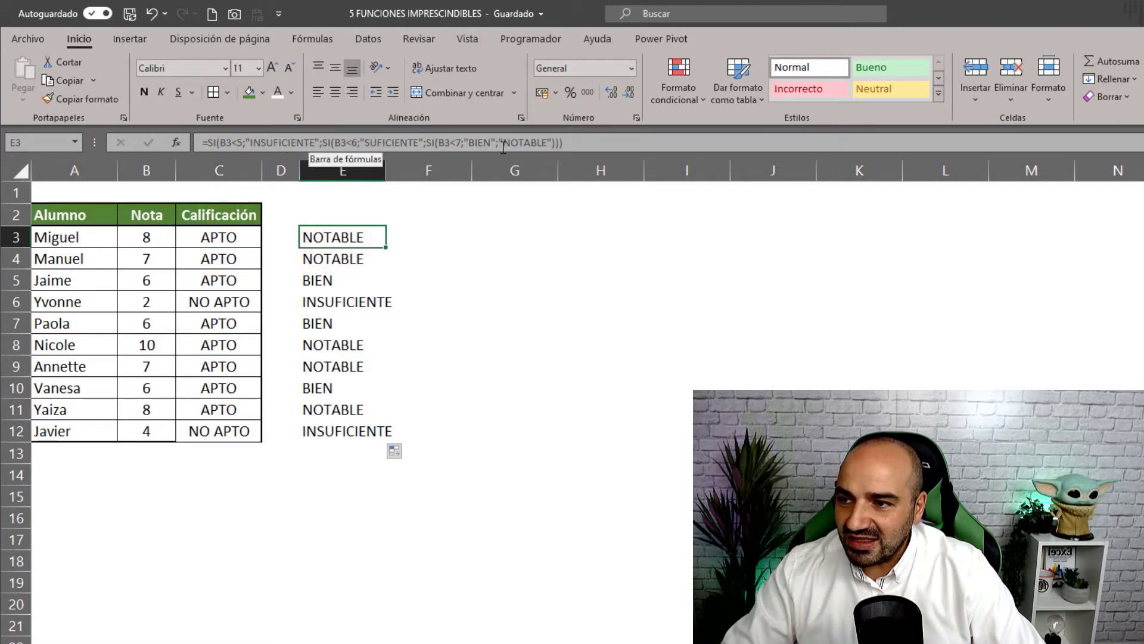
- Test B3 with grades 4, 5, 6 and 7, then switch to the store sales sheet
click(158, 242)
text(4)
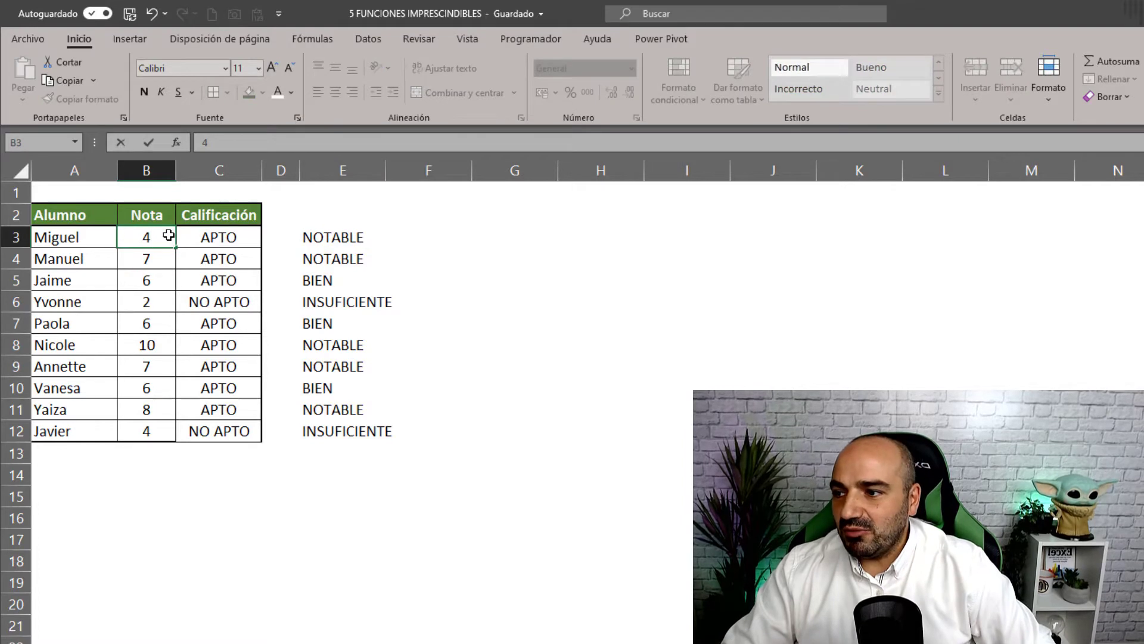
key(Return)
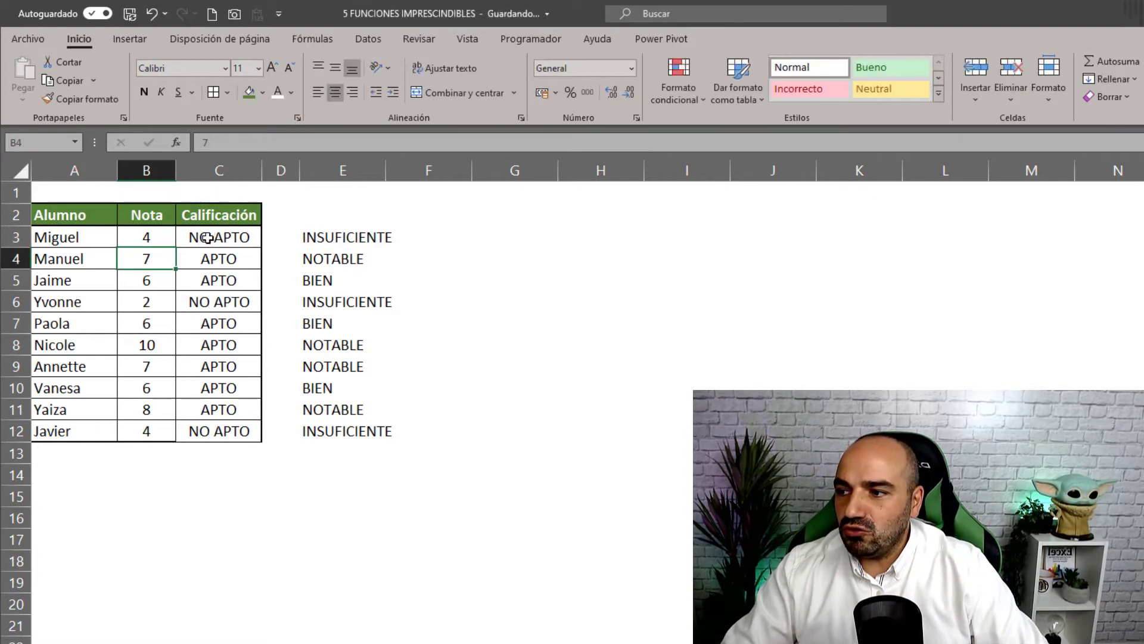
click(154, 237)
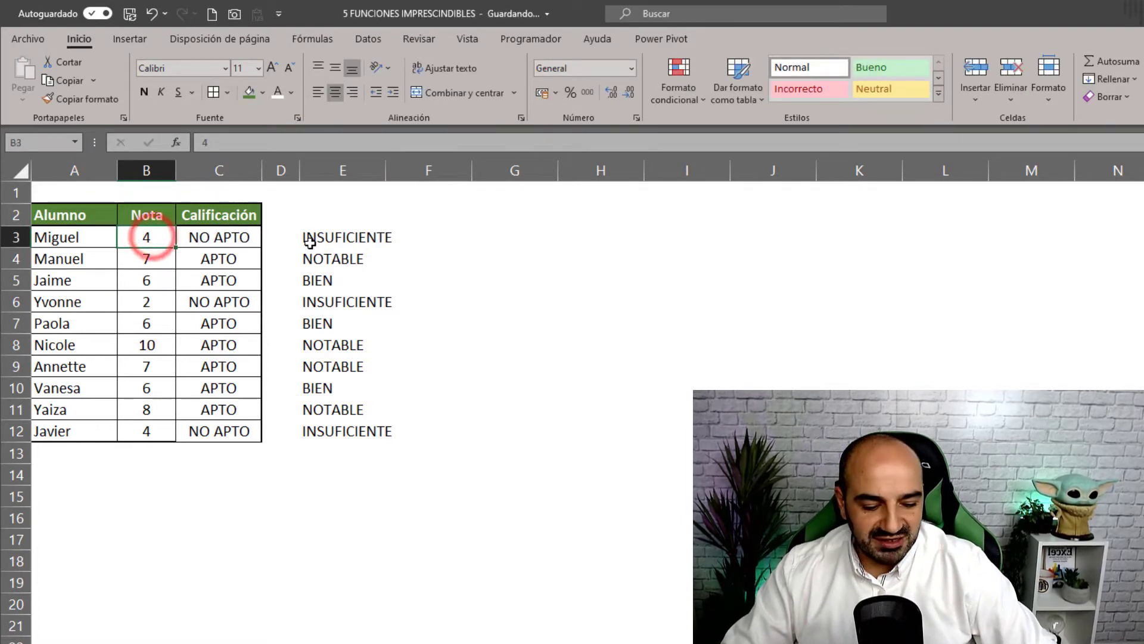
text(5)
key(ctrl+Return)
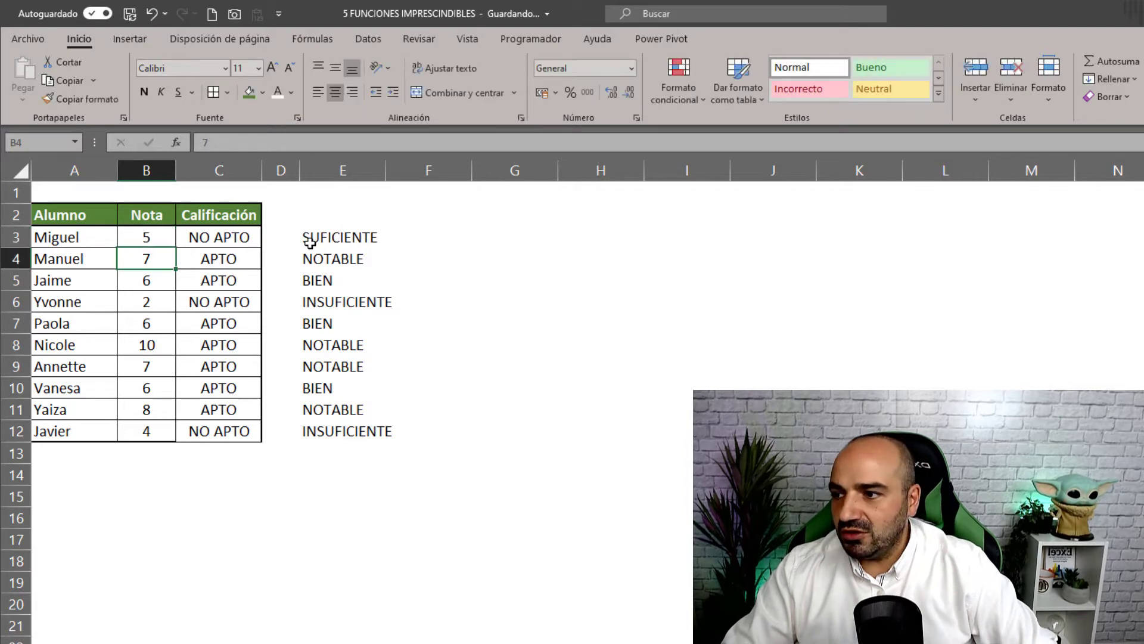
text(6)
key(Return)
key(Up)
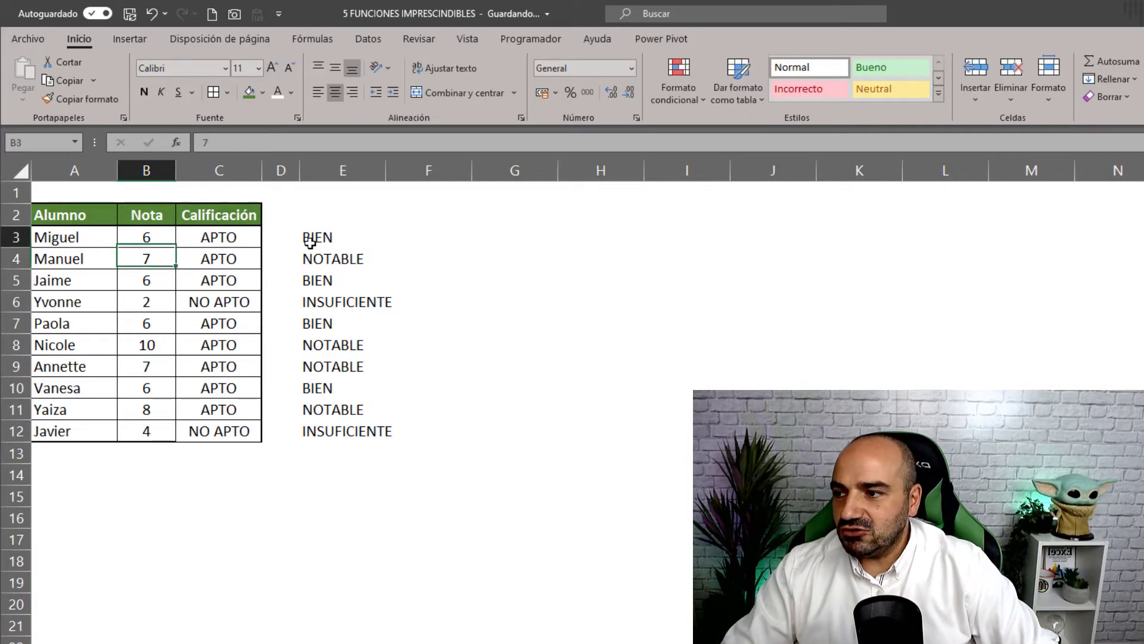
text(7)
key(Return)
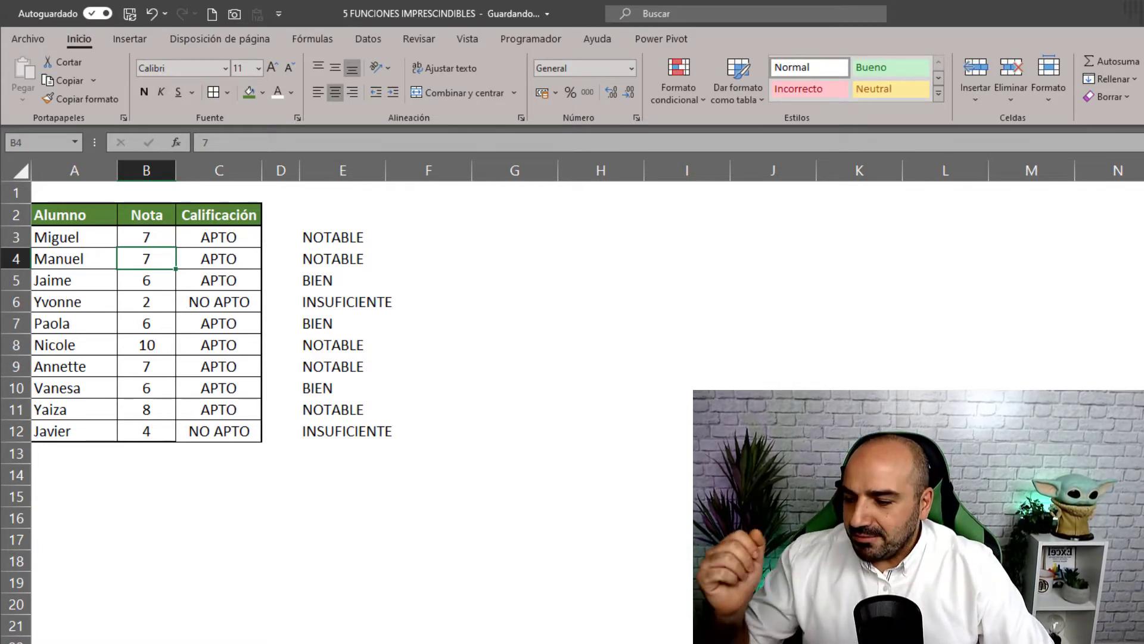
click(271, 642)
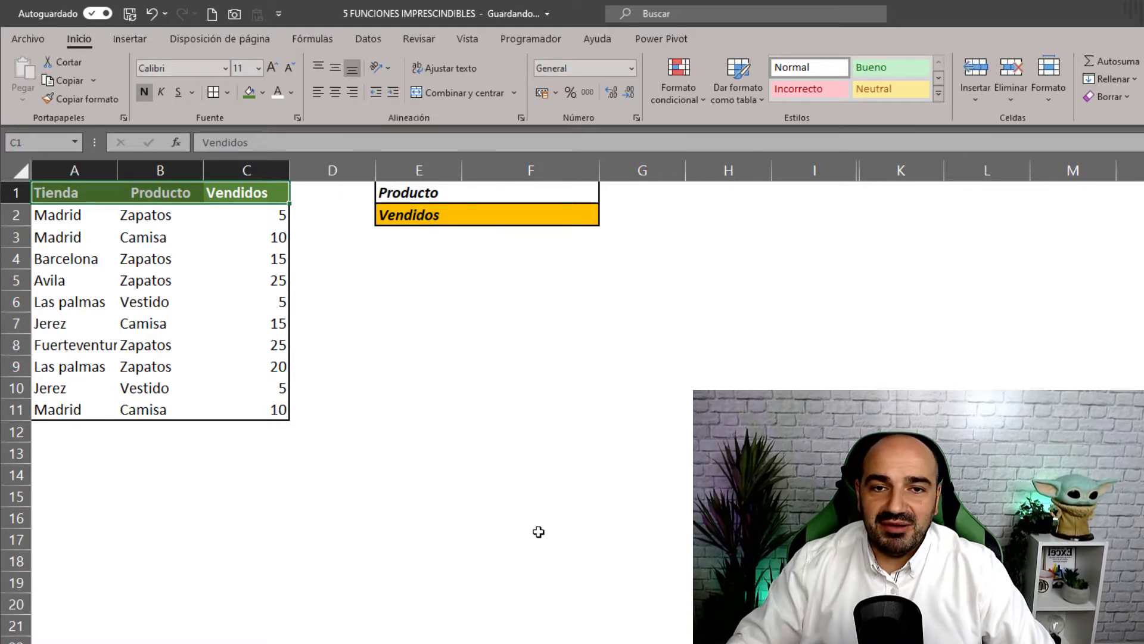
- Highlight the Tienda, Producto and Vendidos data in columns A to C
click(468, 411)
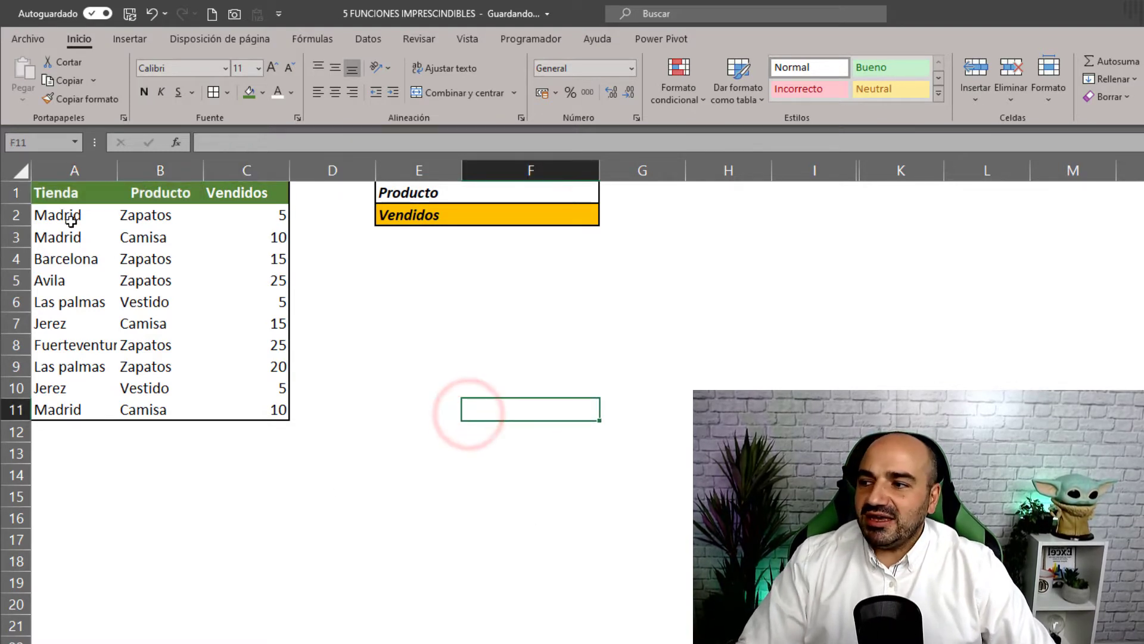
drag(70, 218, 98, 411)
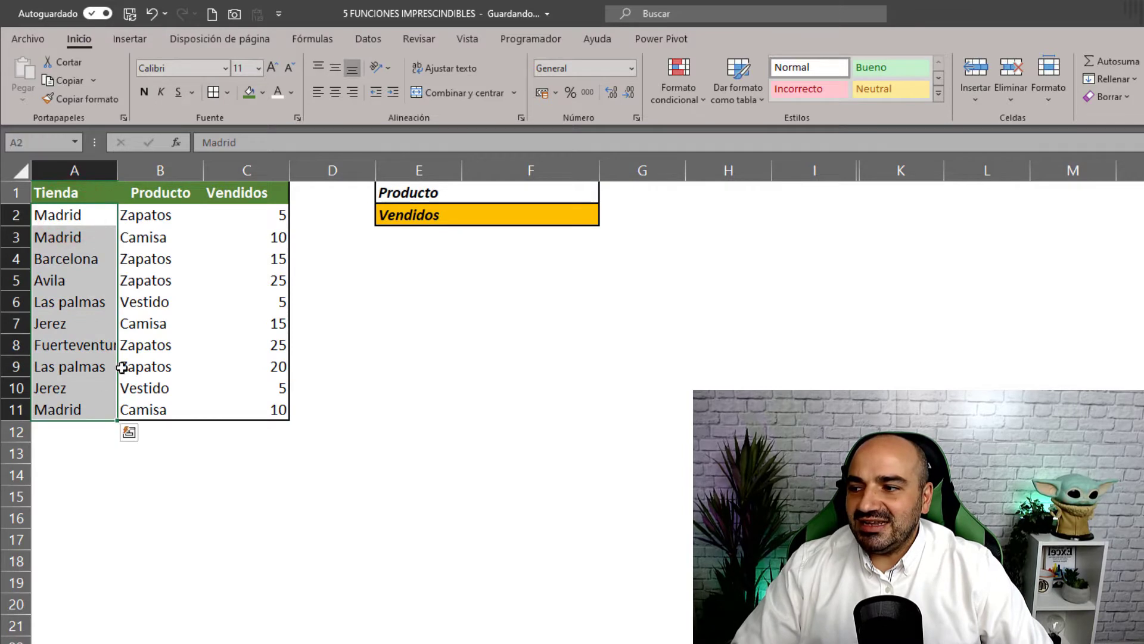
drag(157, 218, 161, 388)
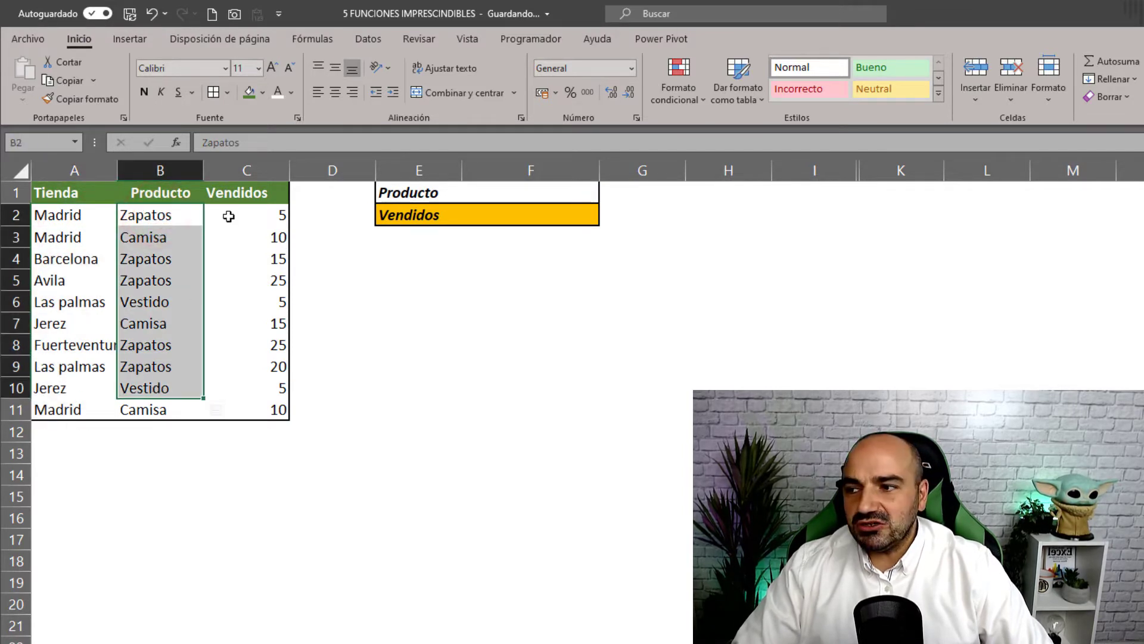
drag(229, 216, 230, 409)
click(447, 330)
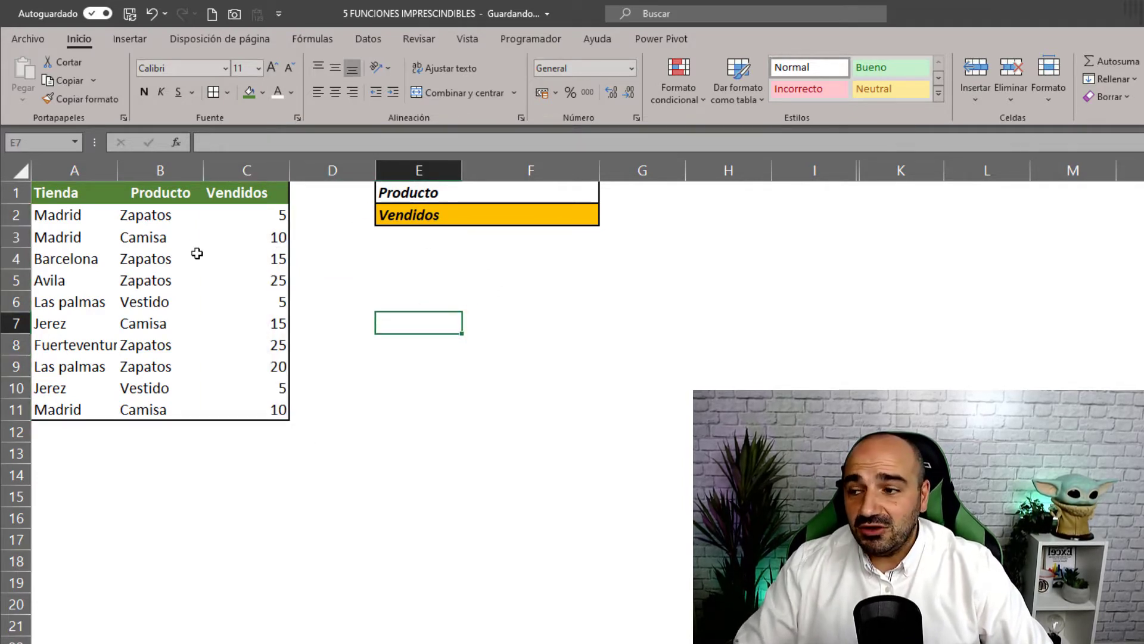
- Pick Zapatos, then Camisa, then Vestido from F1's product drop-down
click(564, 193)
click(606, 198)
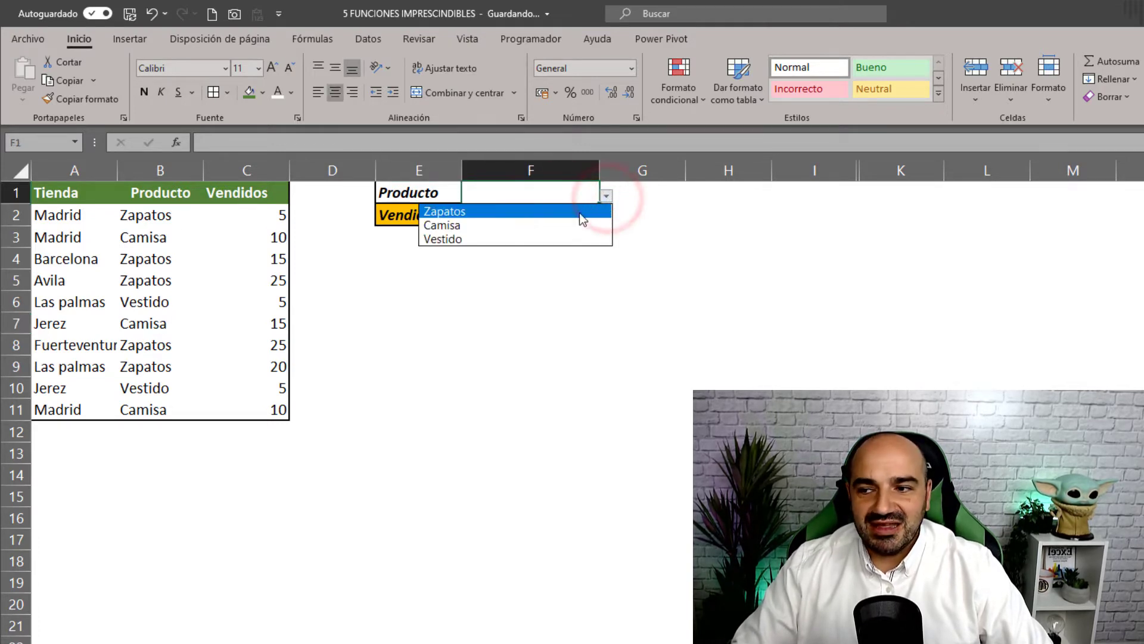
click(556, 213)
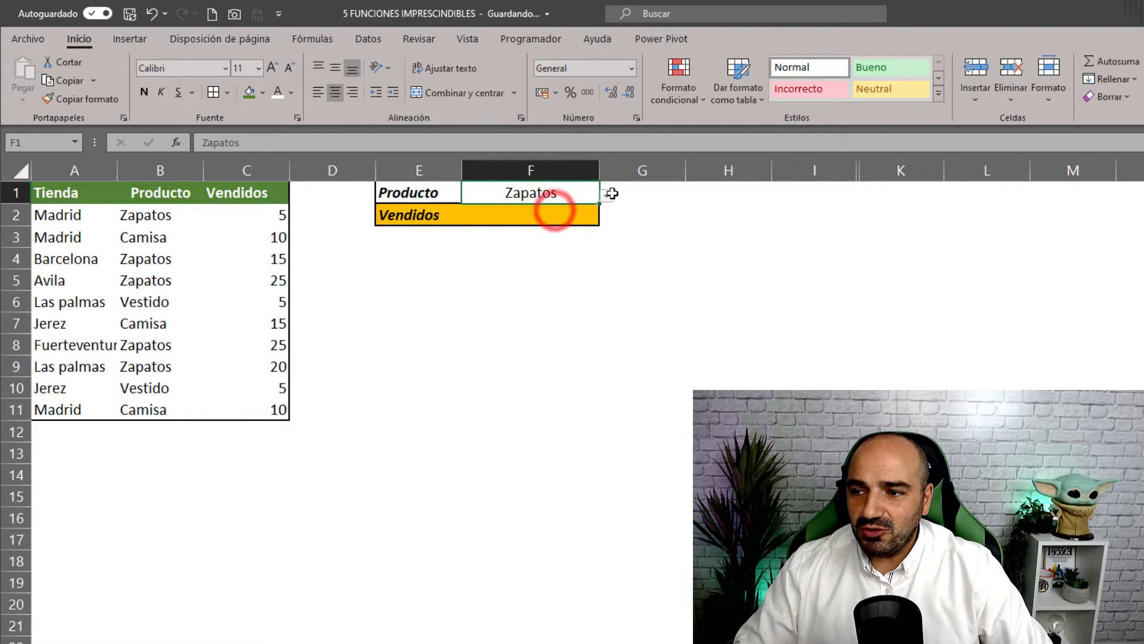
click(606, 196)
click(555, 225)
click(606, 196)
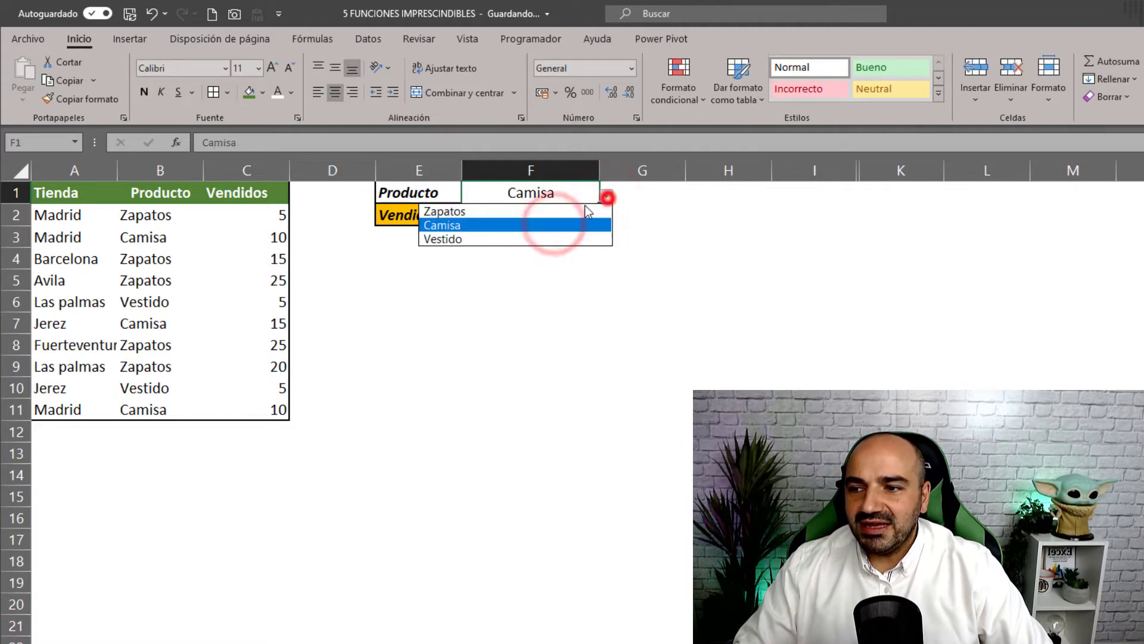
click(550, 239)
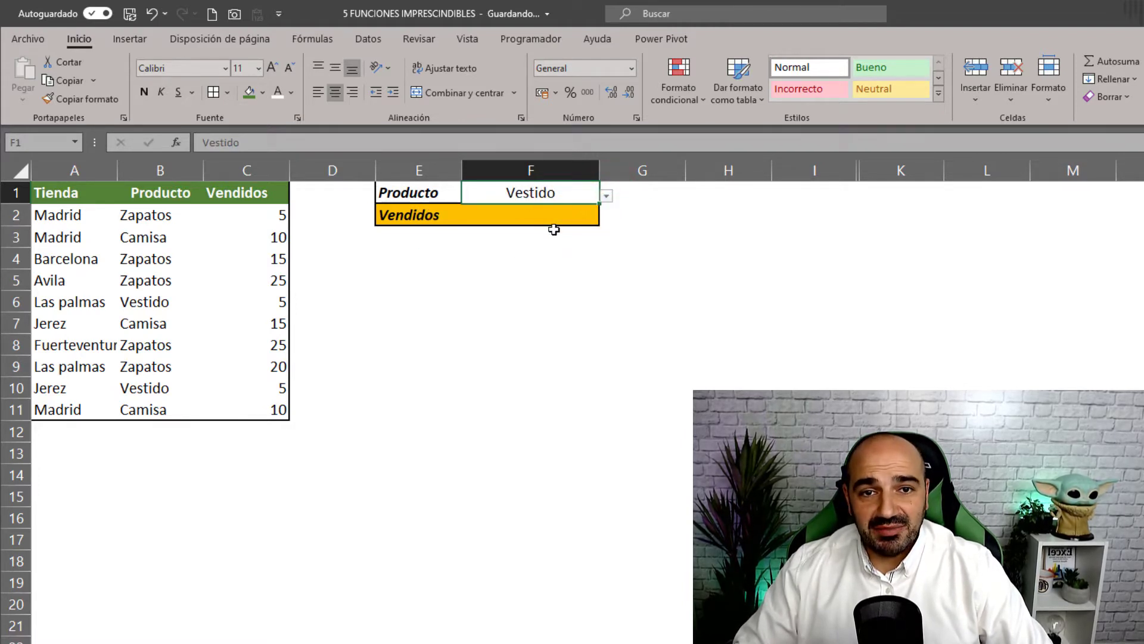
click(547, 219)
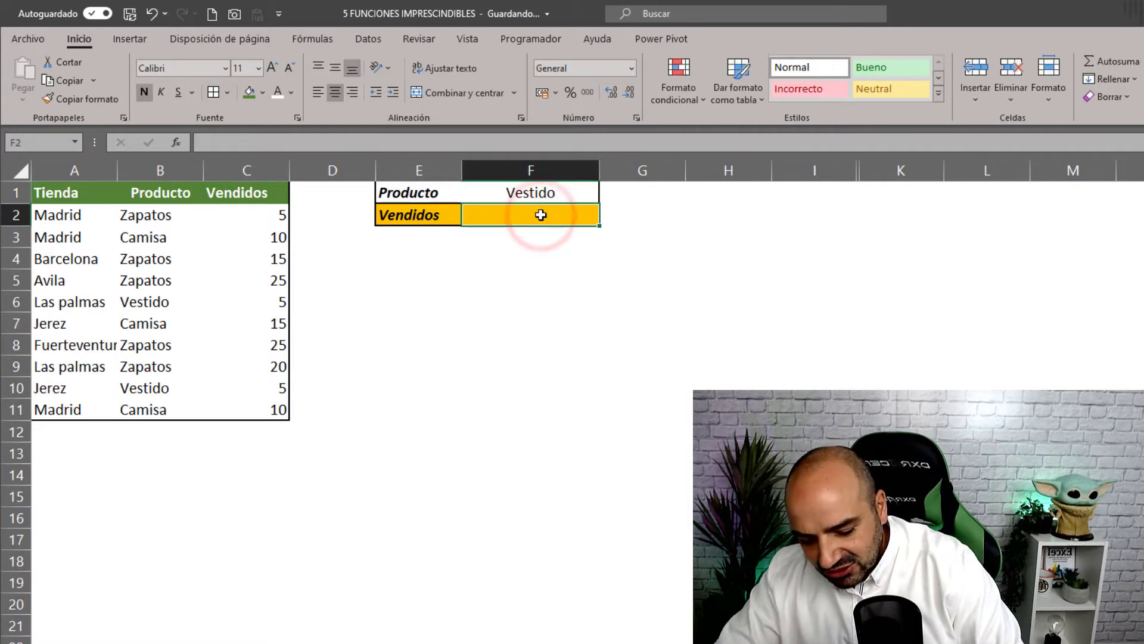
- Enter =SUMAR.SI.CONJUNTO(C:C;B:B;F1) in F2, totalling 10 units for Vestido
text(=SUMA)
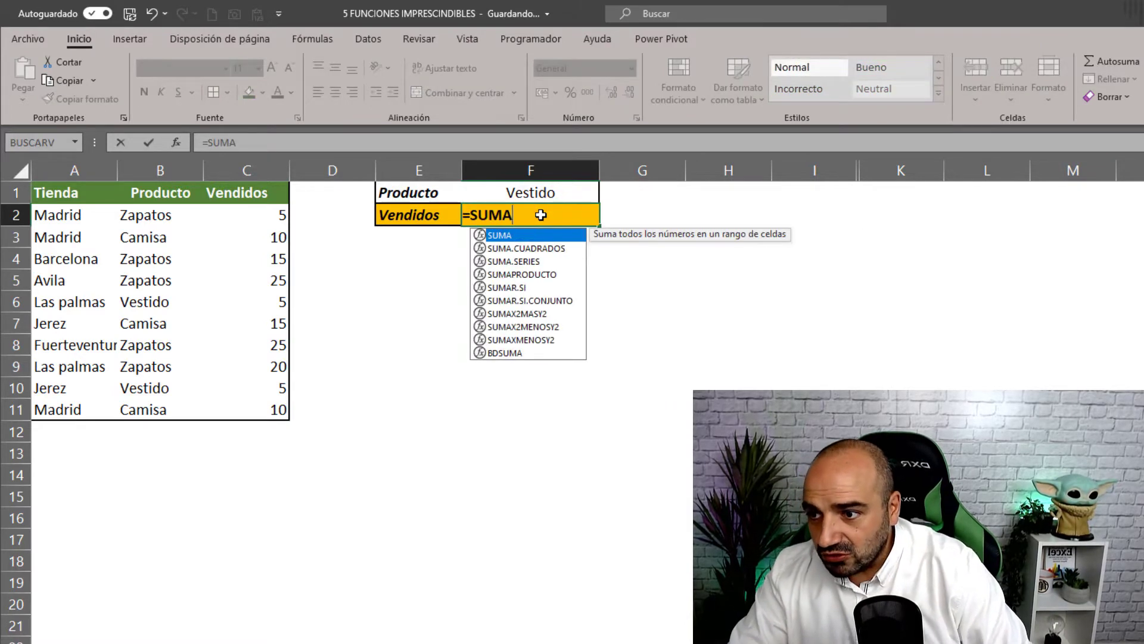
double_click(561, 302)
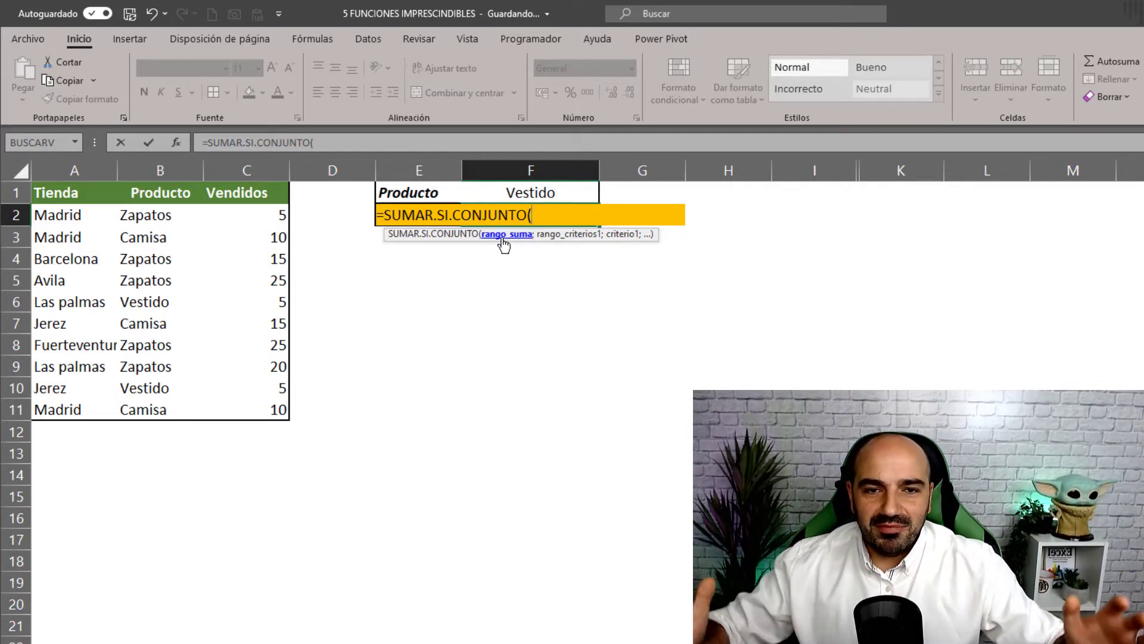
click(259, 172)
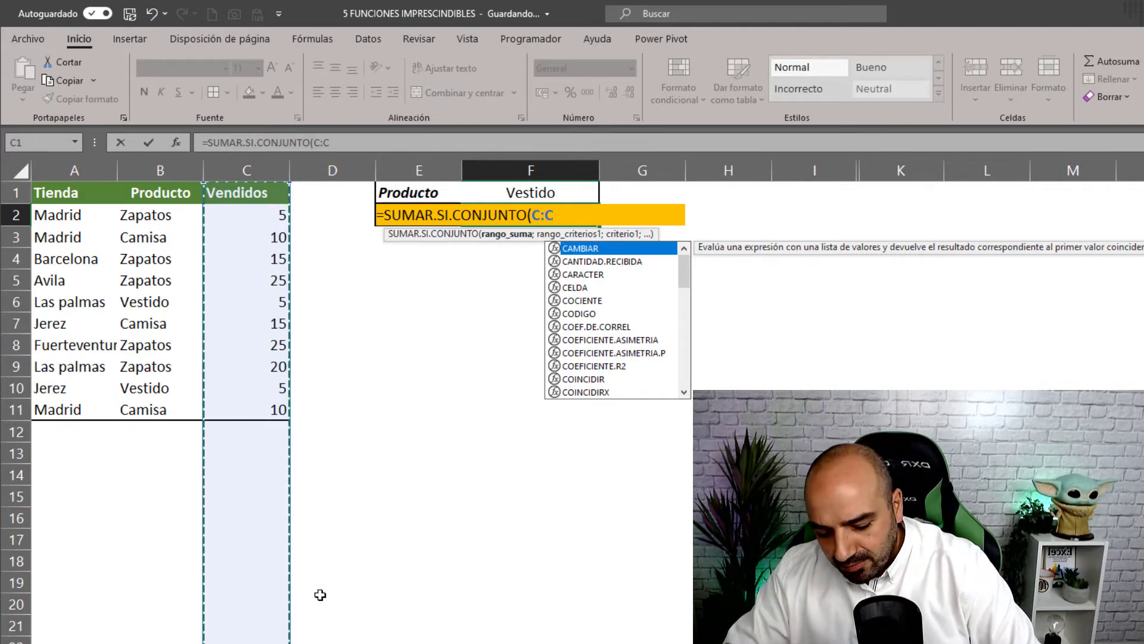
text(;)
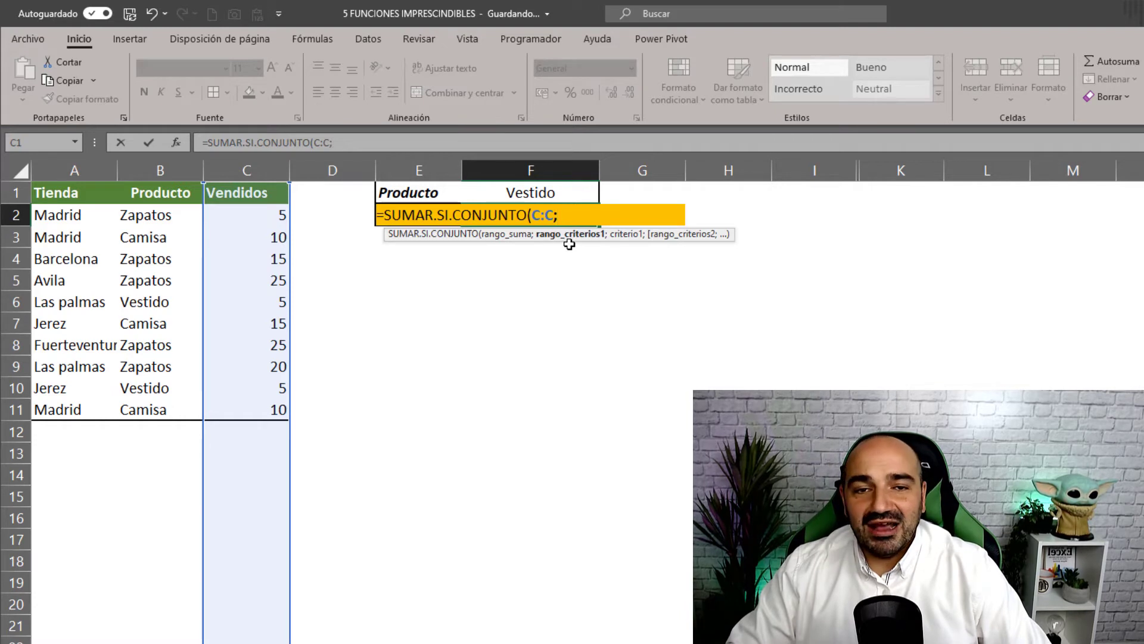
click(172, 170)
text(;)
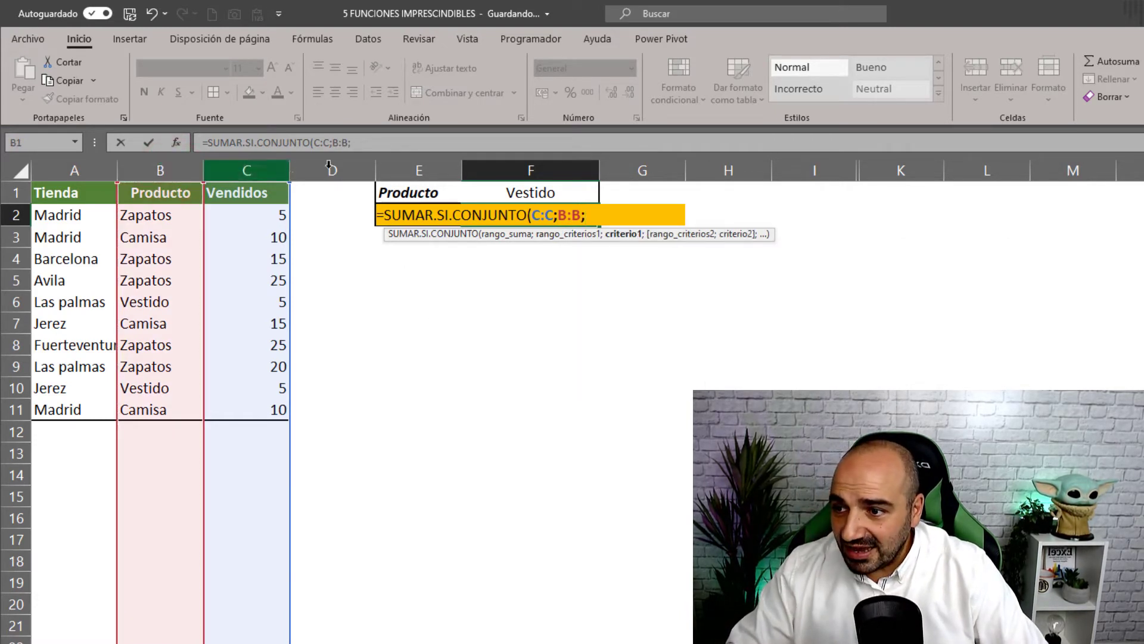
click(491, 191)
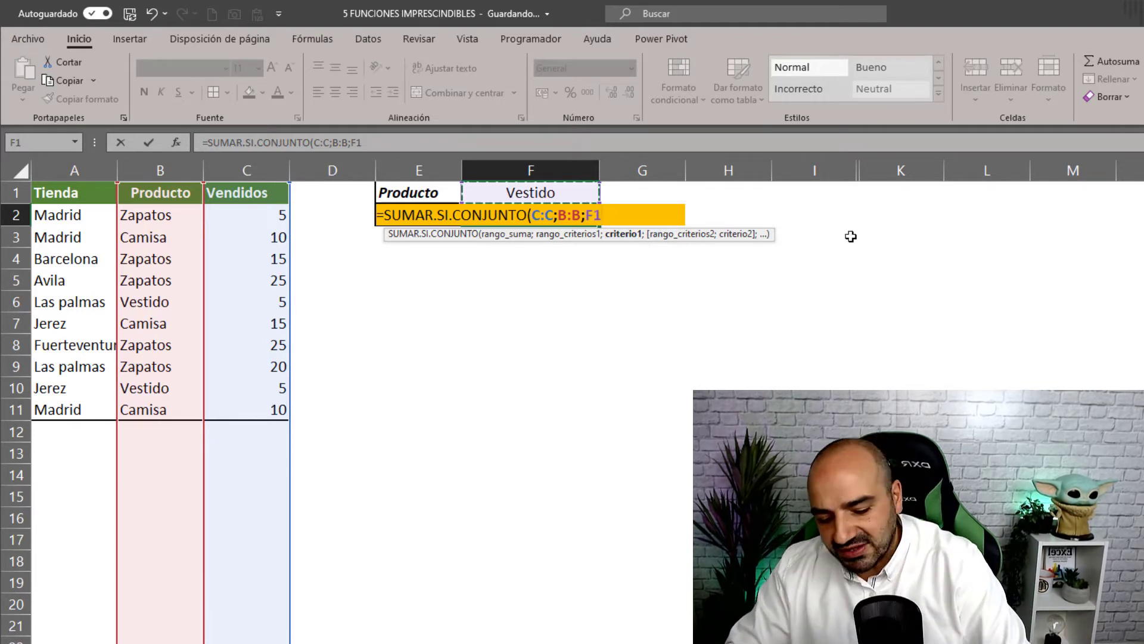
key(Return)
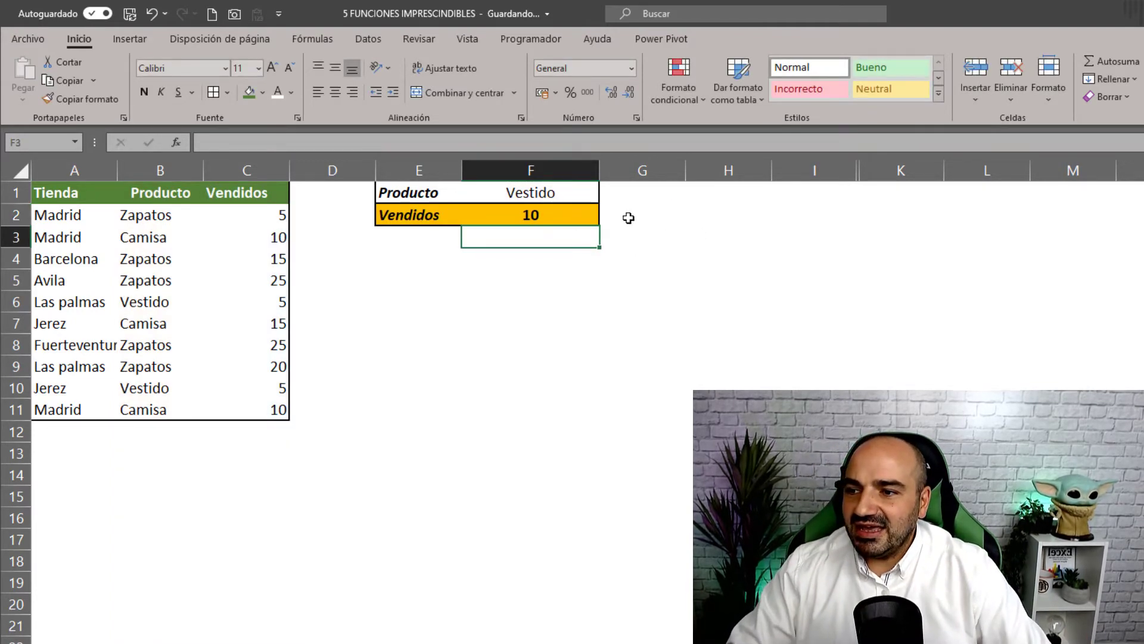
- Switch F1's product to Camisa, then to Zapatos, to watch the total update
click(572, 189)
click(606, 196)
click(581, 224)
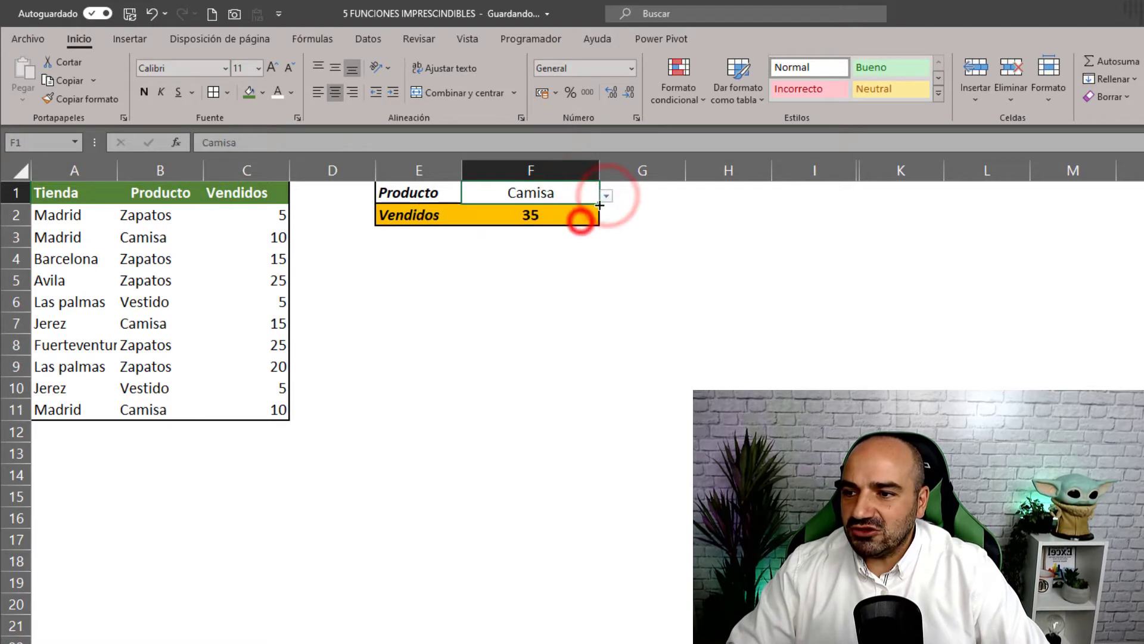
click(606, 197)
click(606, 210)
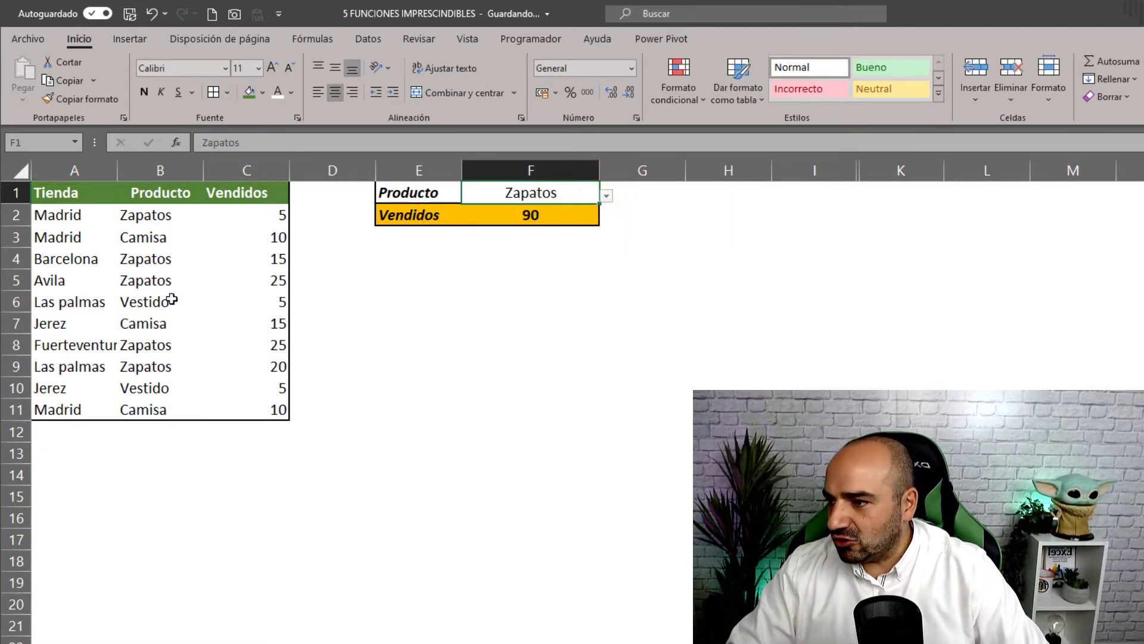
- Select the Camisa quantities in C7, C11 and C3, then set F1 to Camisa to confirm 35
click(238, 326)
ctrl+click(255, 409)
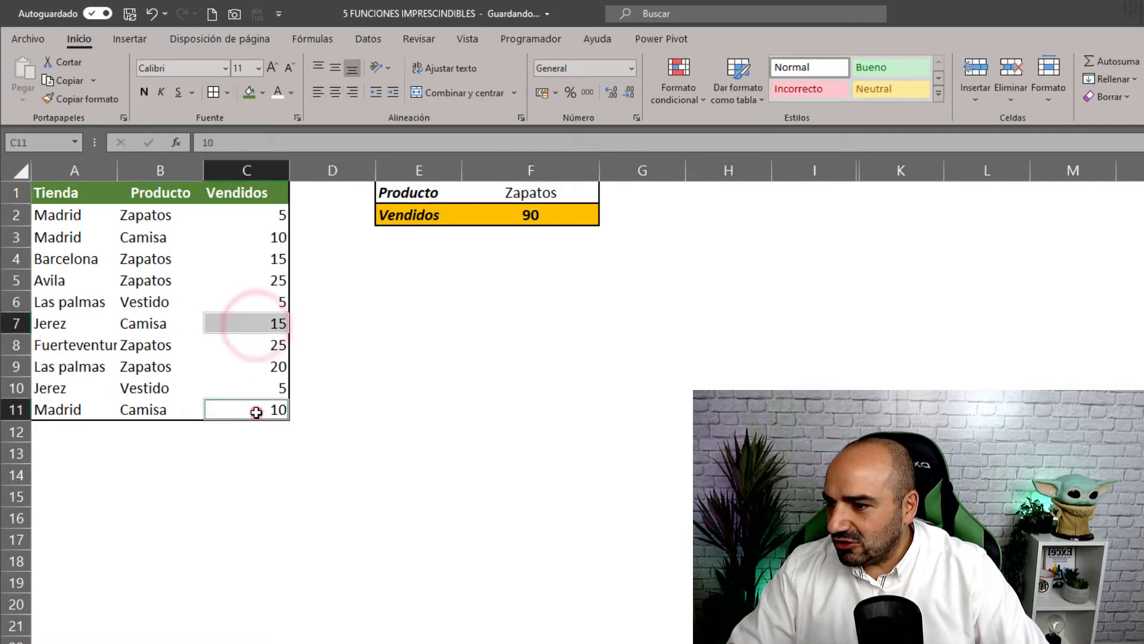
ctrl+click(251, 236)
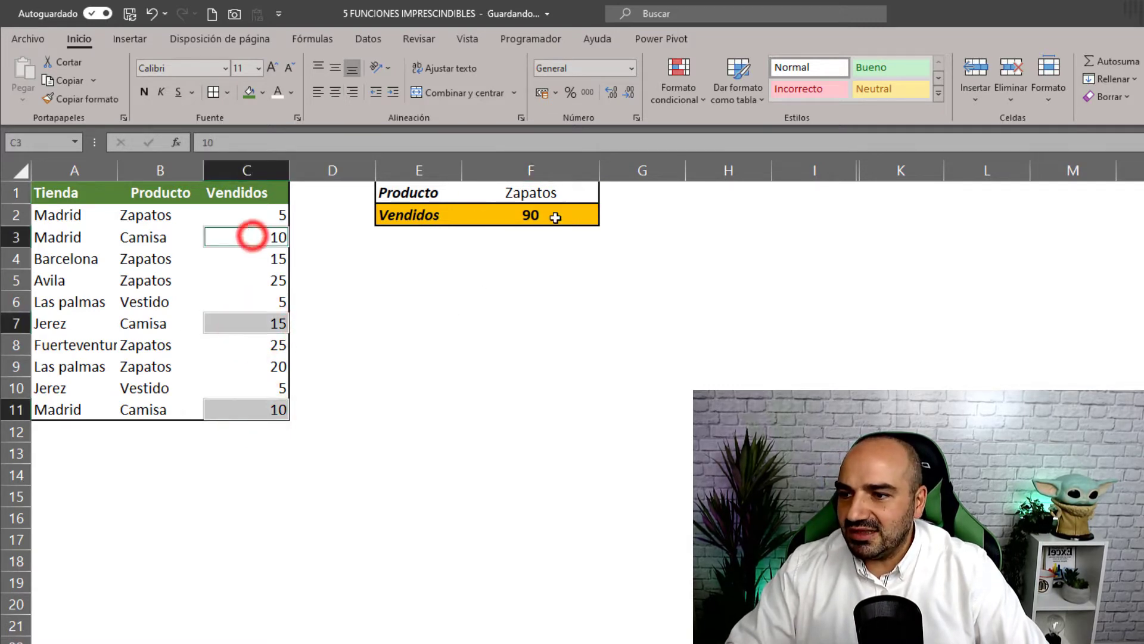
click(588, 198)
click(606, 196)
click(560, 224)
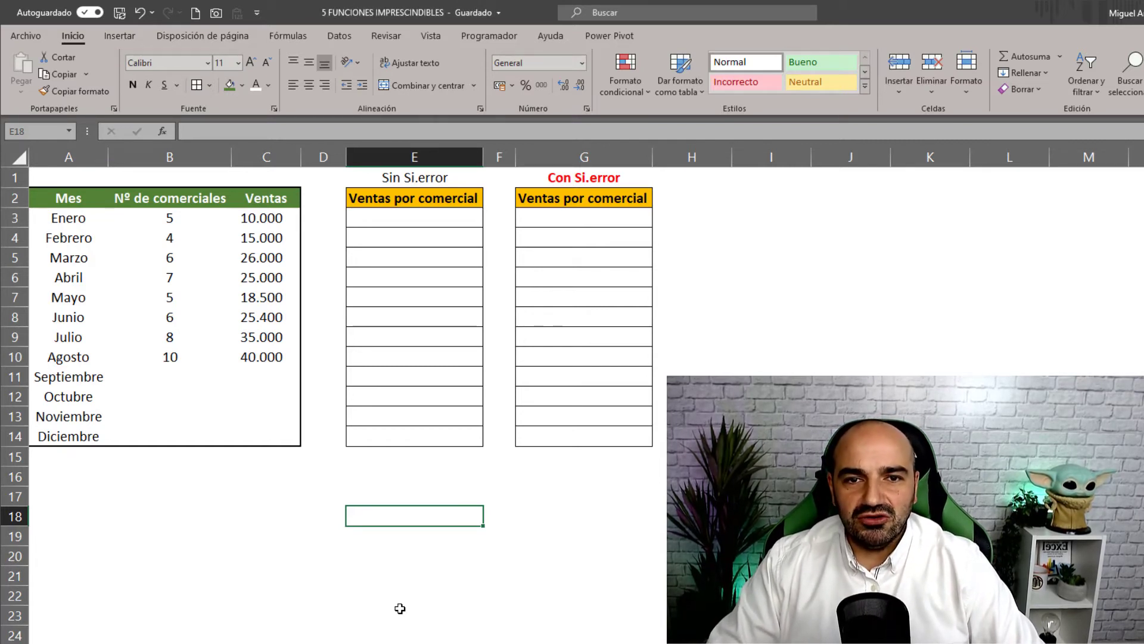
click(95, 358)
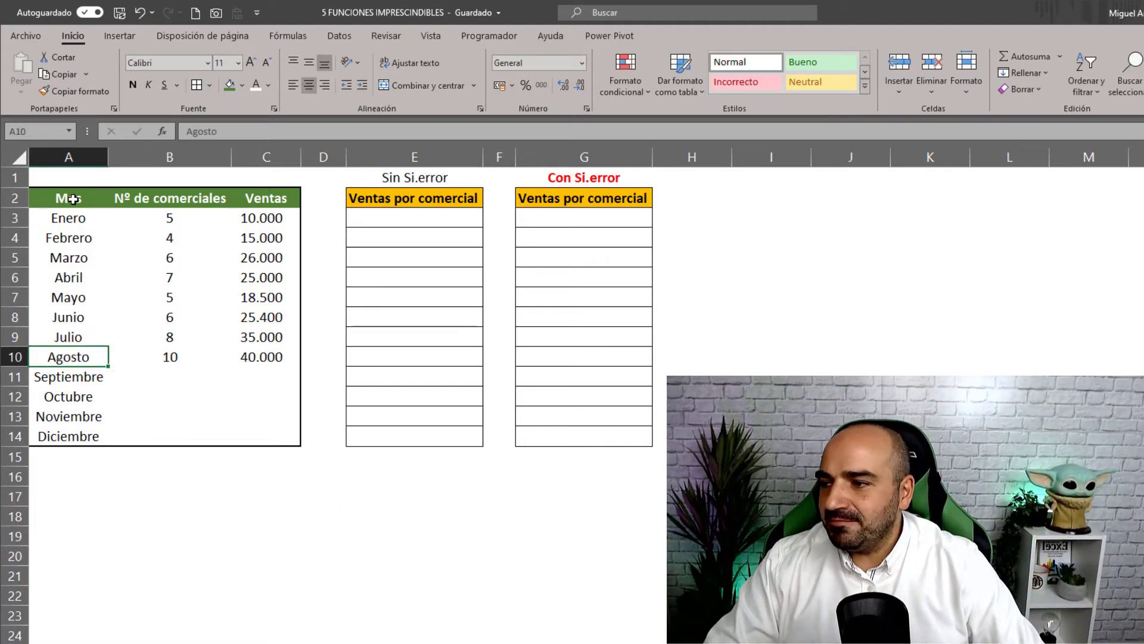
drag(73, 199, 62, 435)
drag(188, 198, 170, 344)
mouse_move(271, 201)
mouse_down()
mouse_move(273, 289)
mouse_move(257, 332)
mouse_up()
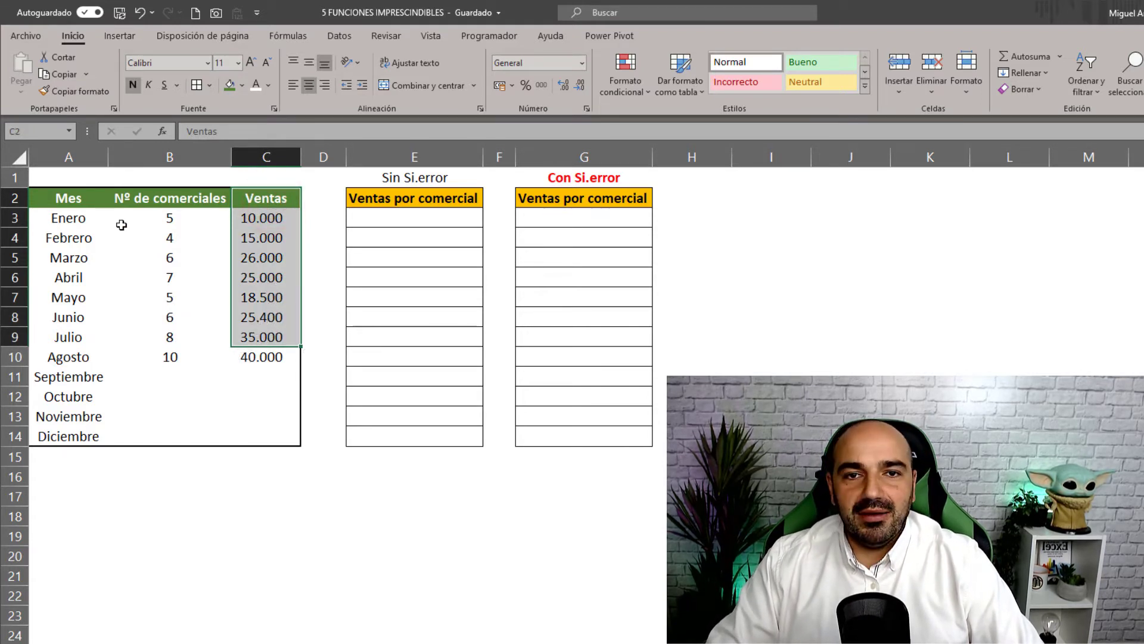
click(441, 219)
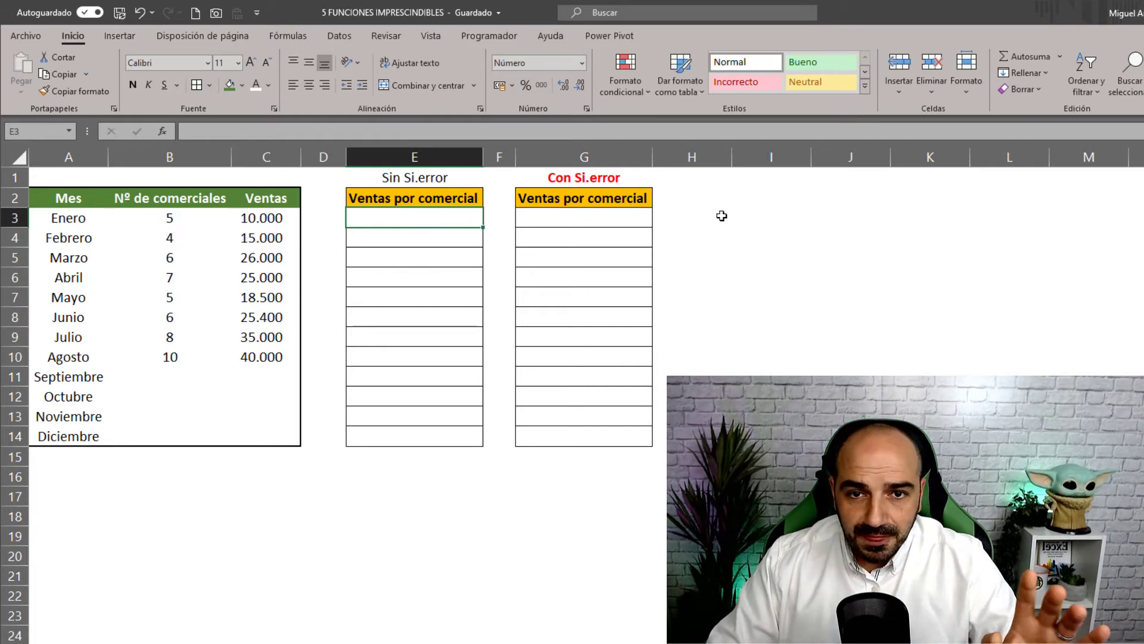
click(443, 216)
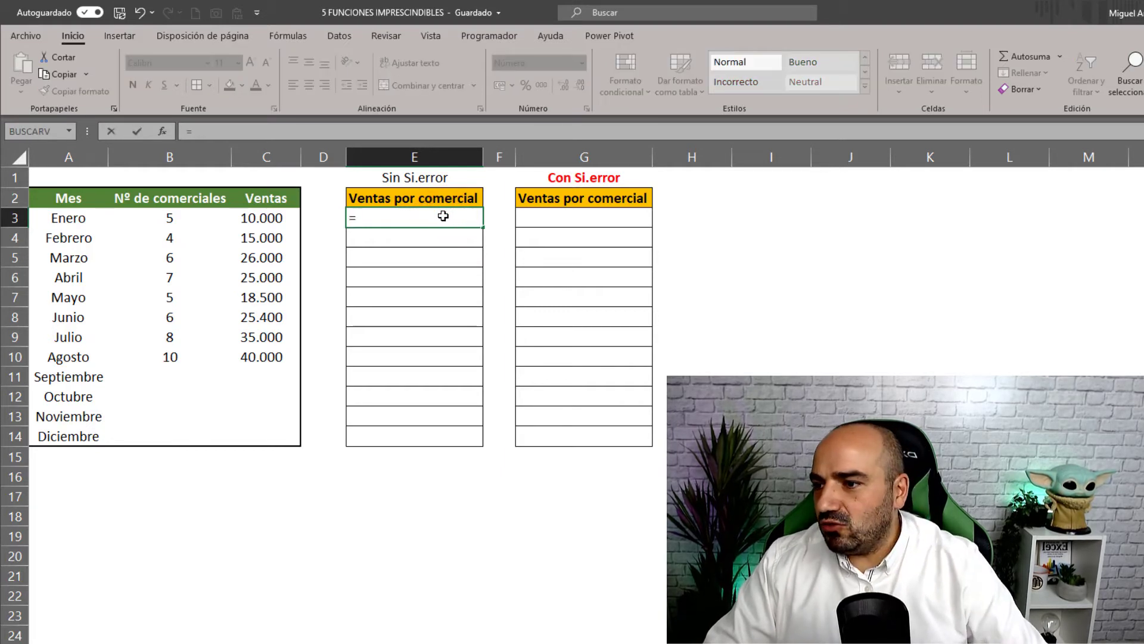
- Enter =C3/B3 in E3, fill it to E14, and inspect September's #¡DIV/0! from empty cells
click(278, 219)
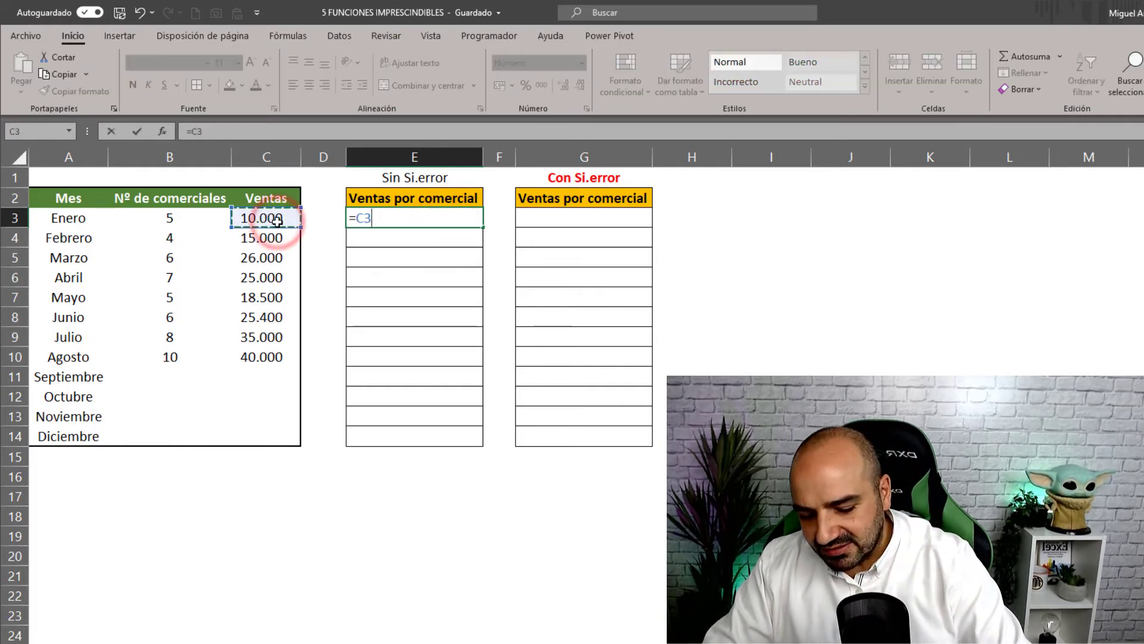
text(/)
click(198, 222)
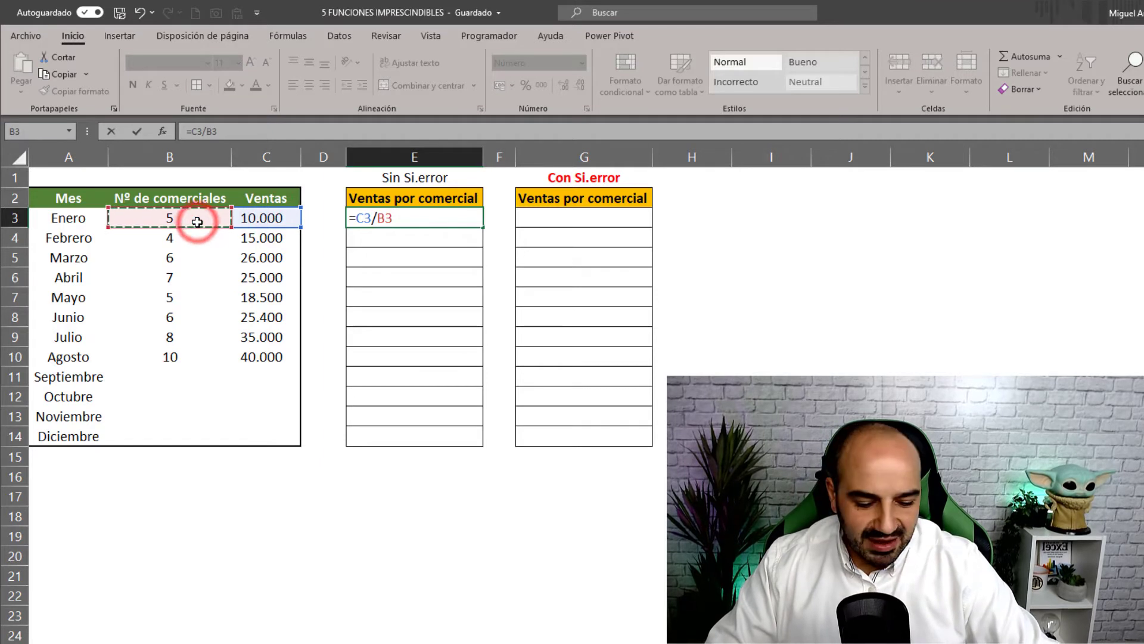
key(Return)
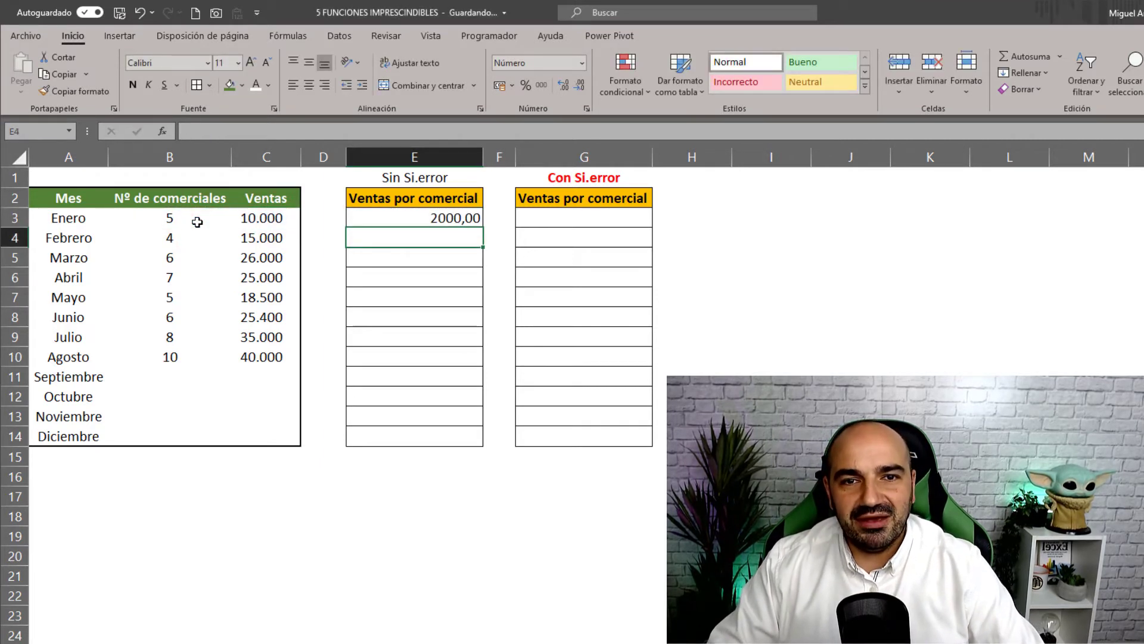
click(409, 220)
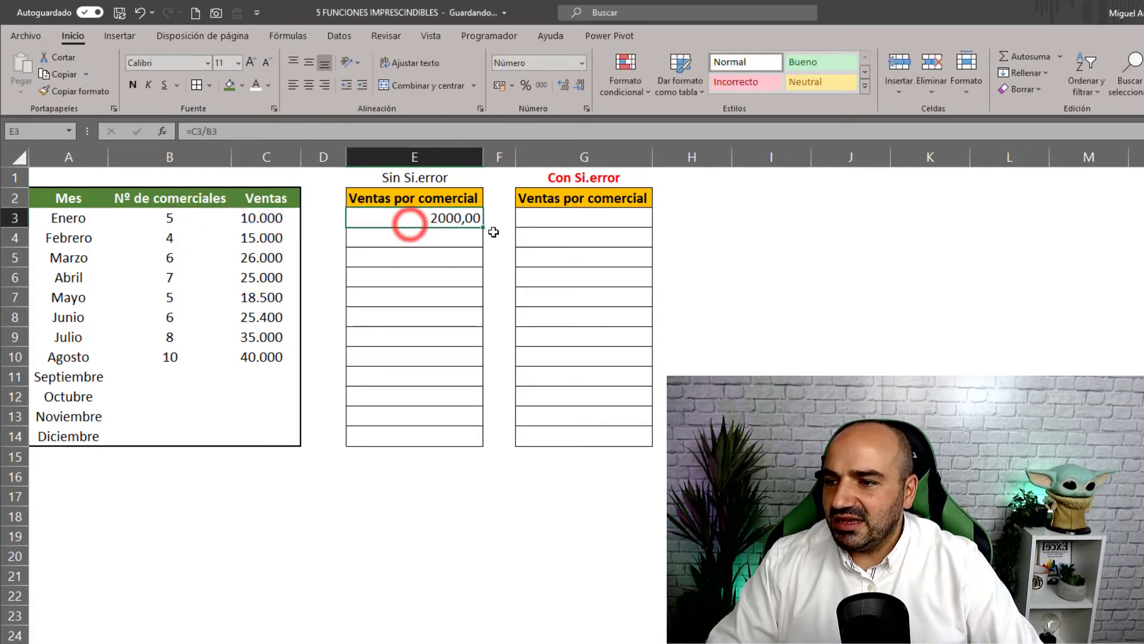
drag(486, 227, 479, 441)
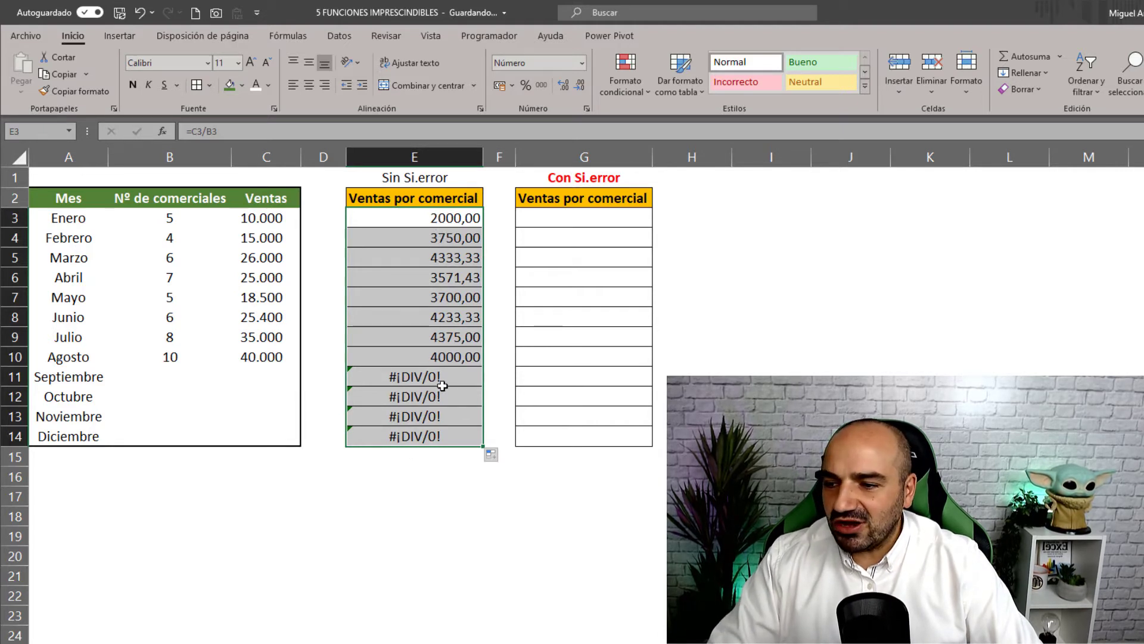
click(373, 381)
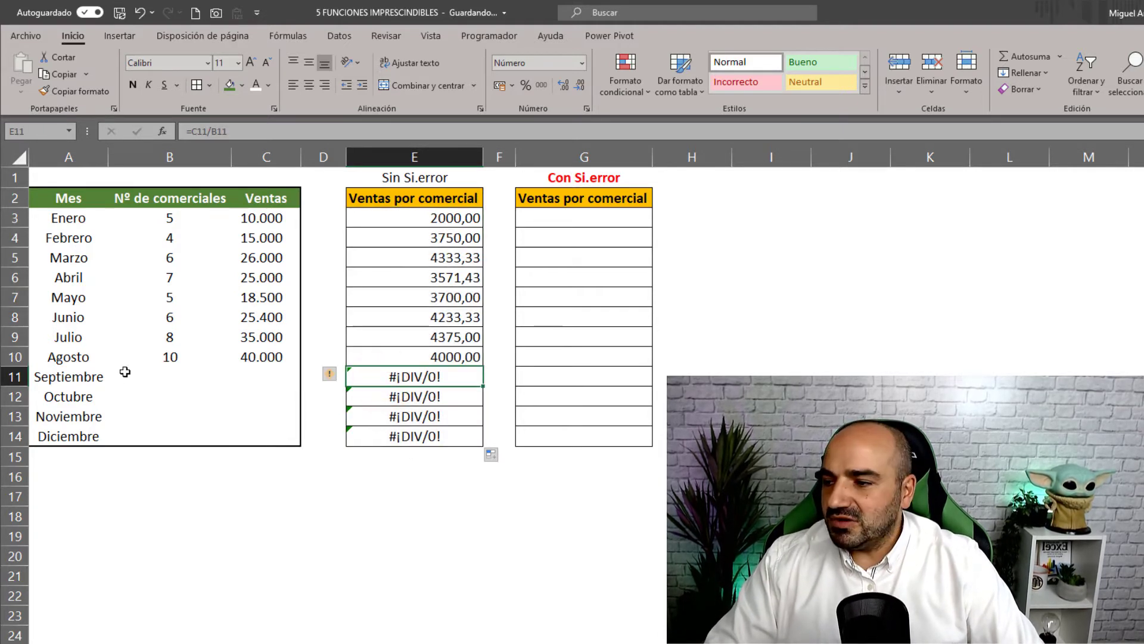
click(166, 381)
click(281, 377)
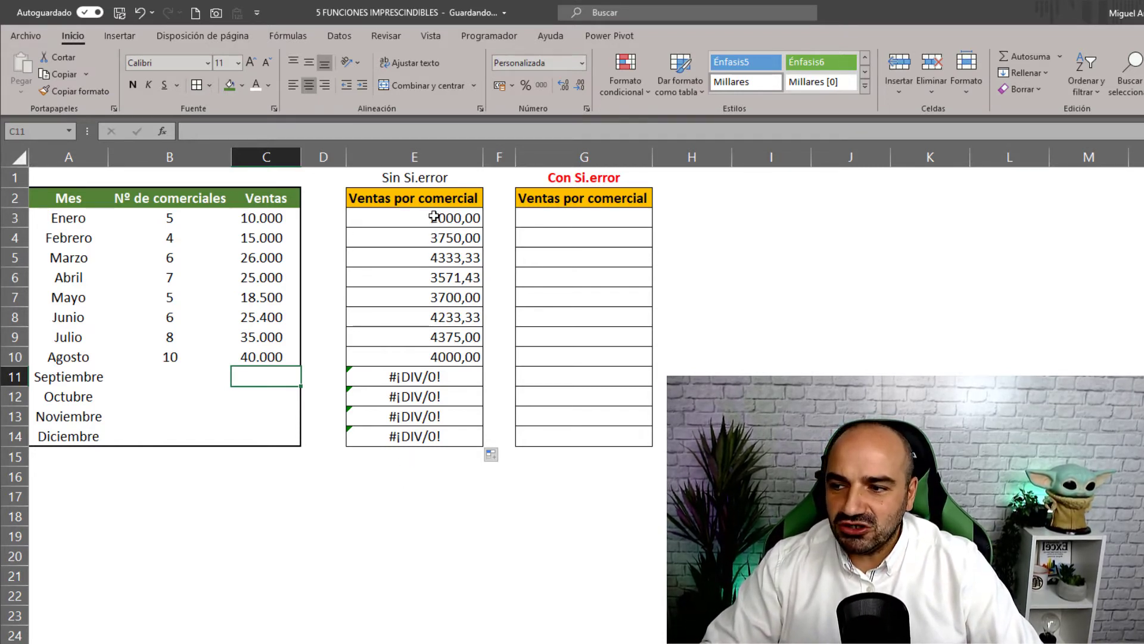
- AutoSum E3:E14 into E16
drag(433, 218, 429, 411)
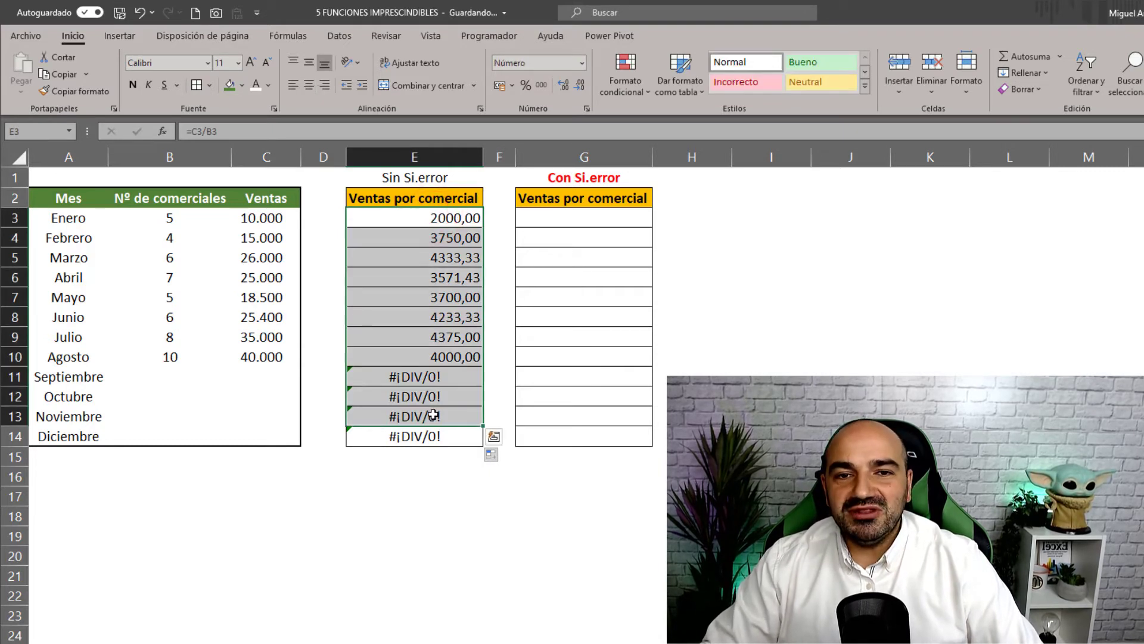
click(409, 473)
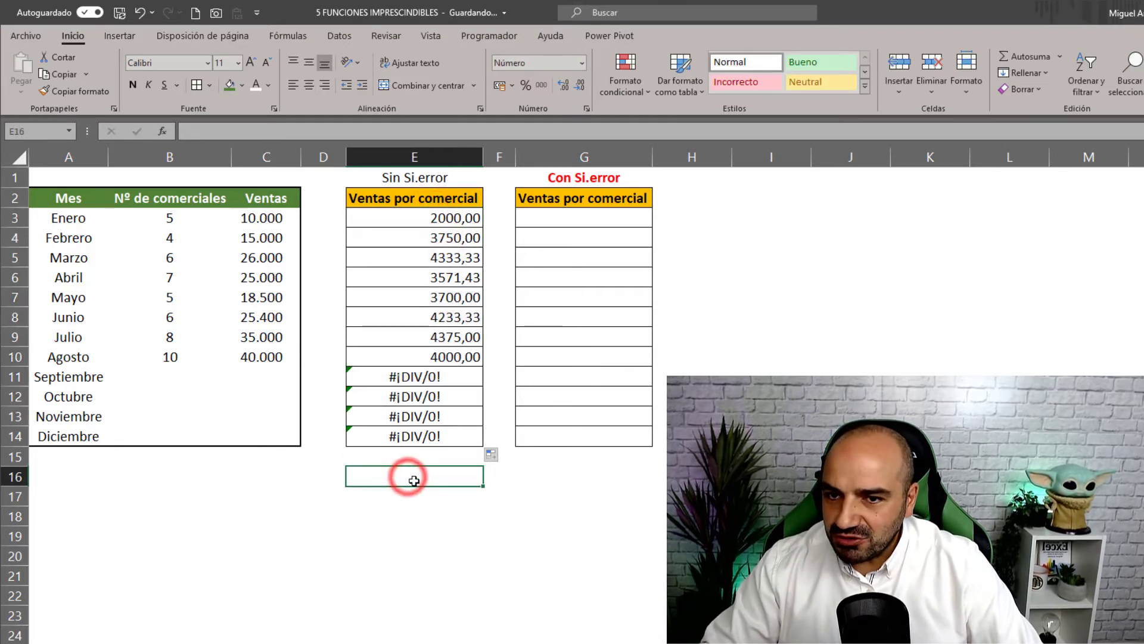
click(1025, 56)
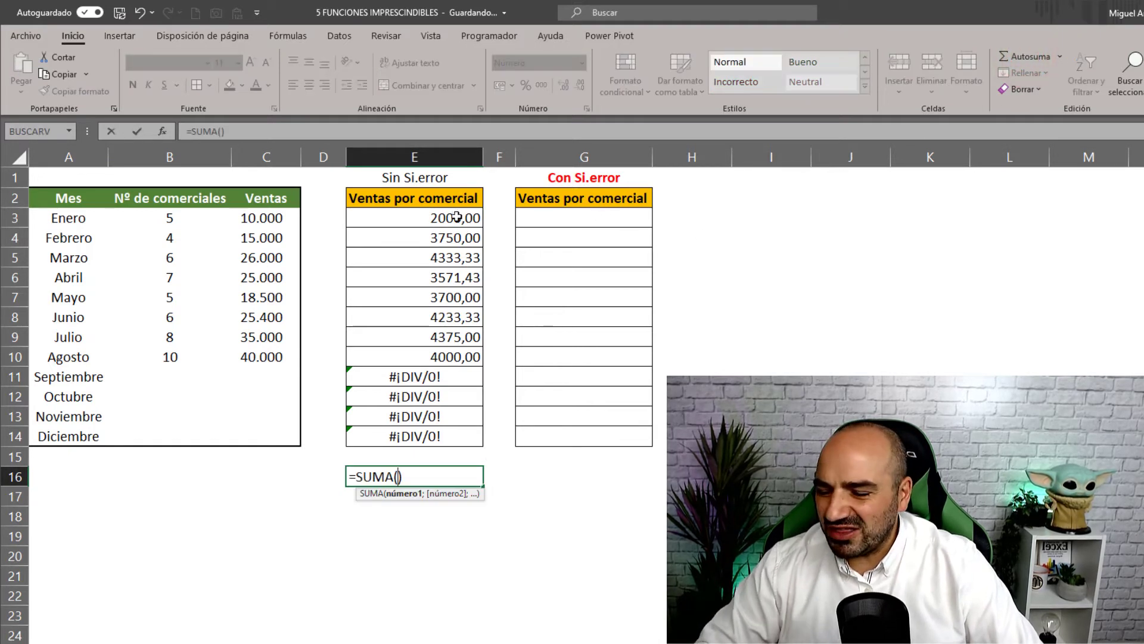
drag(456, 217, 417, 437)
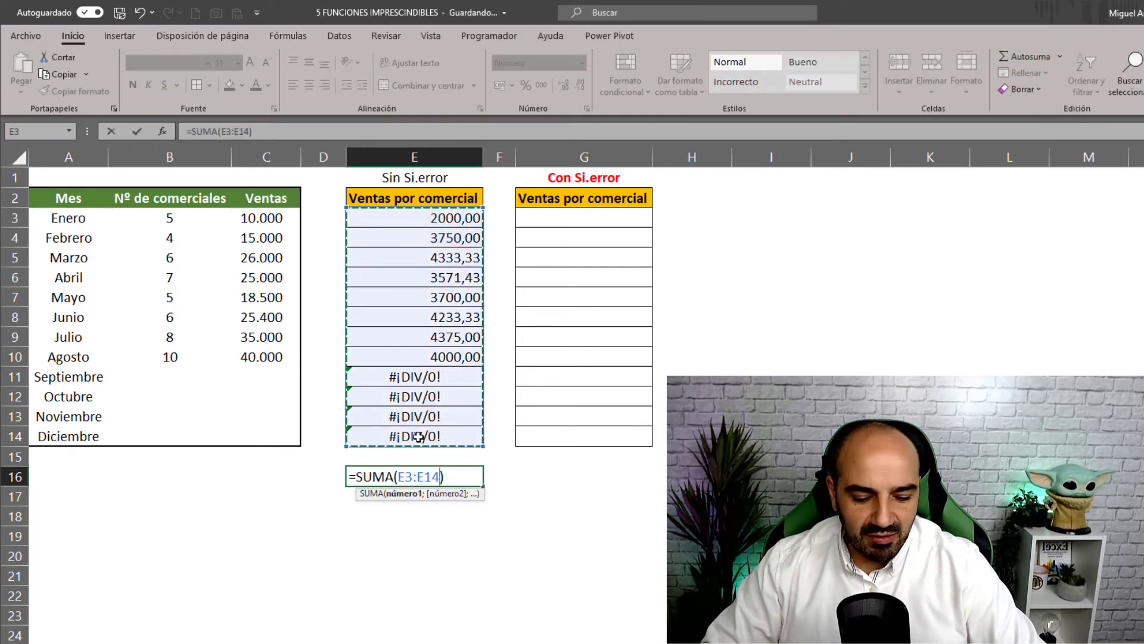
key(Return)
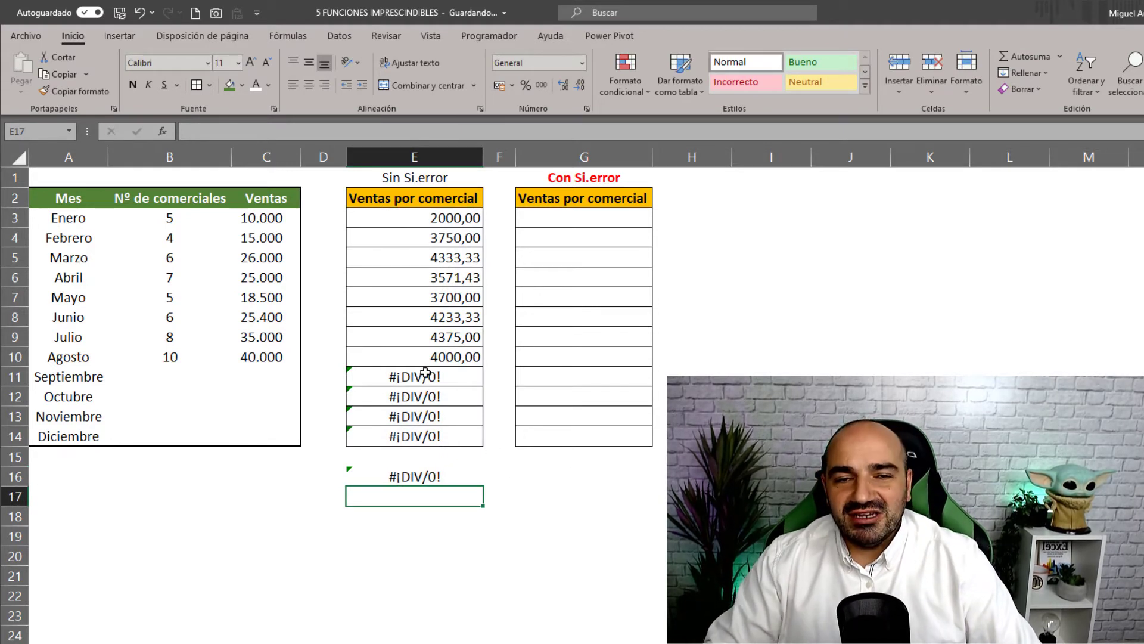
- Enter =SI.ERROR(C3/B3;"0") in G3
click(581, 215)
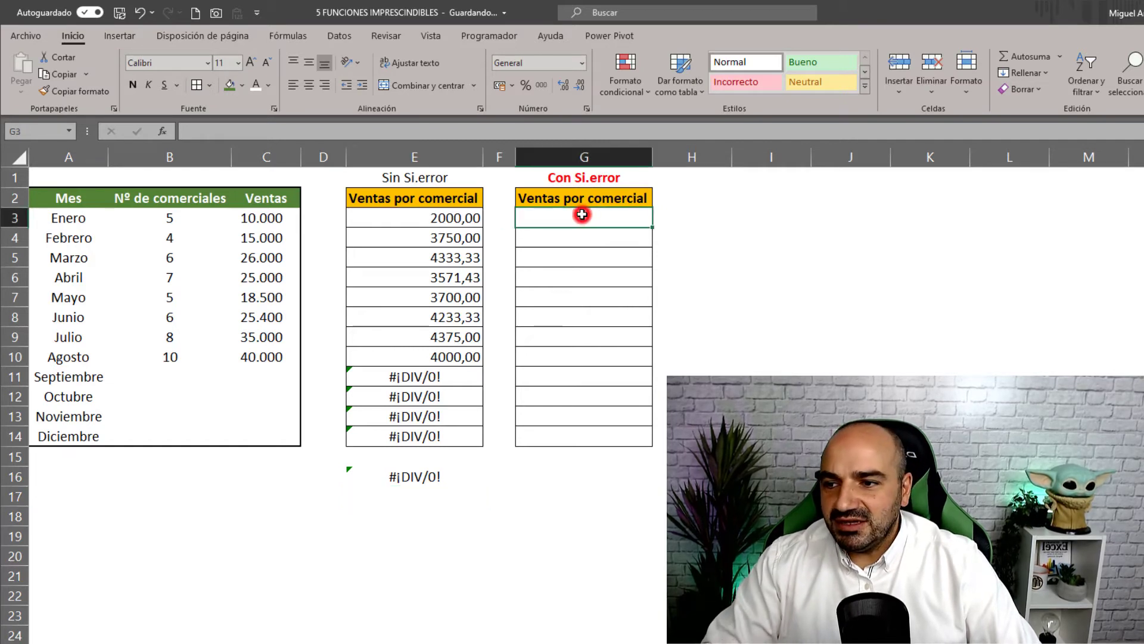
text(SI.)
key(Escape)
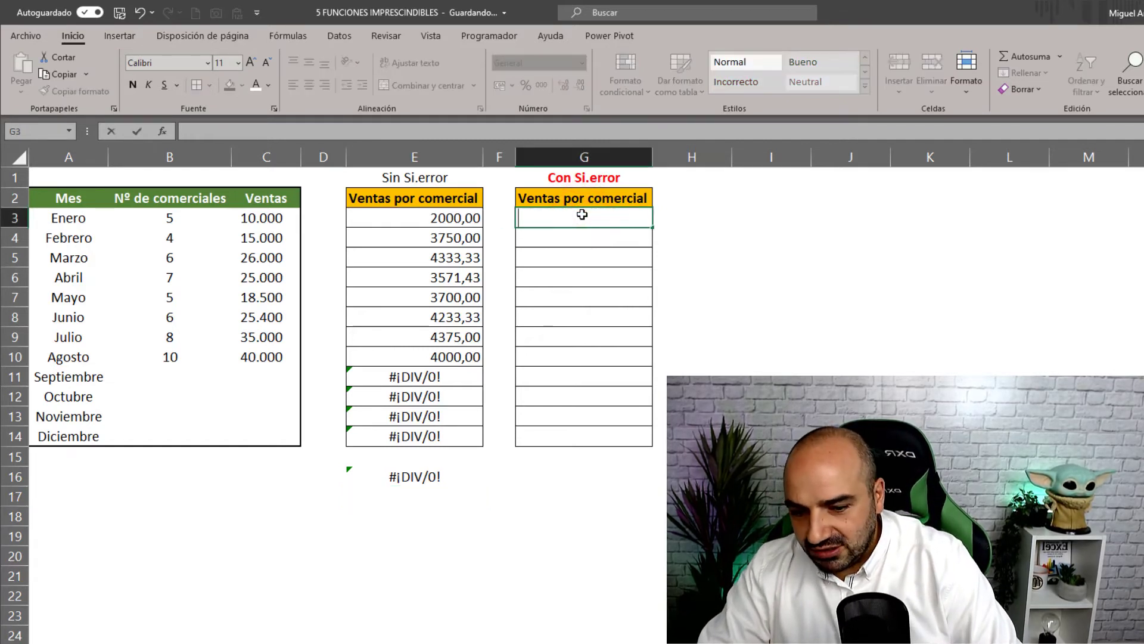
text(=SI.E)
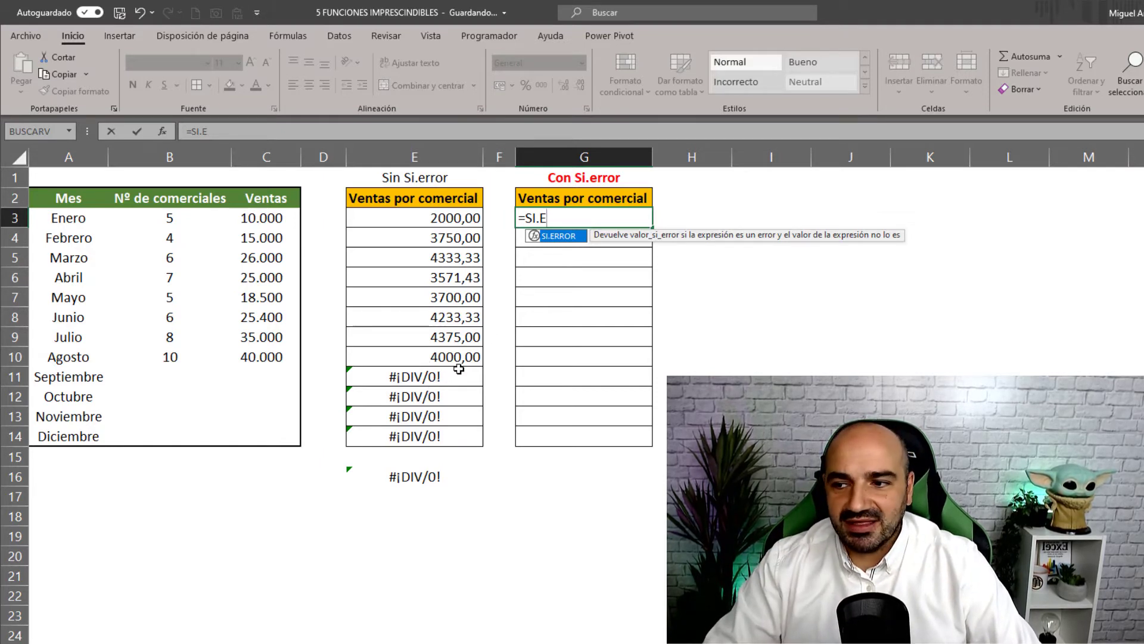
double_click(560, 236)
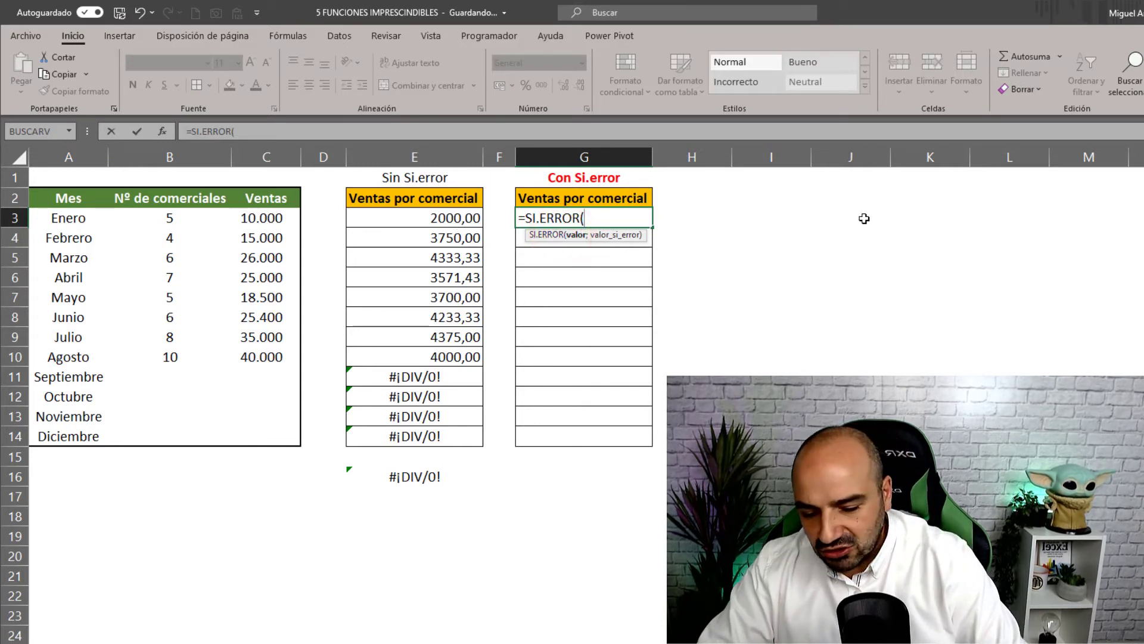
click(279, 221)
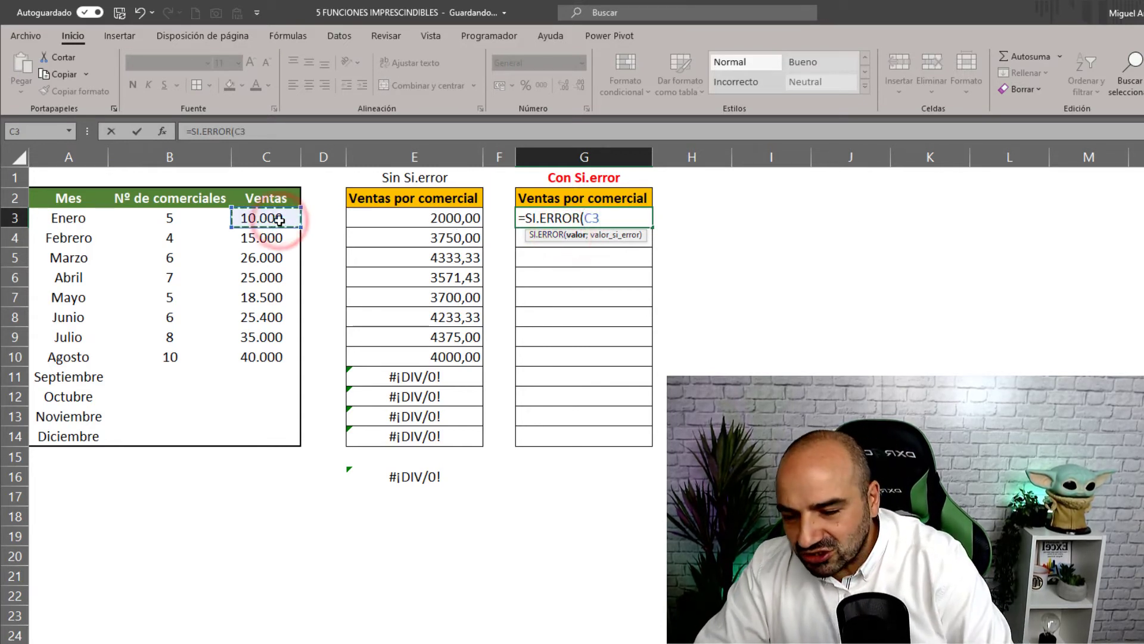
text(/)
click(192, 218)
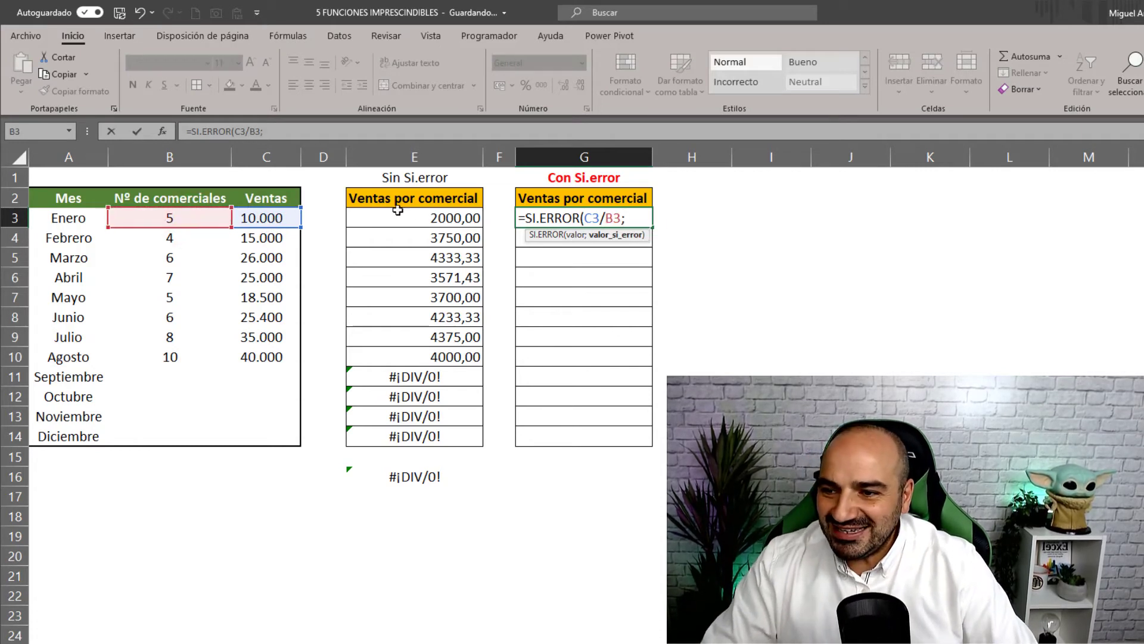
text(;)
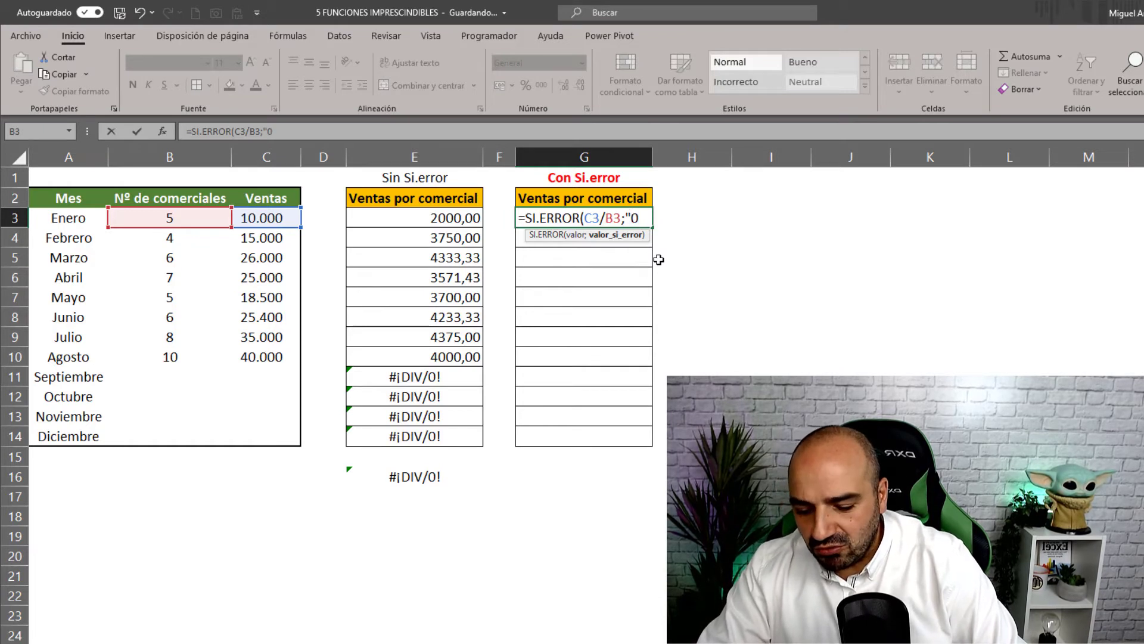
text())
key(Return)
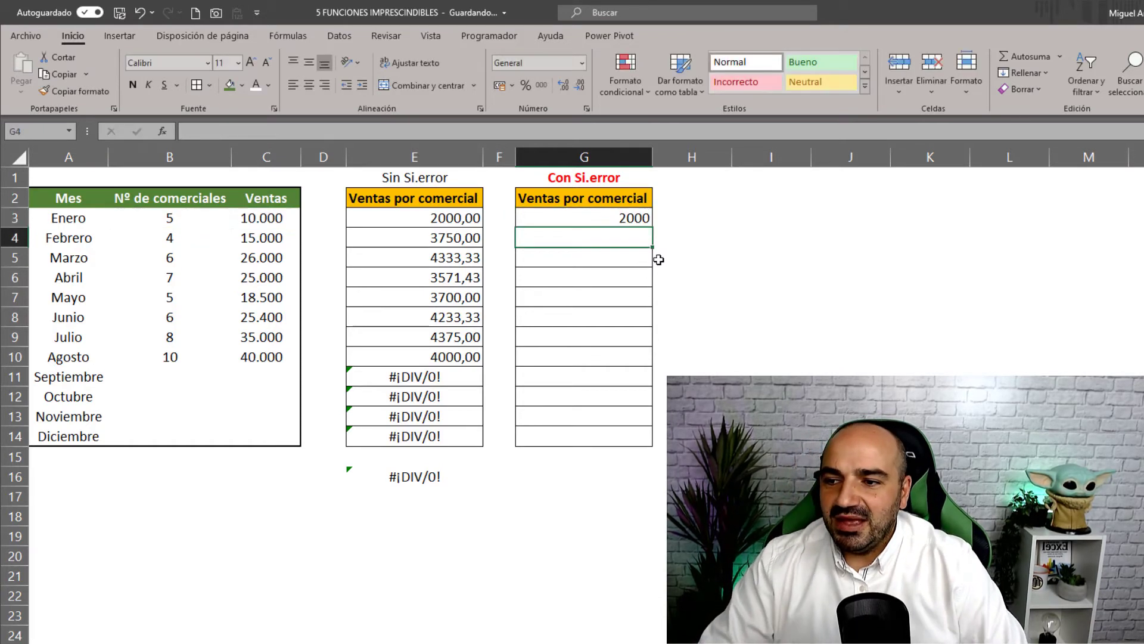
- Copy the G3 formula down to G14 and point out September's empty inputs
click(651, 218)
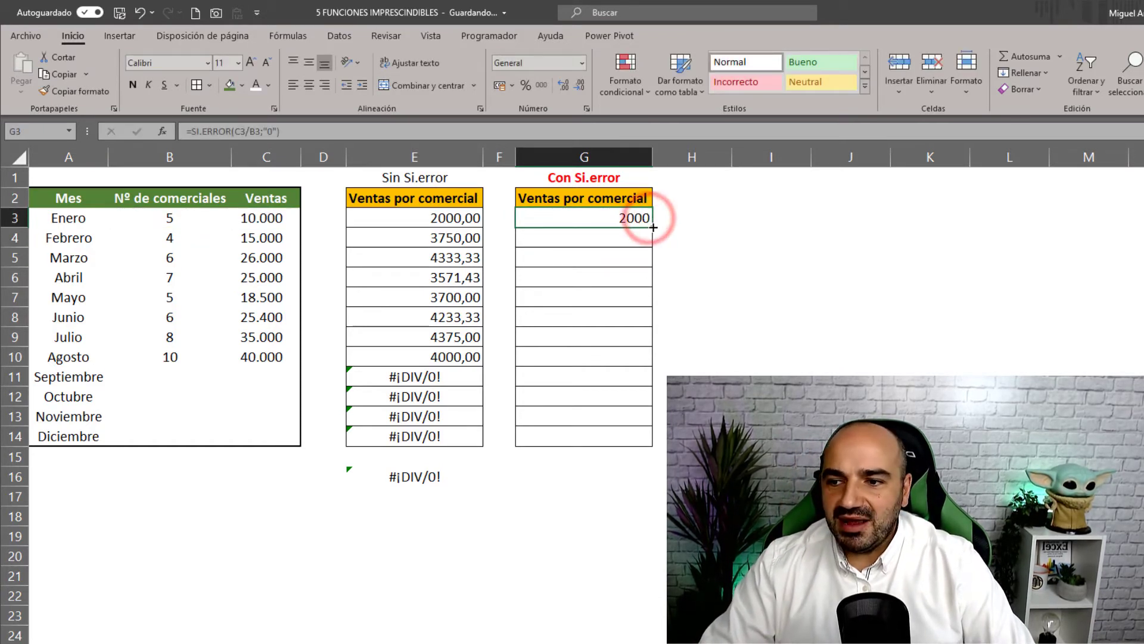
drag(651, 226, 647, 444)
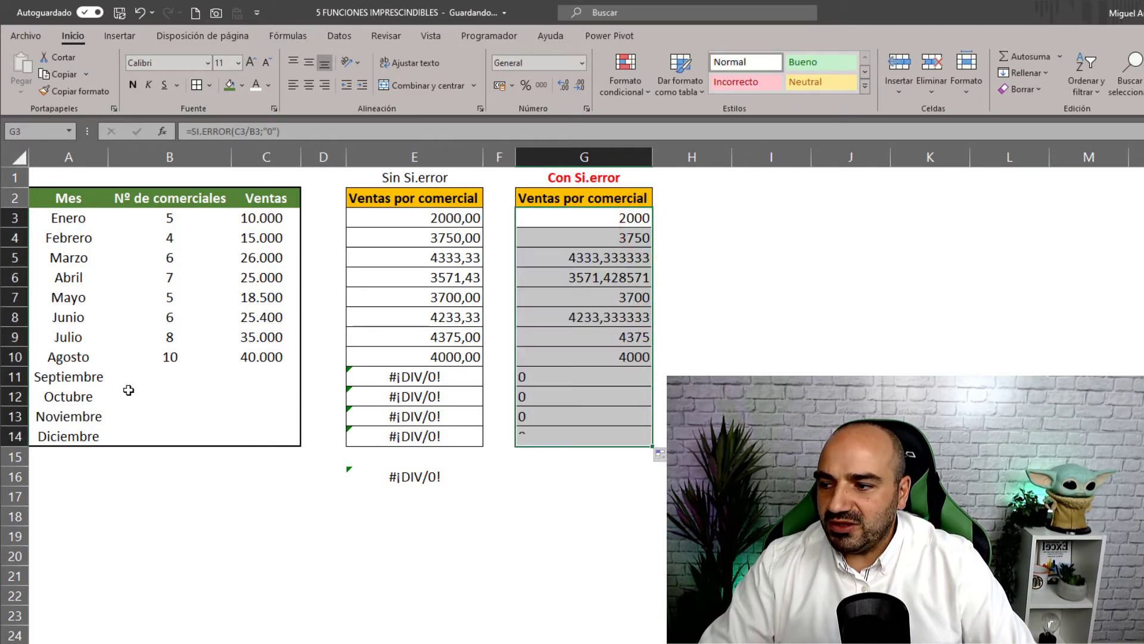
click(160, 377)
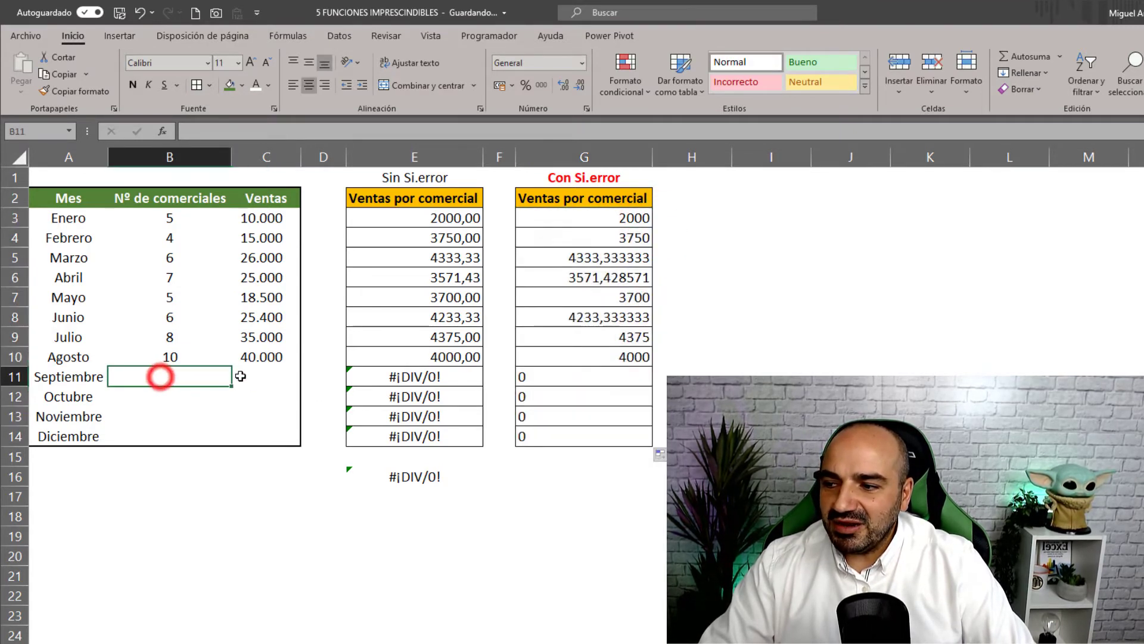
click(239, 377)
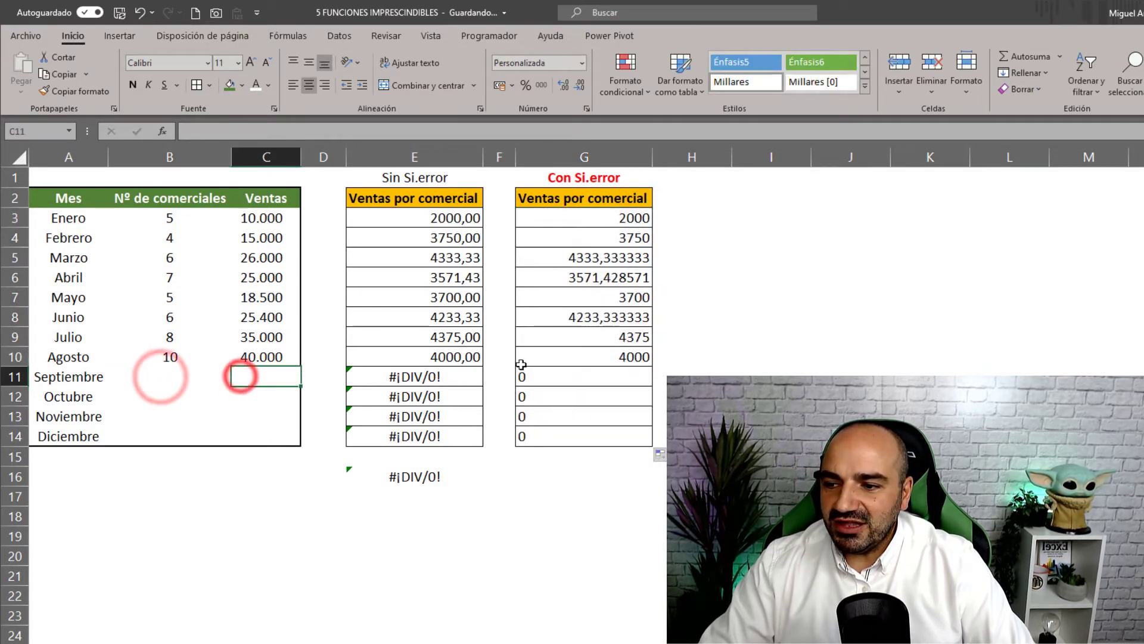
- AutoSum the Con Si.error results into G16, totalling 29963,09524
click(549, 480)
click(1028, 57)
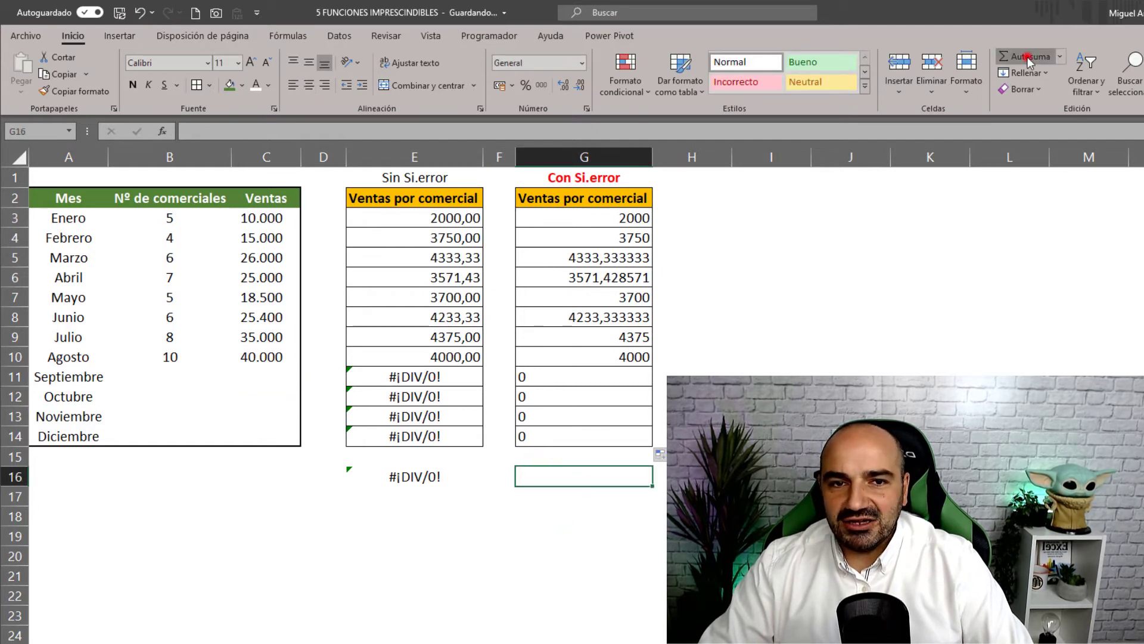
key(Return)
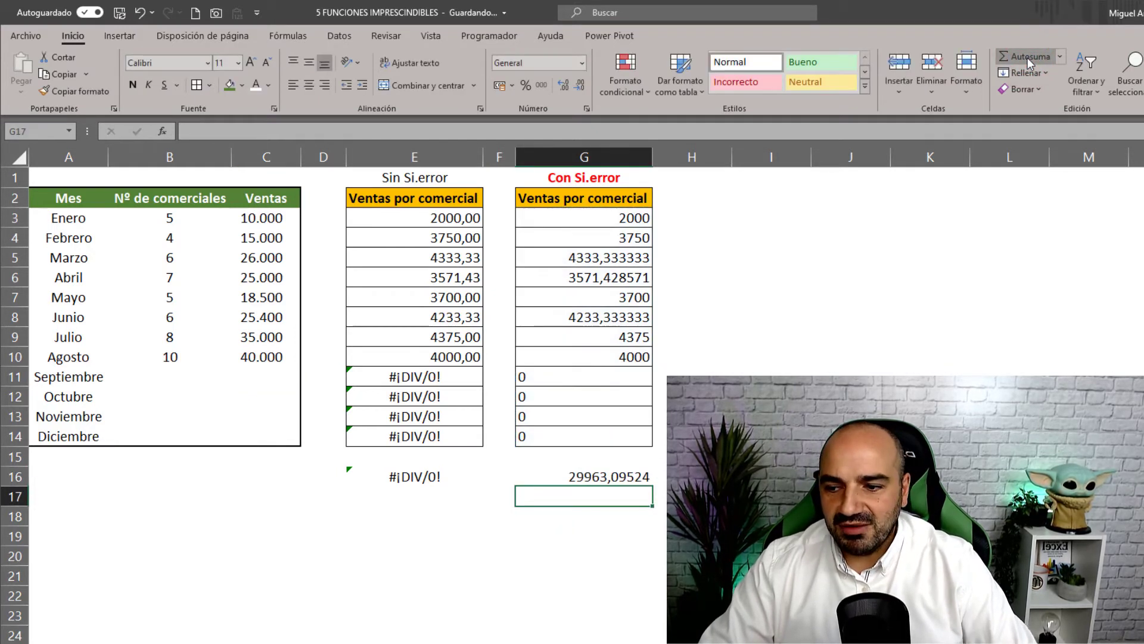
click(631, 475)
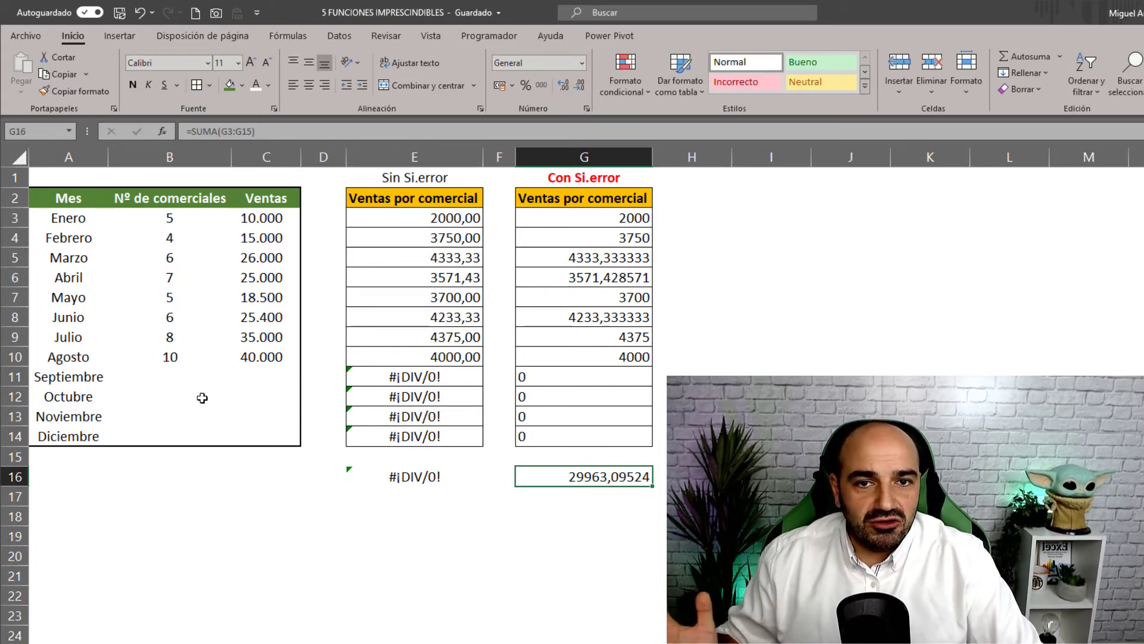
click(556, 213)
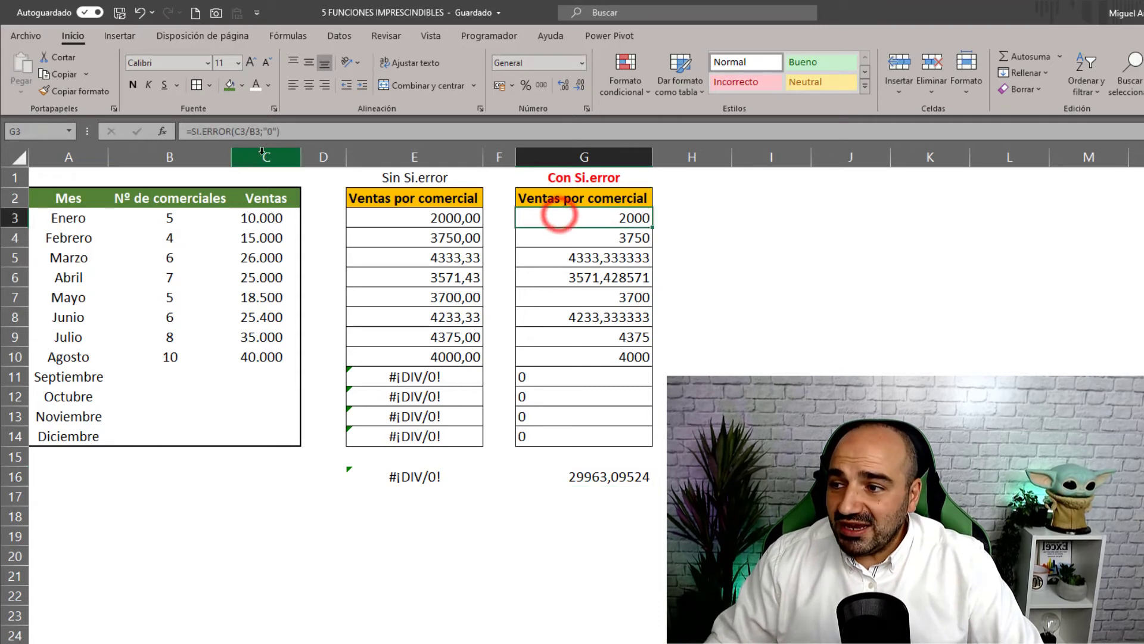
- Change G3 to =SI.ERROR(C3/B3;"") and copy it down to G14
click(273, 133)
key(BackSpace)
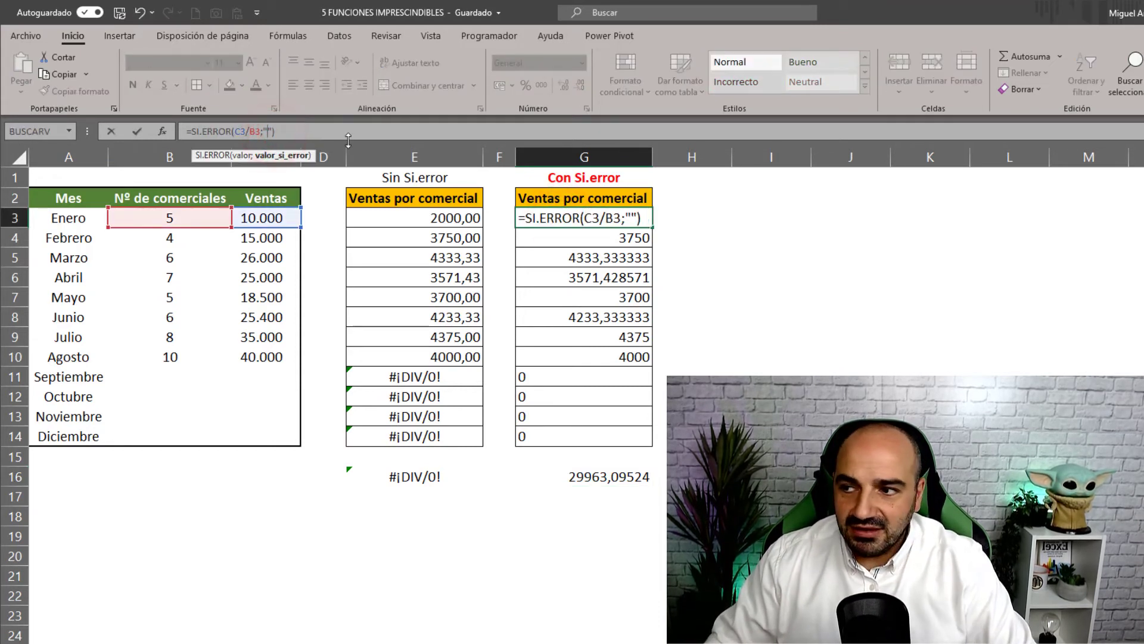
key(Return)
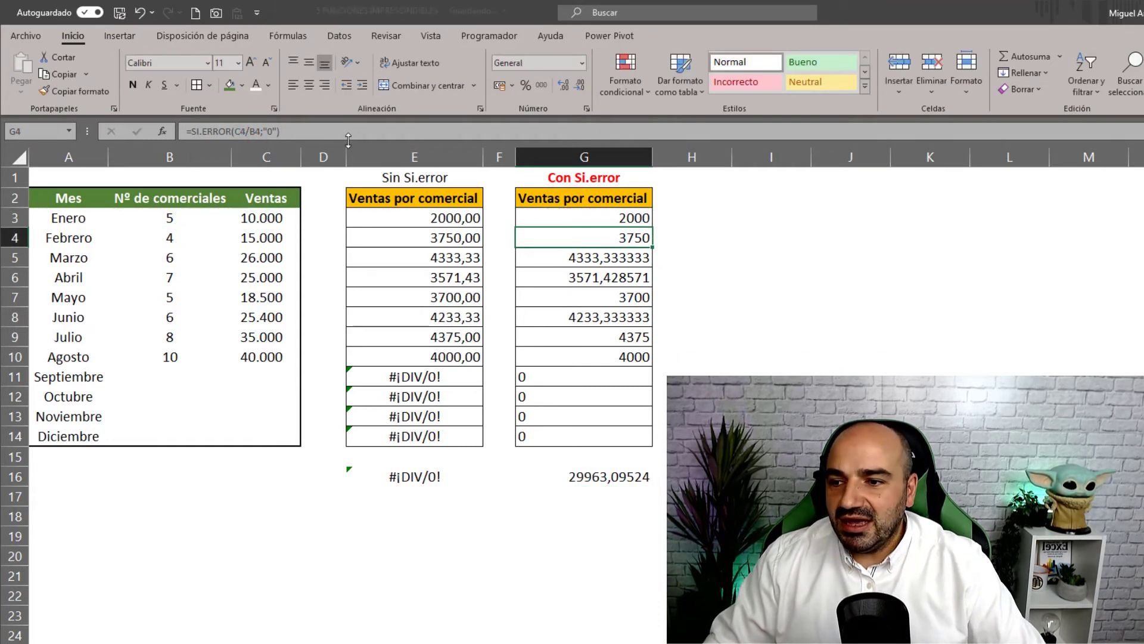
click(627, 218)
double_click(651, 229)
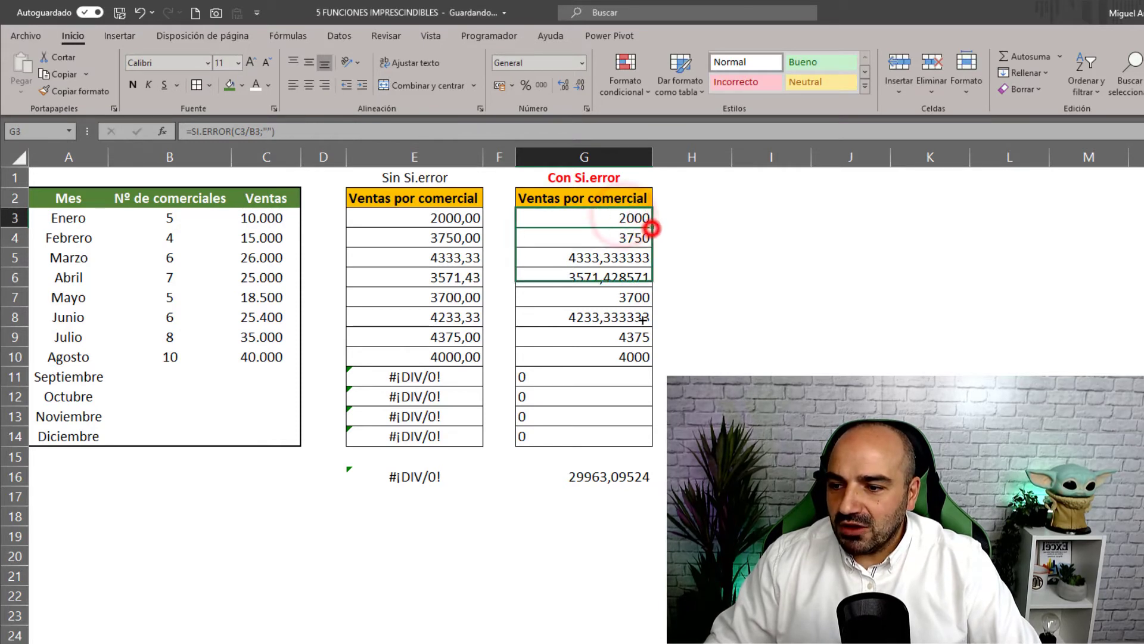
- Check that September is now blank and inspect October's formula in G12
click(588, 375)
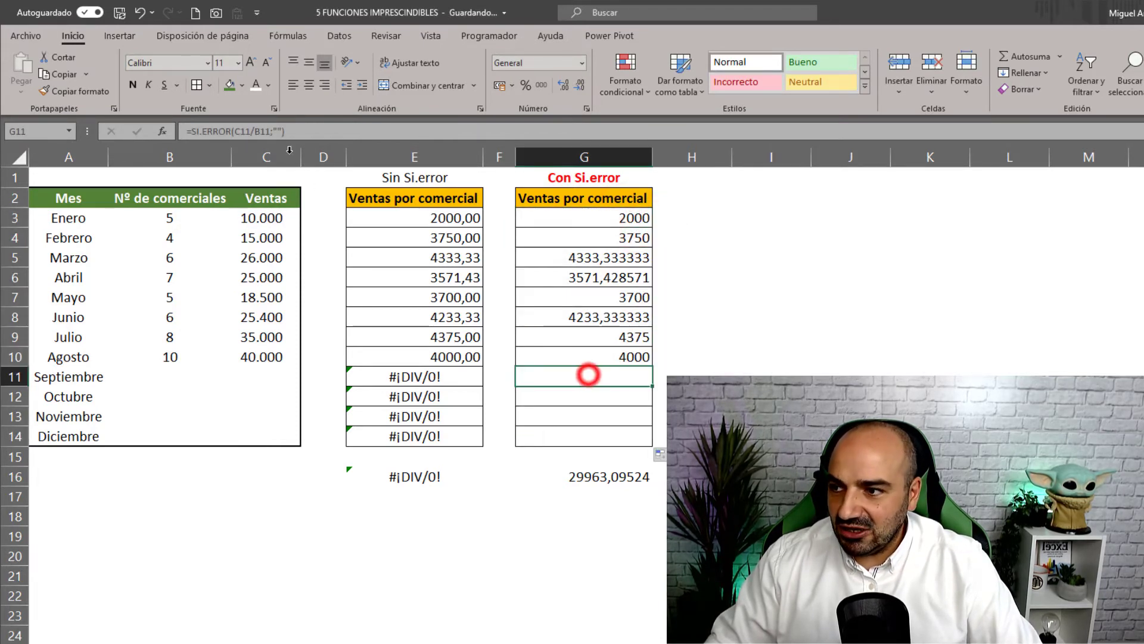
click(536, 397)
click(352, 132)
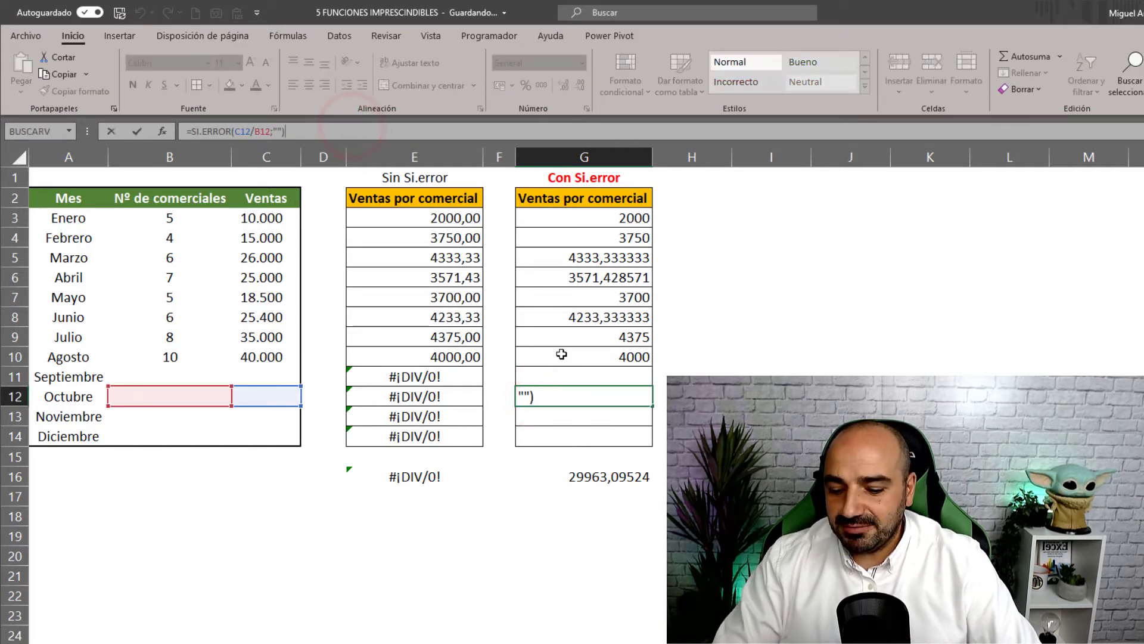
key(Escape)
click(169, 380)
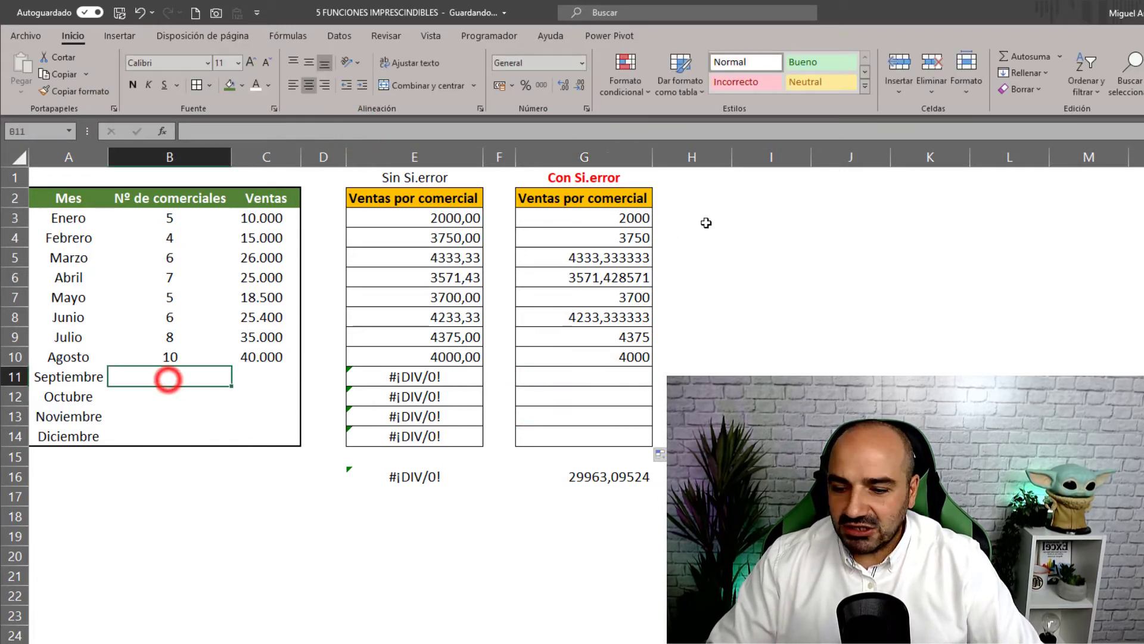
- Enter September's 15 salespeople and 50.000 sales
text(15)
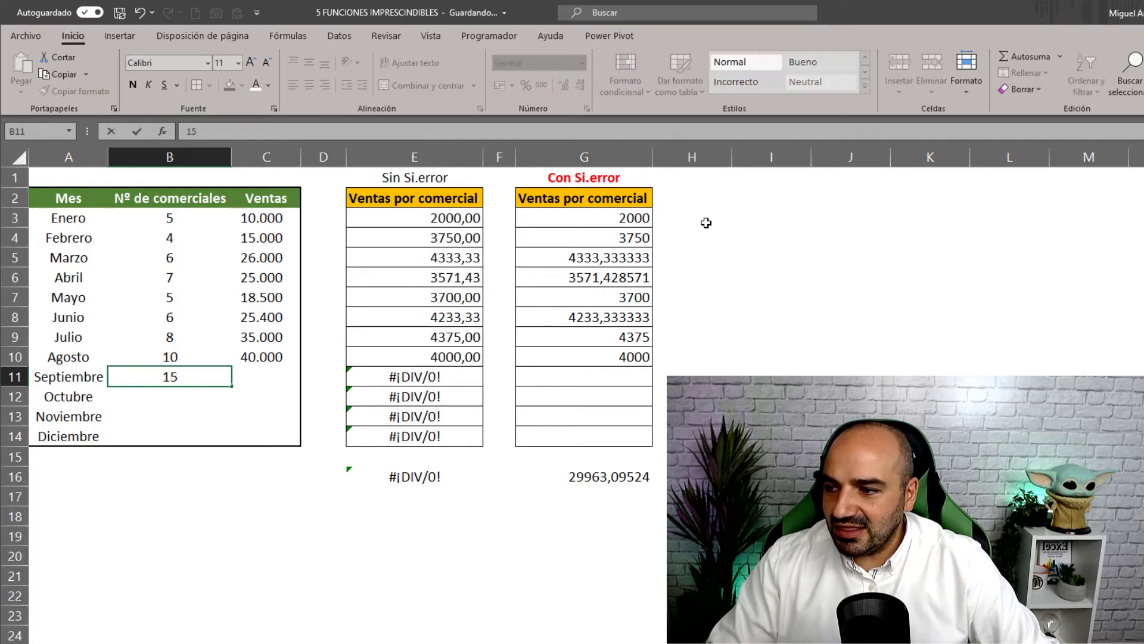
key(Tab)
text(5)
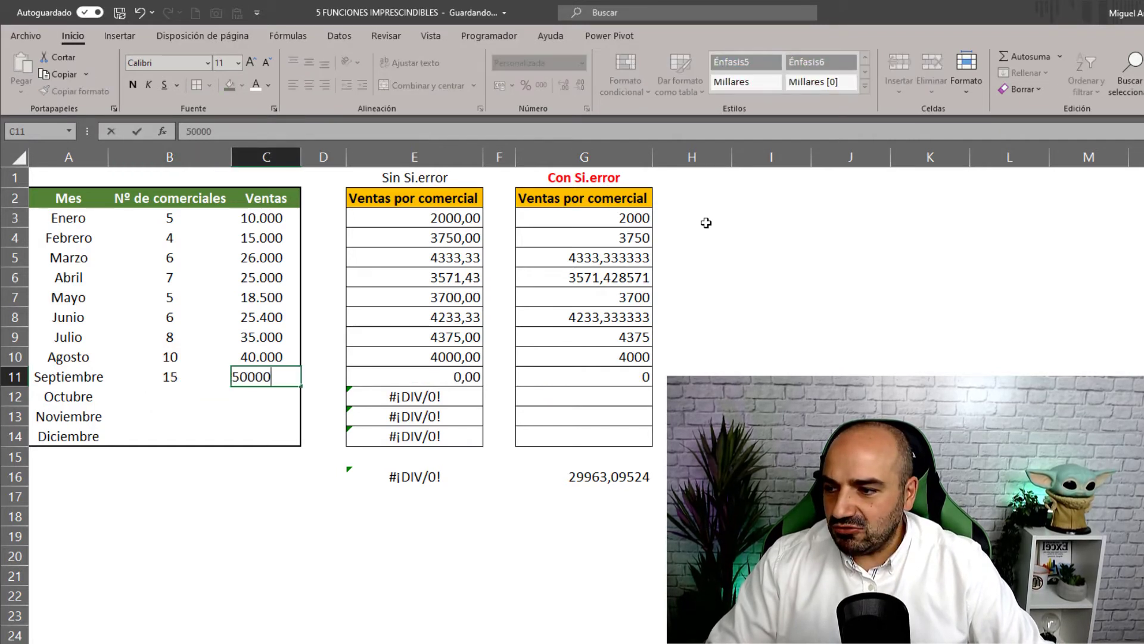
key(Return)
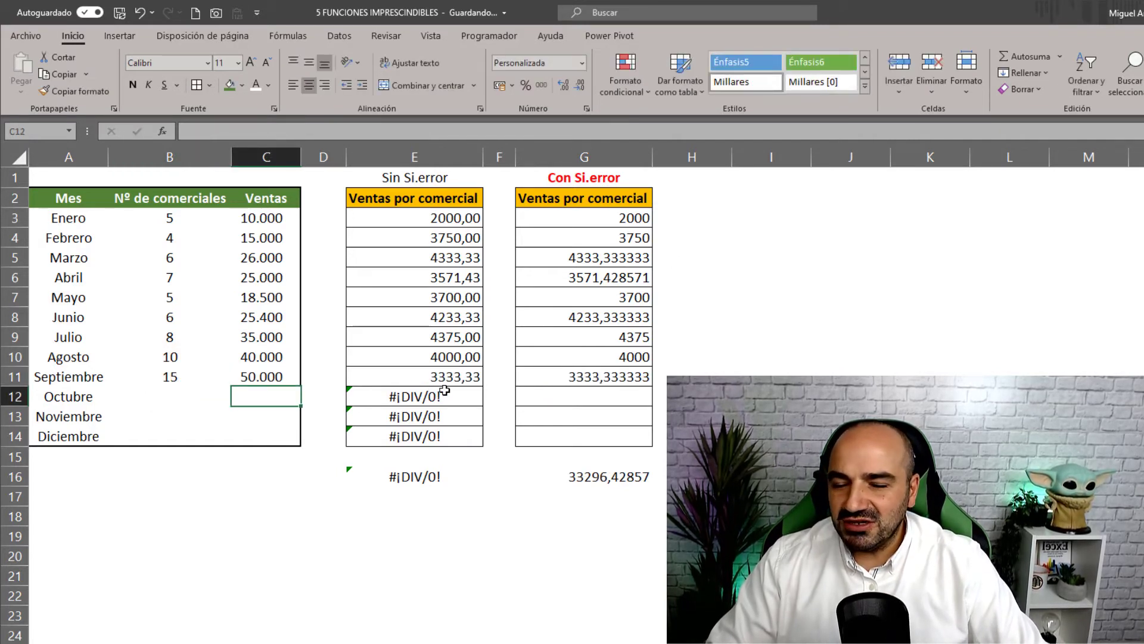
- Review the error results and shorten the E16 total to =SUMA(E3:E11)
drag(444, 391, 441, 428)
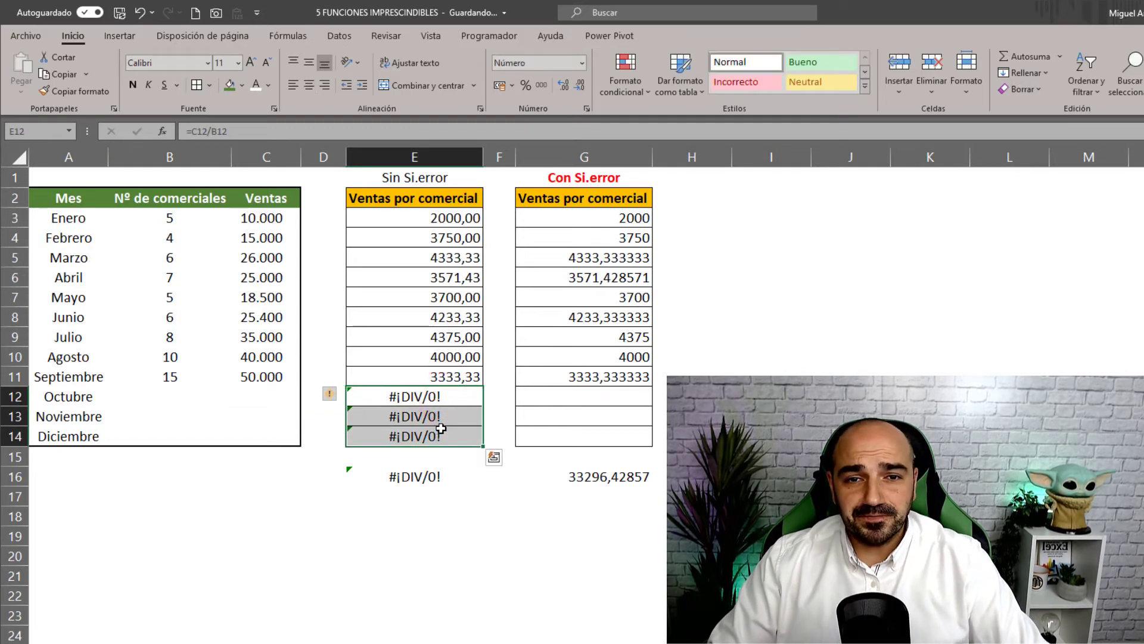
click(390, 475)
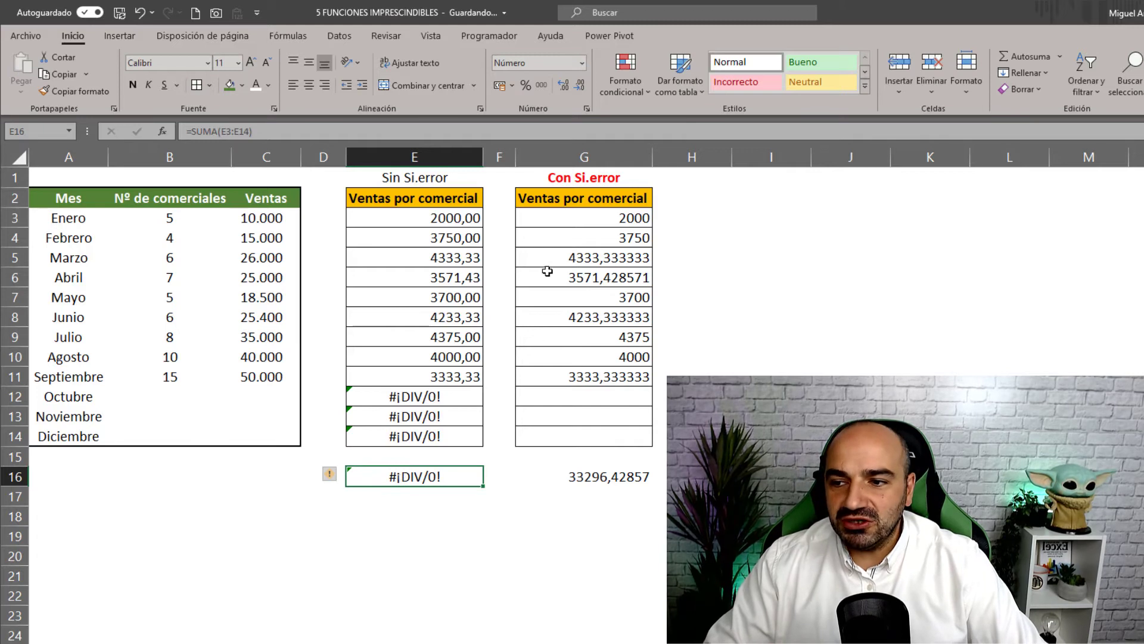
drag(576, 223, 572, 427)
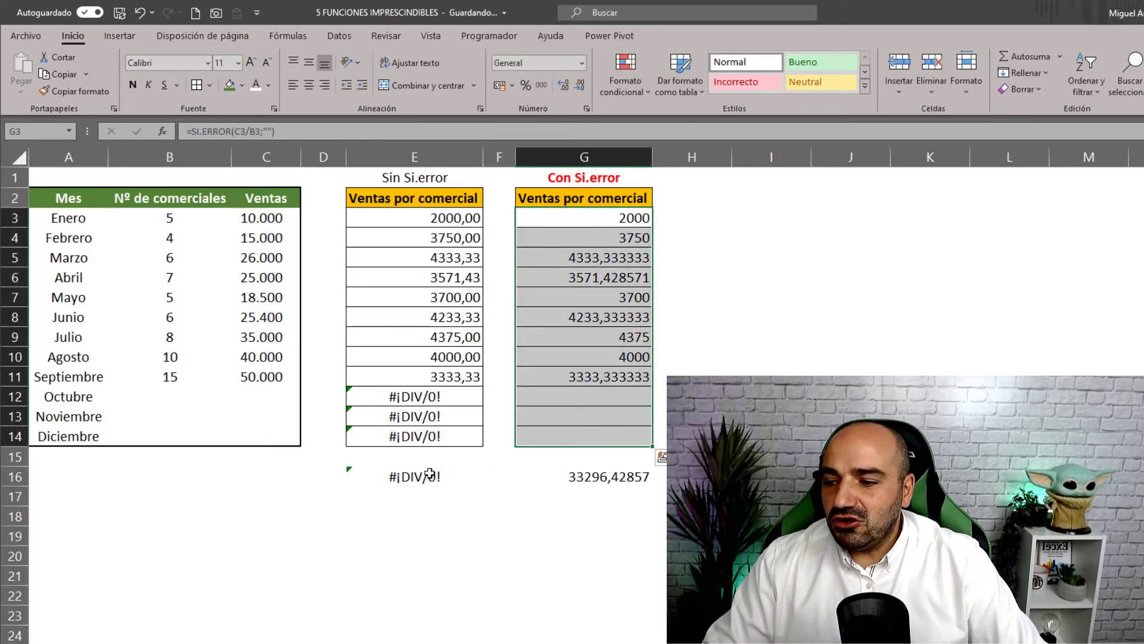
click(430, 477)
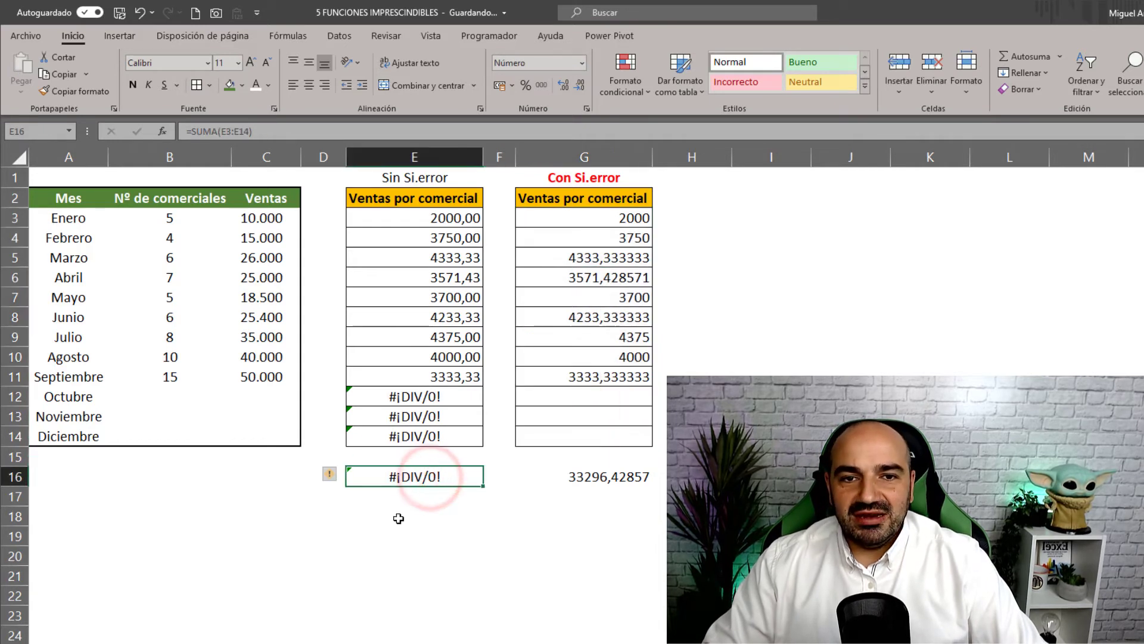
click(465, 131)
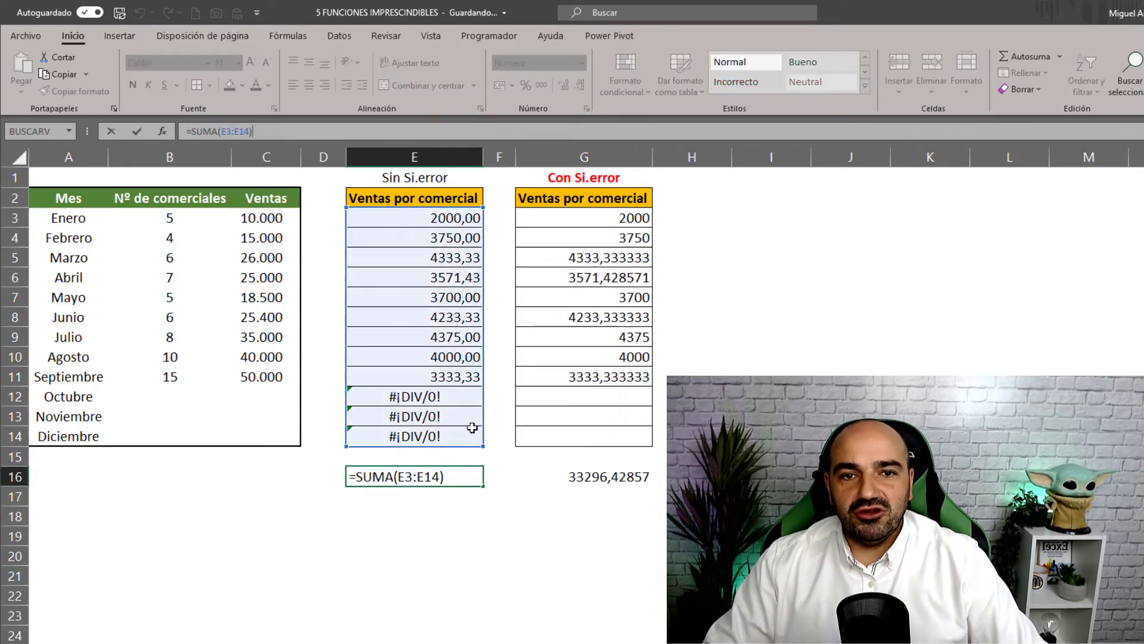
drag(482, 444, 483, 391)
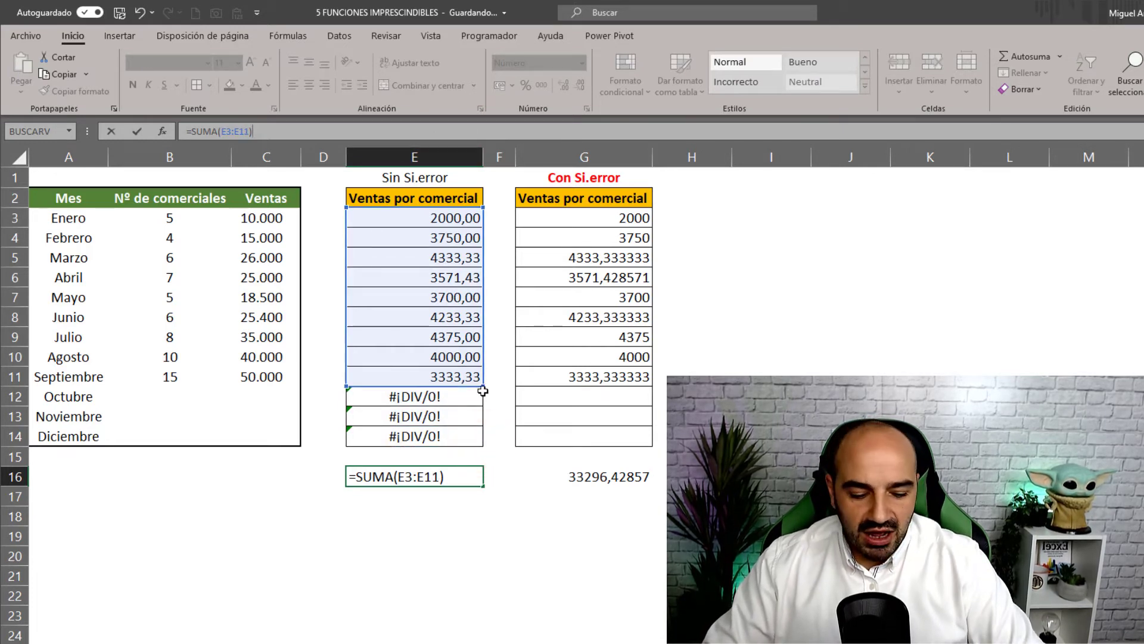
key(Return)
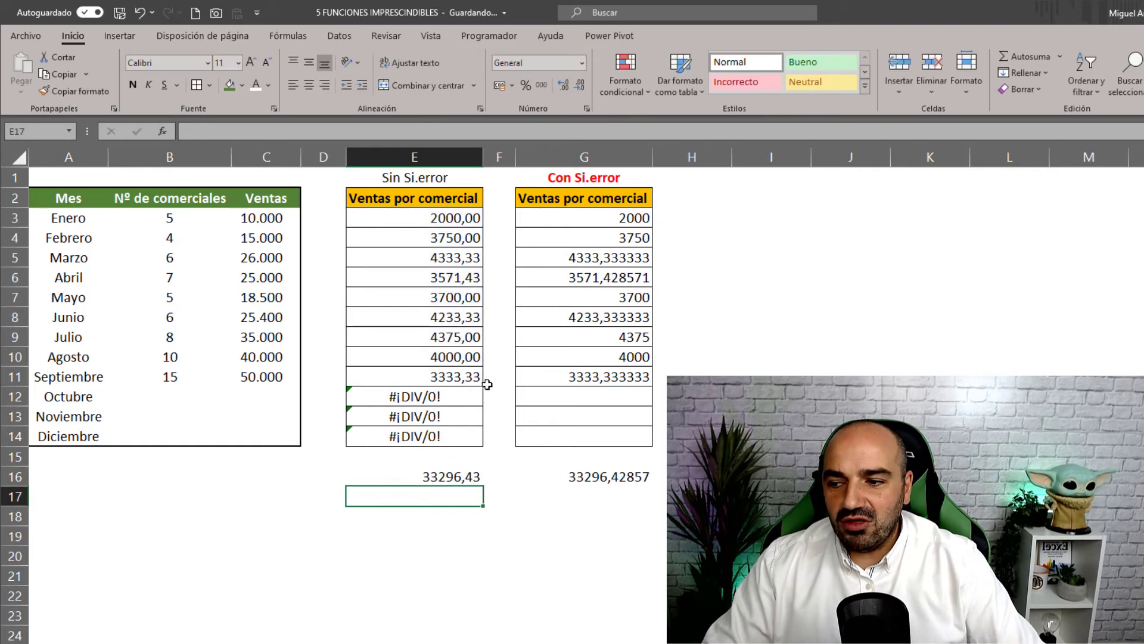
- Enter October's 15 salespeople in B12 and 45000 sales in C12
click(175, 397)
text(15)
key(Tab)
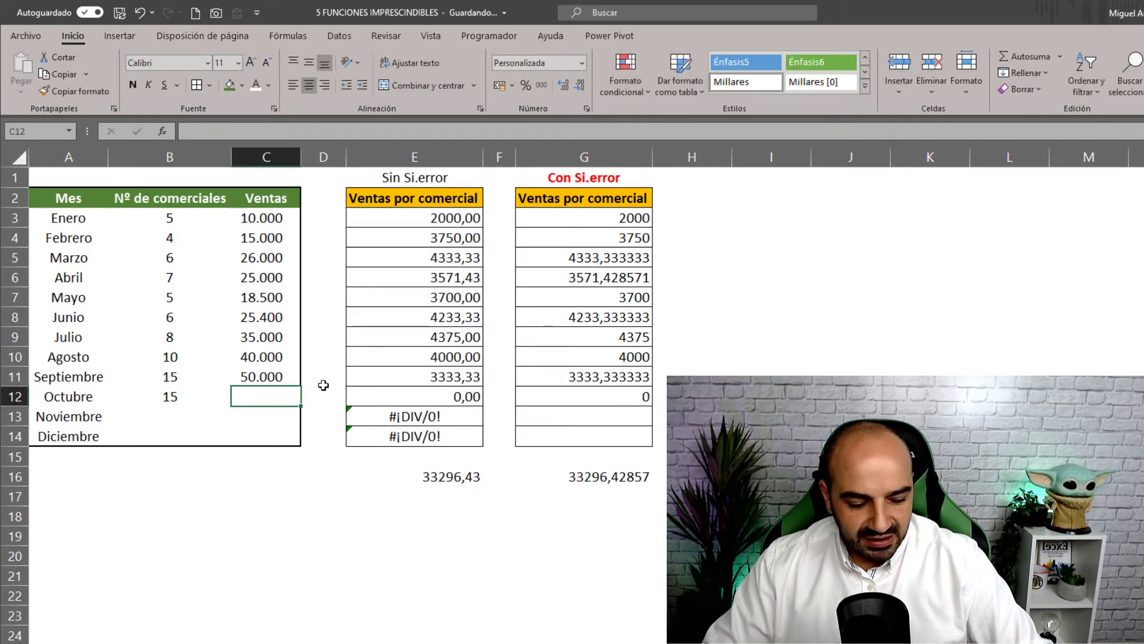
text(45000)
key(Return)
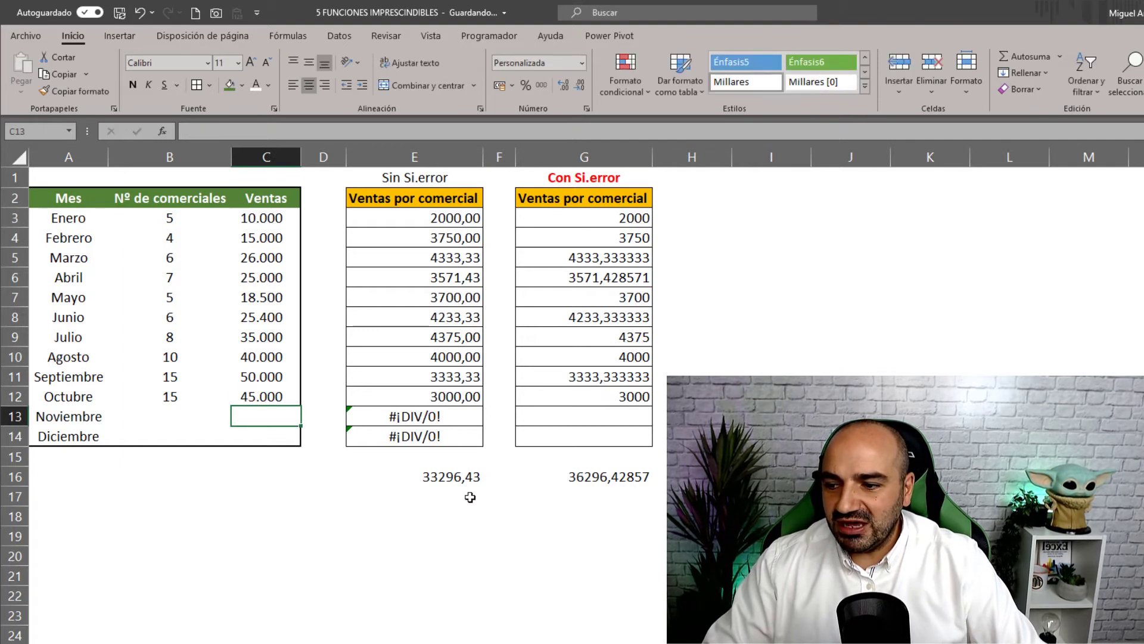
- Keep the E16 total unchanged, compare it with G16, then move to the names sheet
click(475, 478)
click(561, 137)
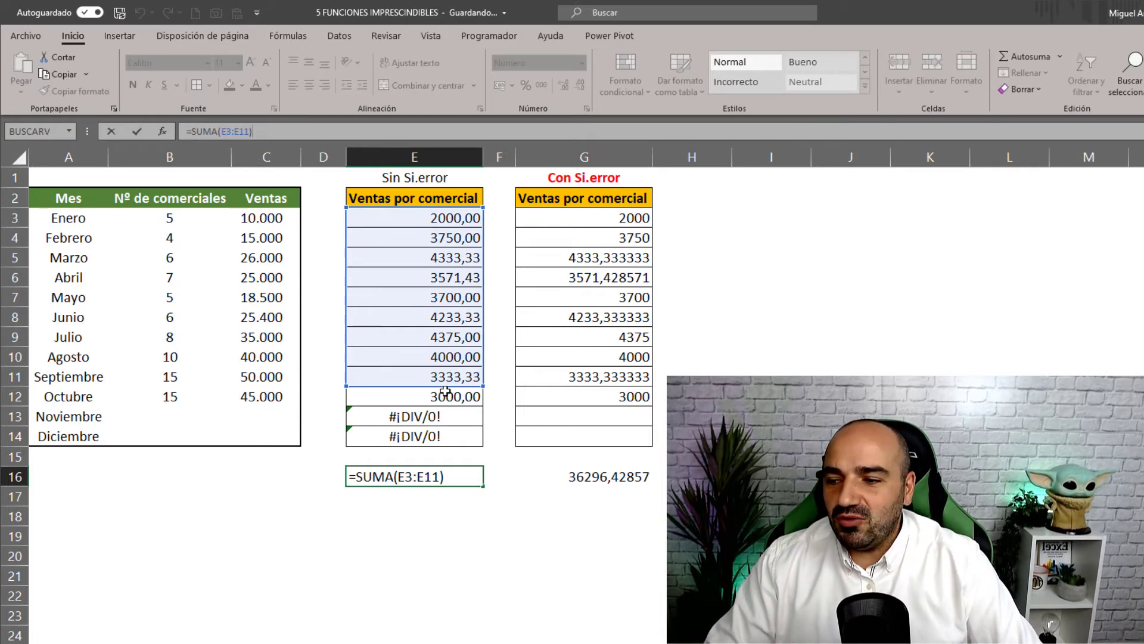
drag(484, 386, 484, 386)
key(ctrl+Return)
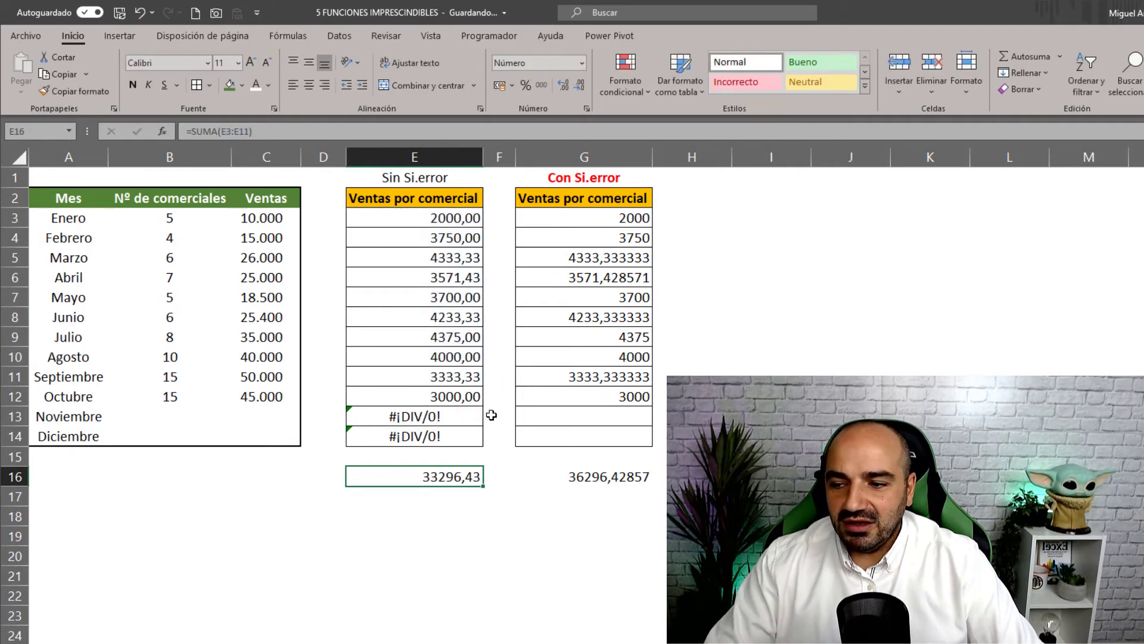
click(614, 477)
click(429, 476)
click(626, 477)
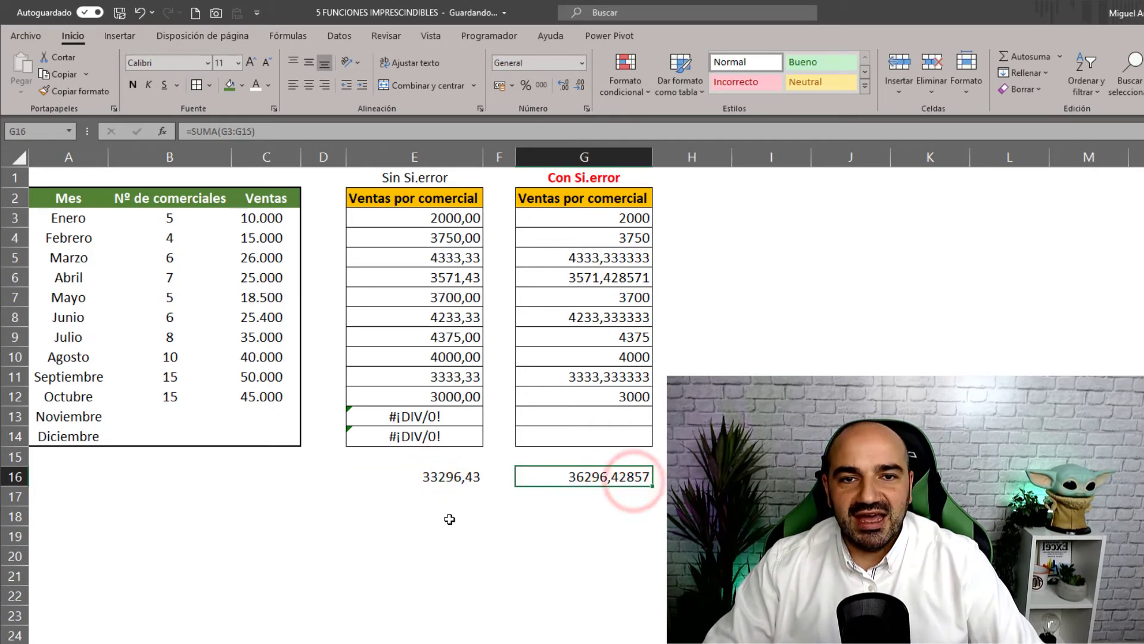
key(ctrl+Page_Down)
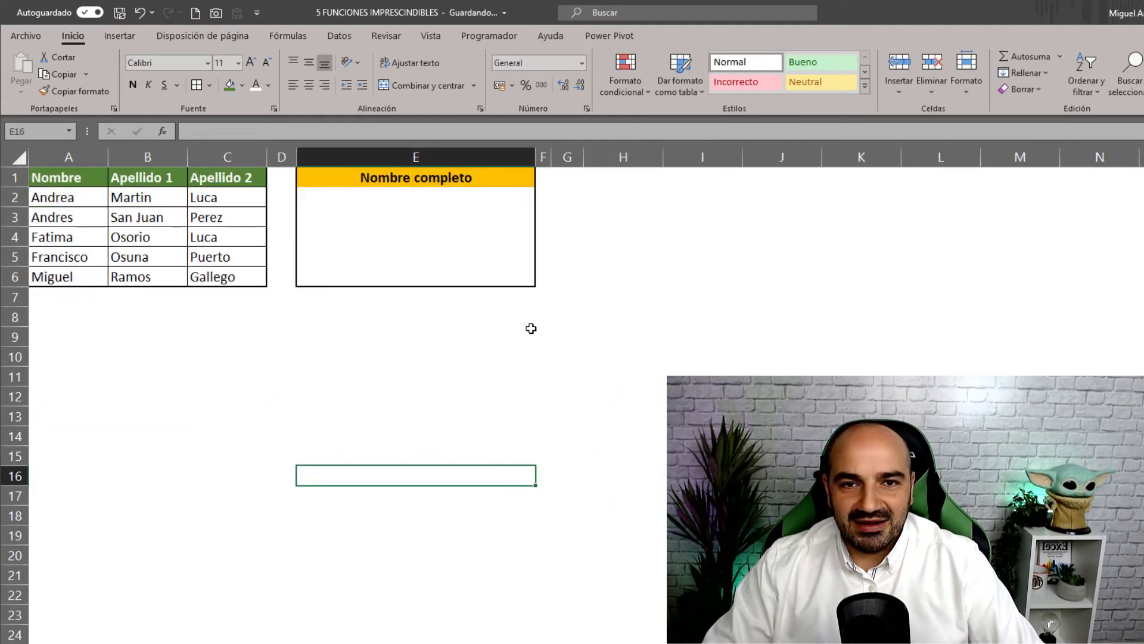
- Show the Datos ribbon, select the Nombre, Apellido 1 and Apellido 2 columns, then select E2
click(121, 39)
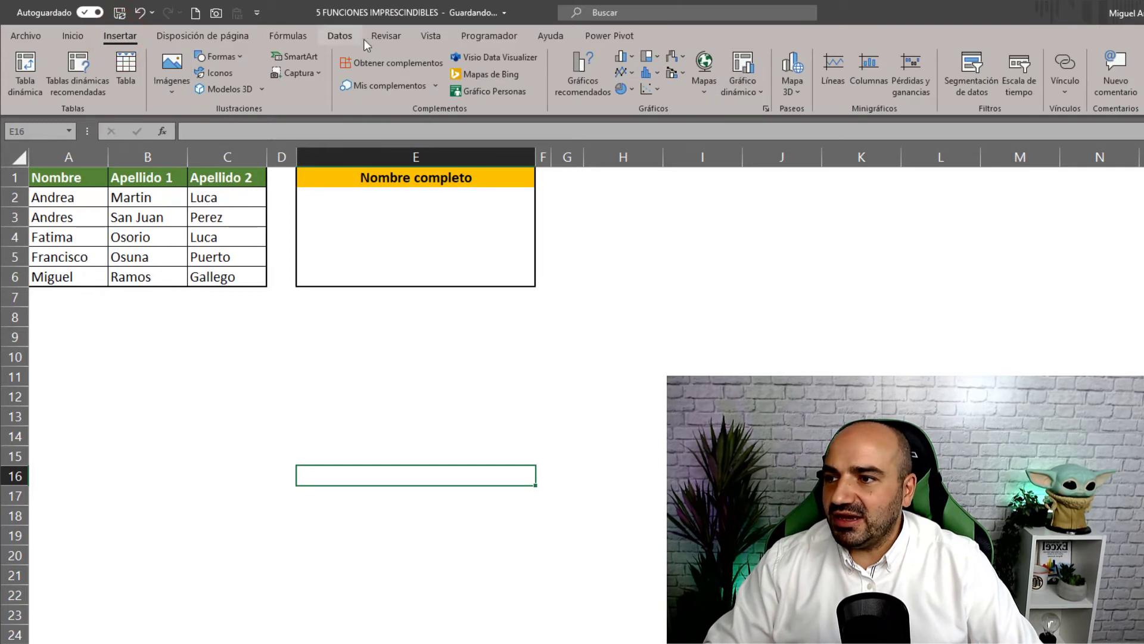
click(348, 39)
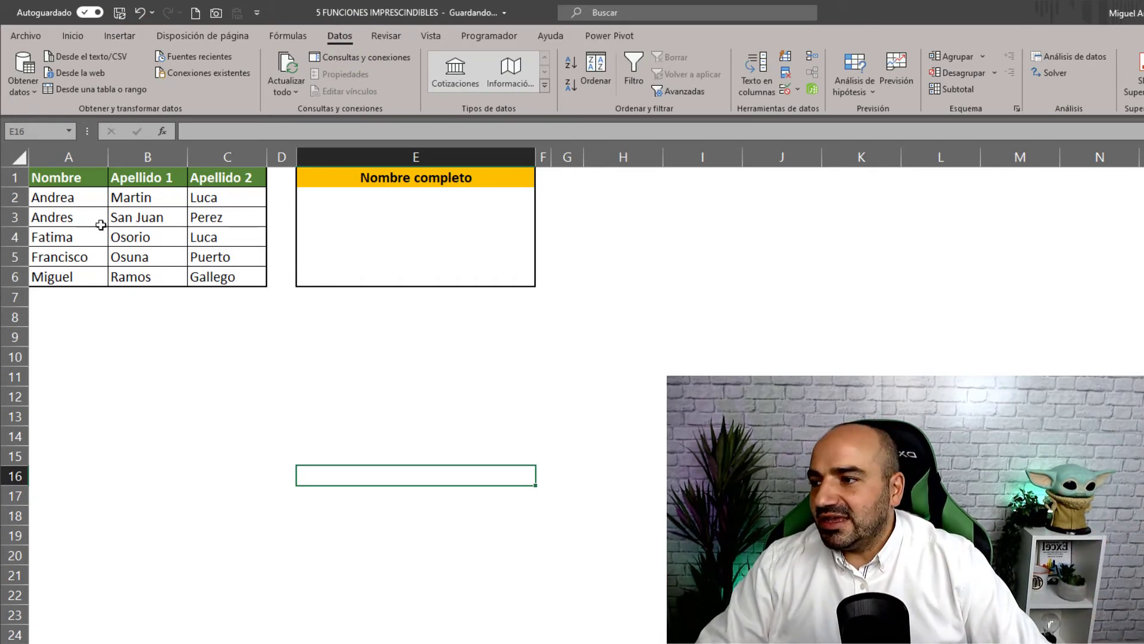
click(62, 156)
click(139, 157)
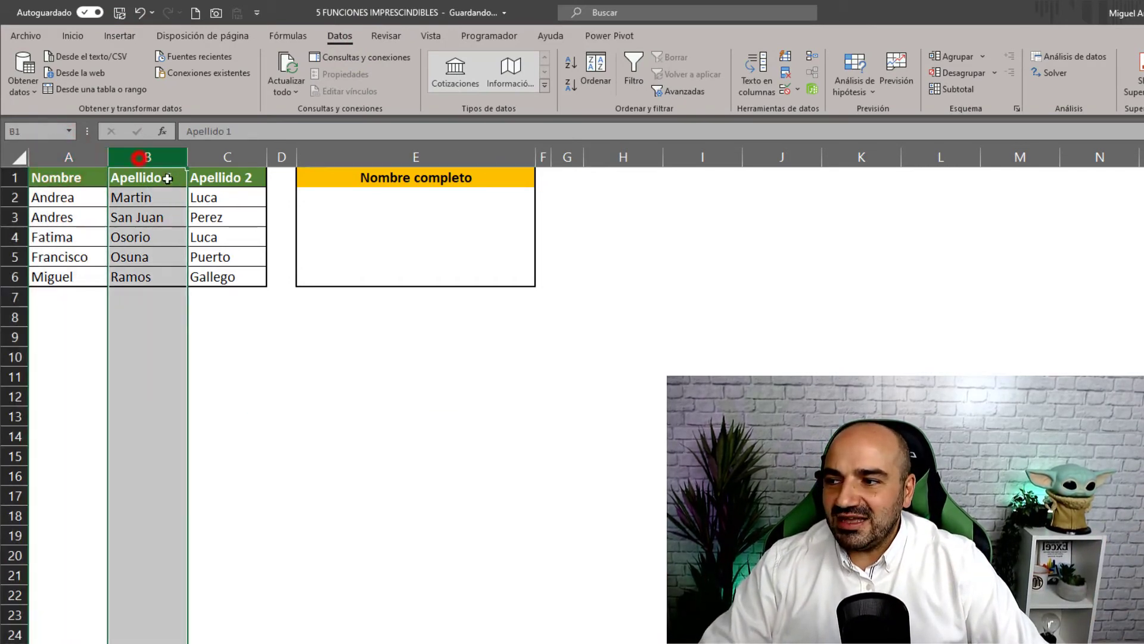
click(234, 157)
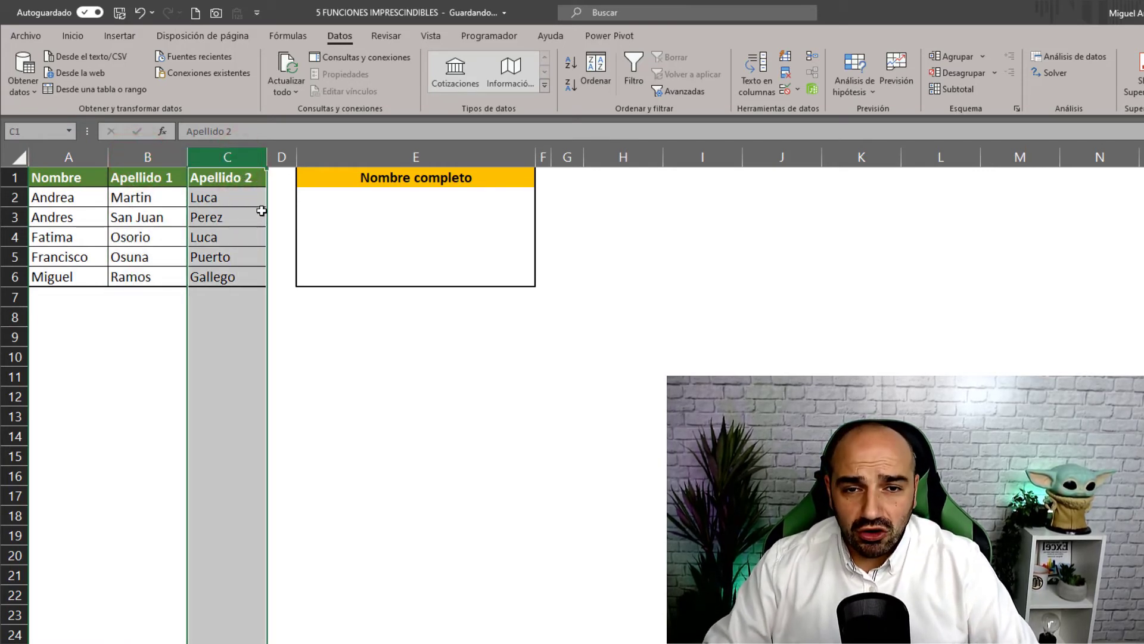
click(324, 199)
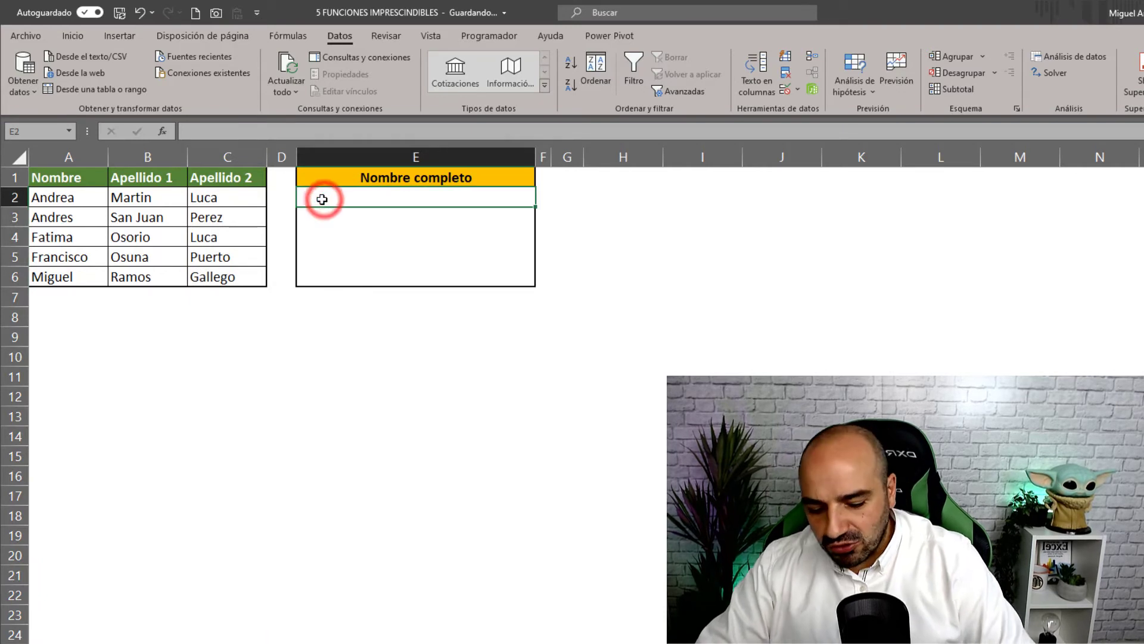
- Enter =CONCATENAR(A2;B2;C2) in E2 to join the first name and both surnames
text(=CONCA)
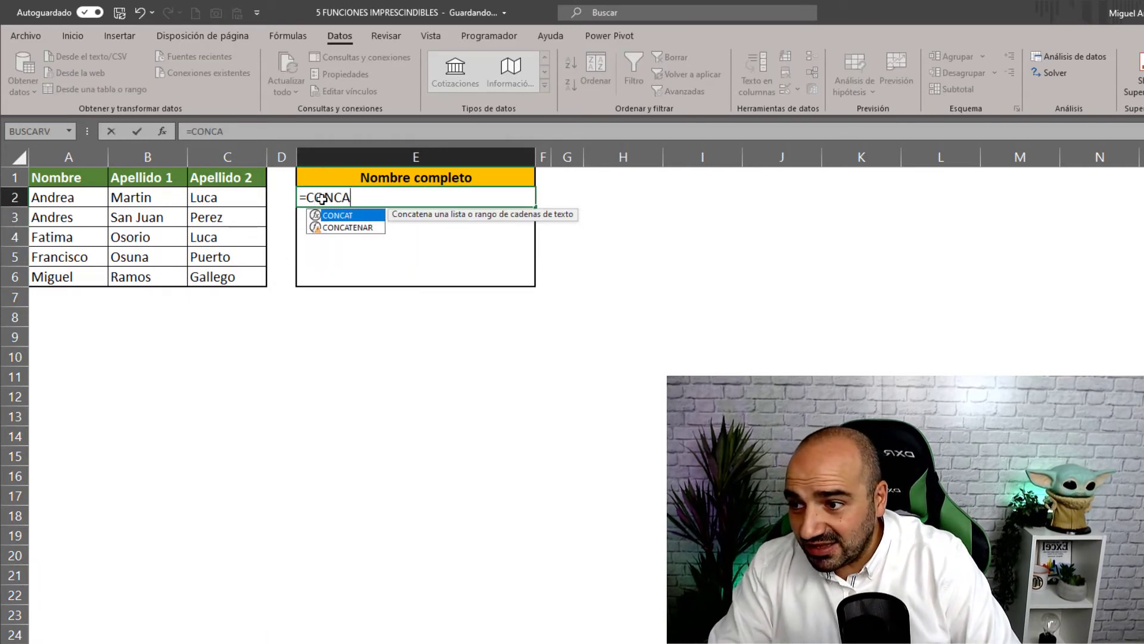
double_click(340, 227)
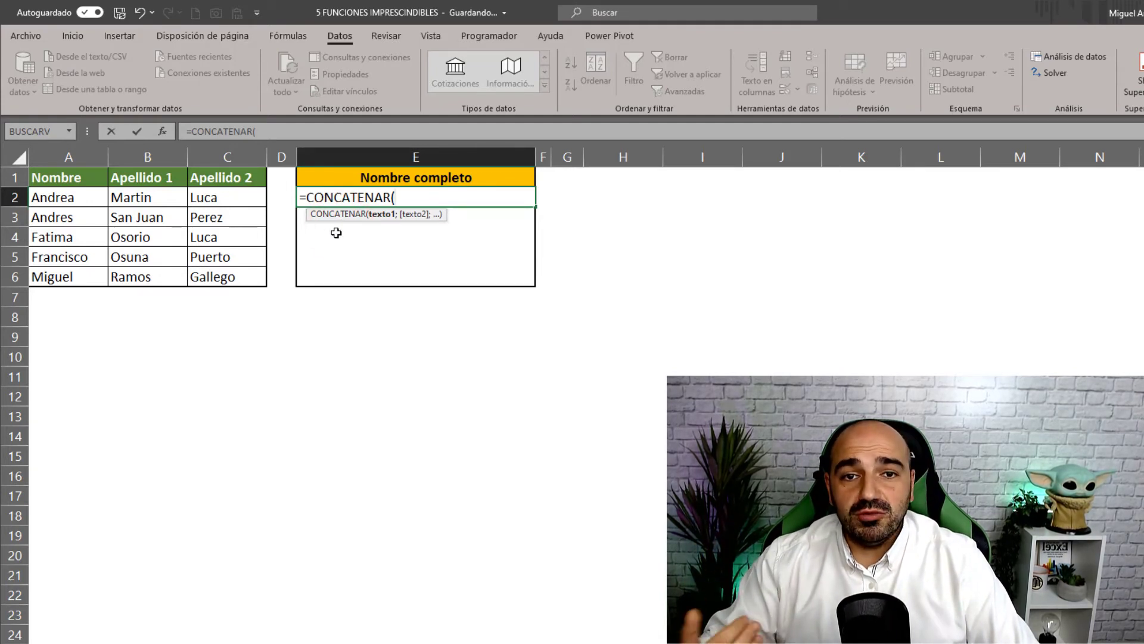
click(53, 202)
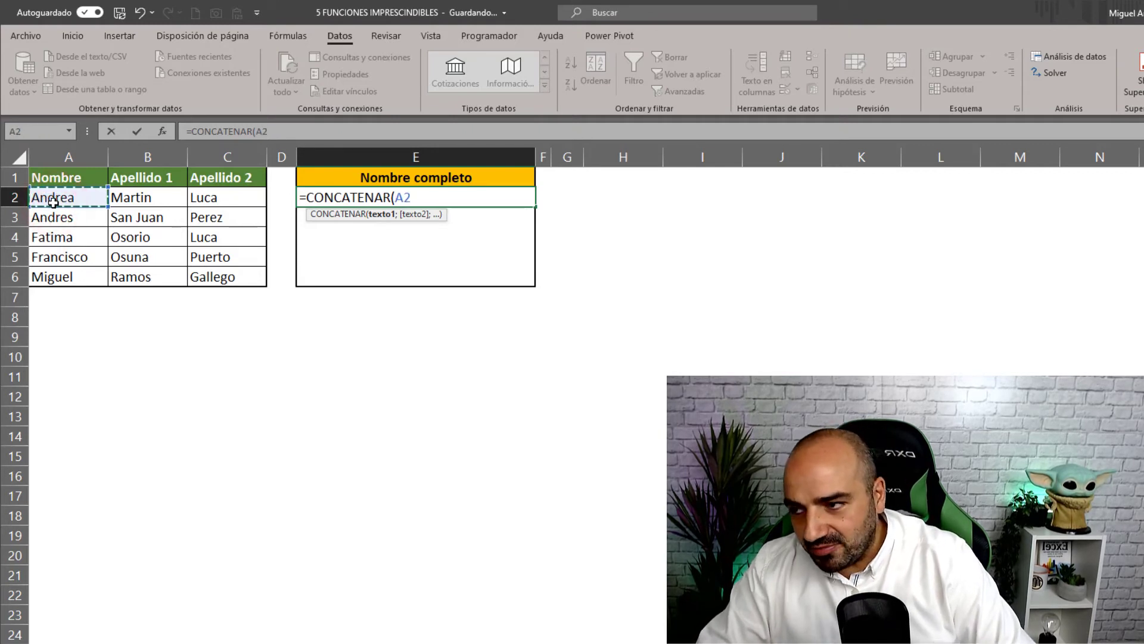
text(;)
click(115, 193)
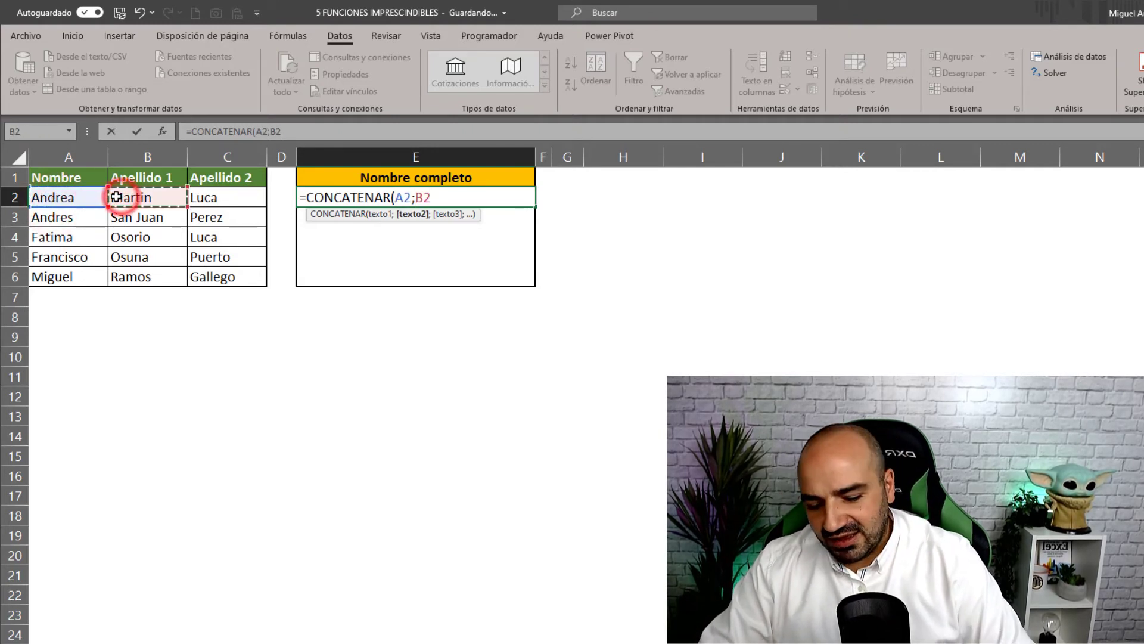
text(;)
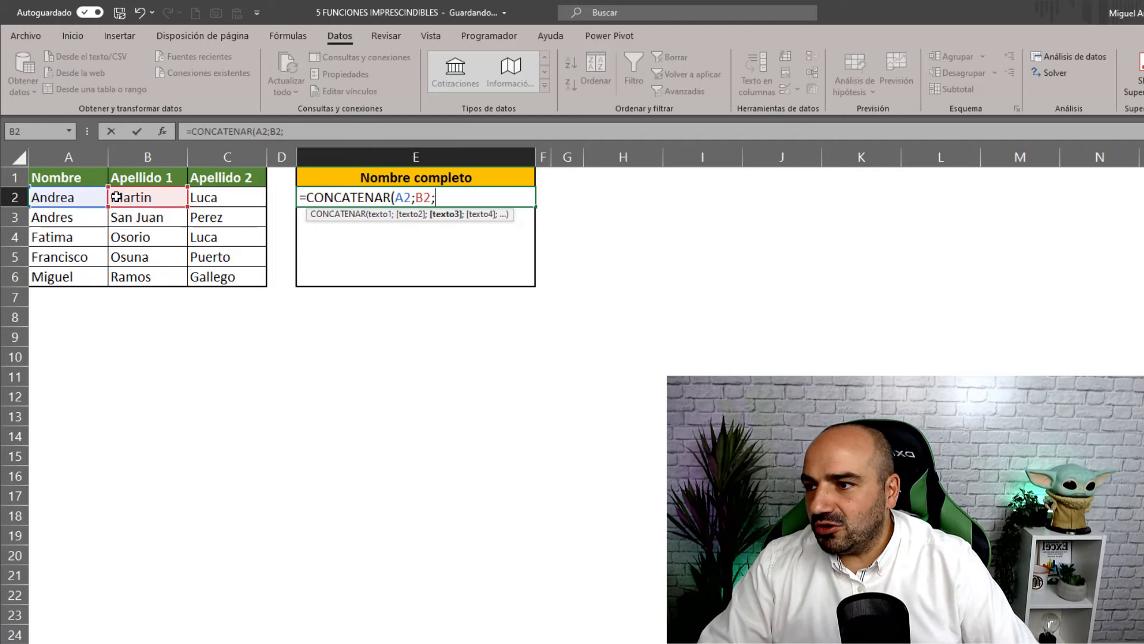
click(216, 204)
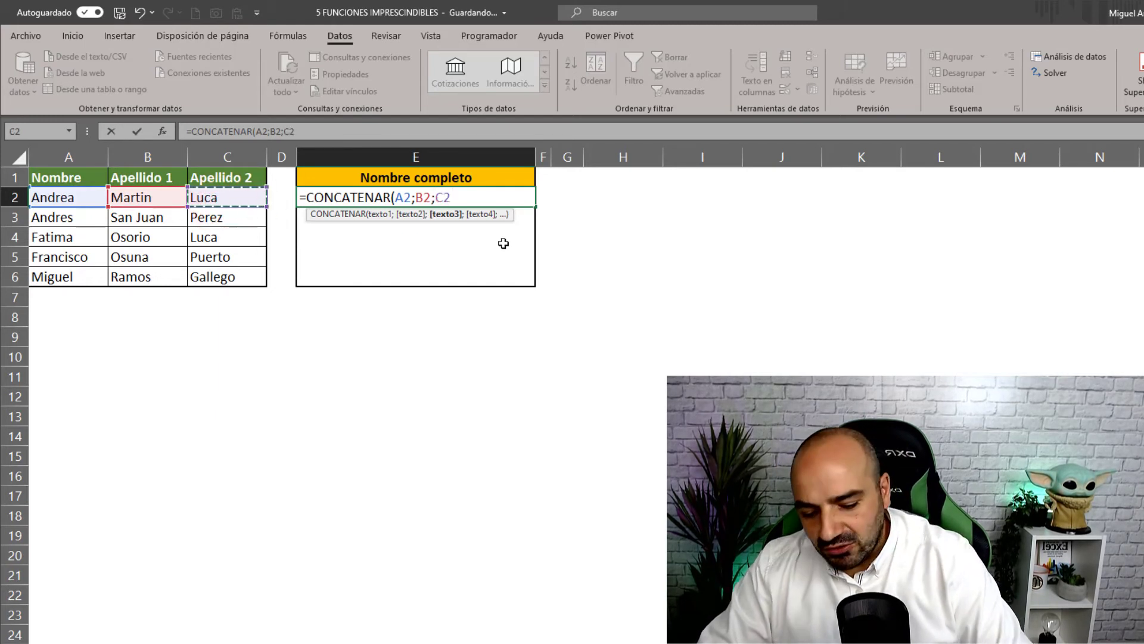
text())
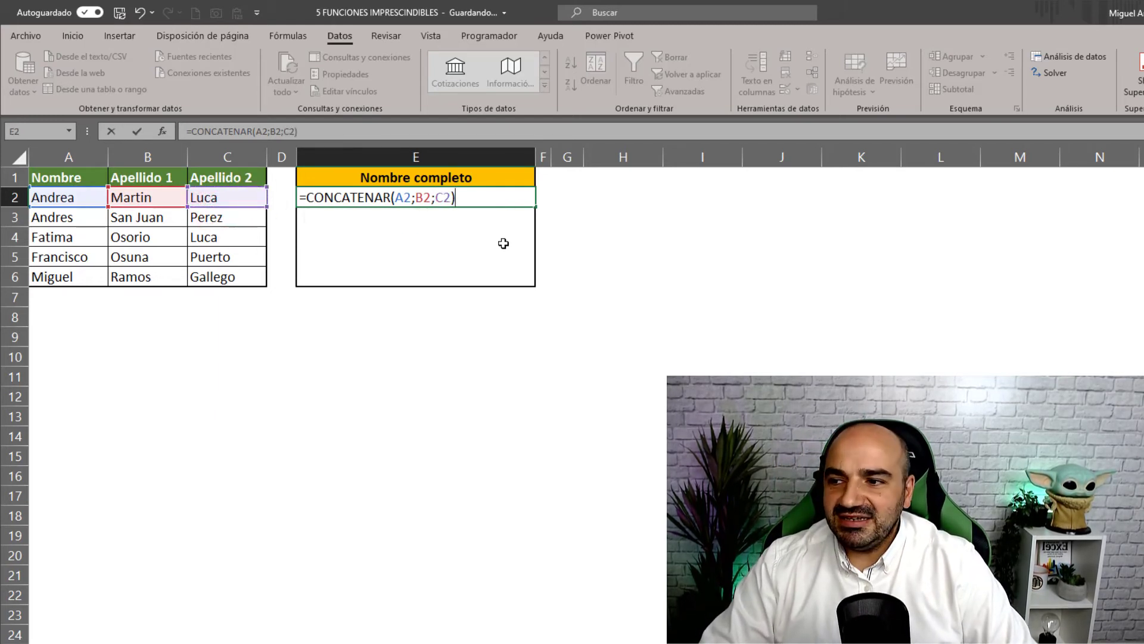
key(Return)
click(407, 202)
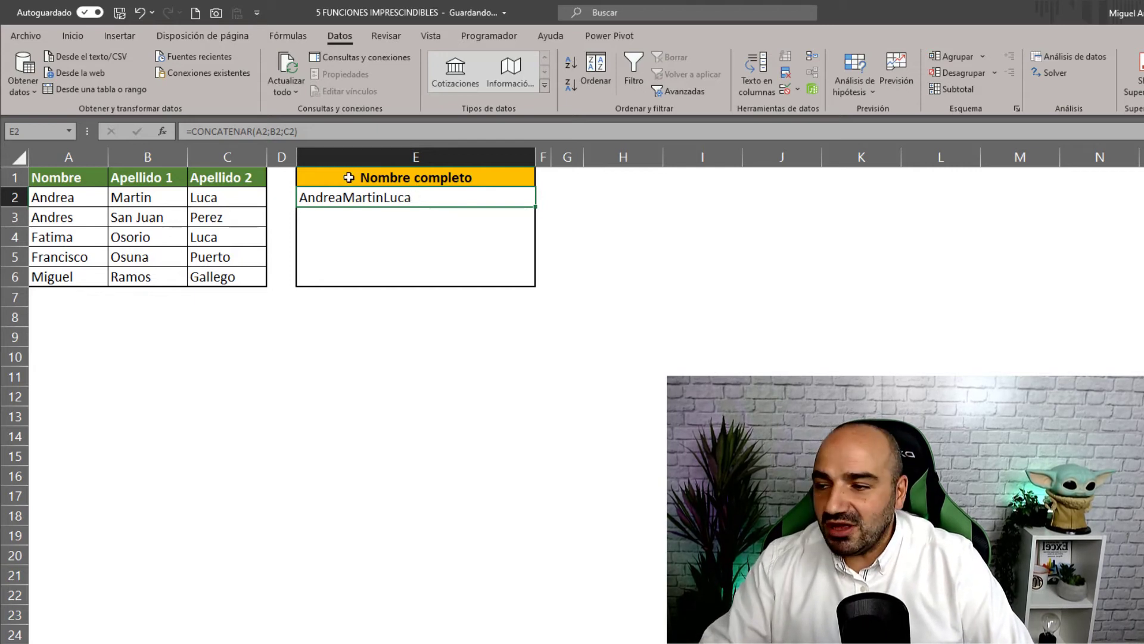
- Add spaces to the E2 formula: =CONCATENAR(A2;" ";B2;" ";C2)
click(269, 131)
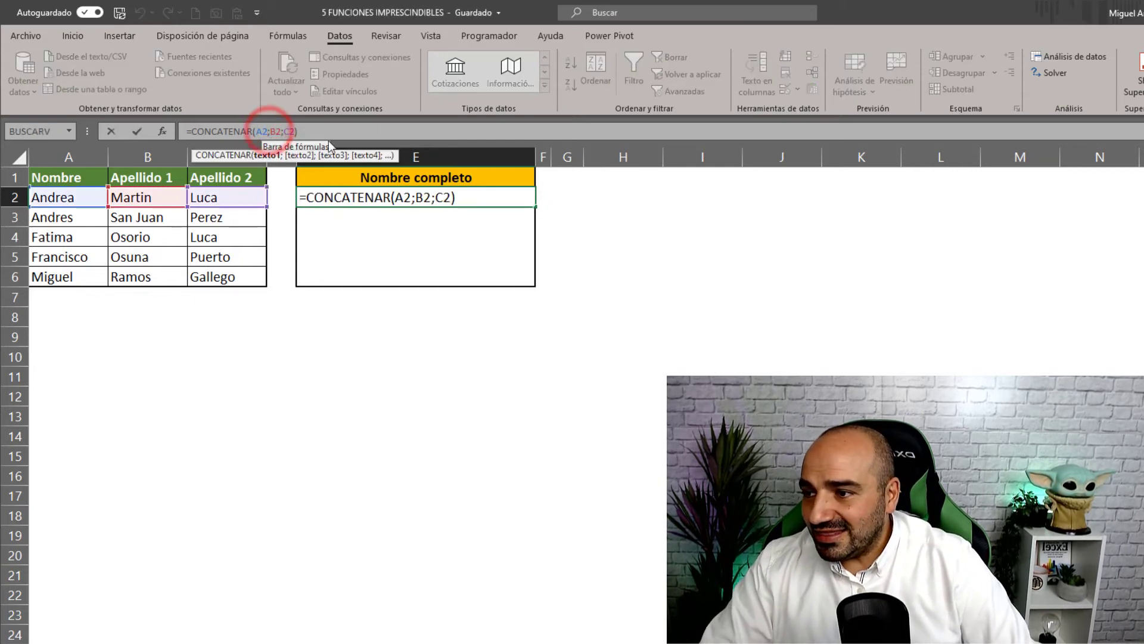
text(;" )
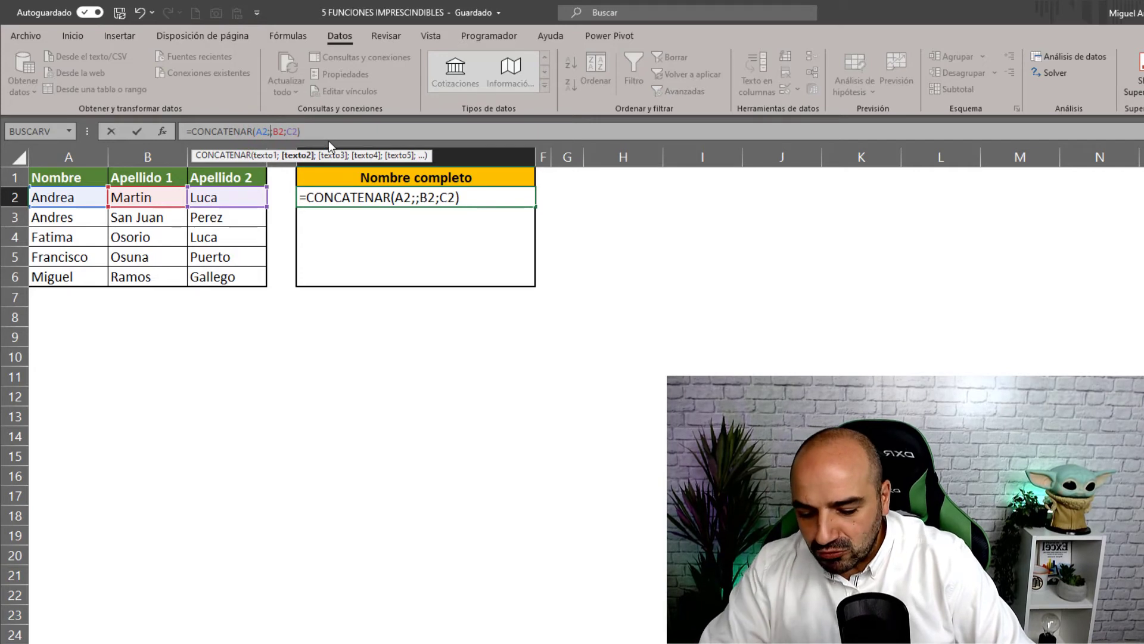
text(")
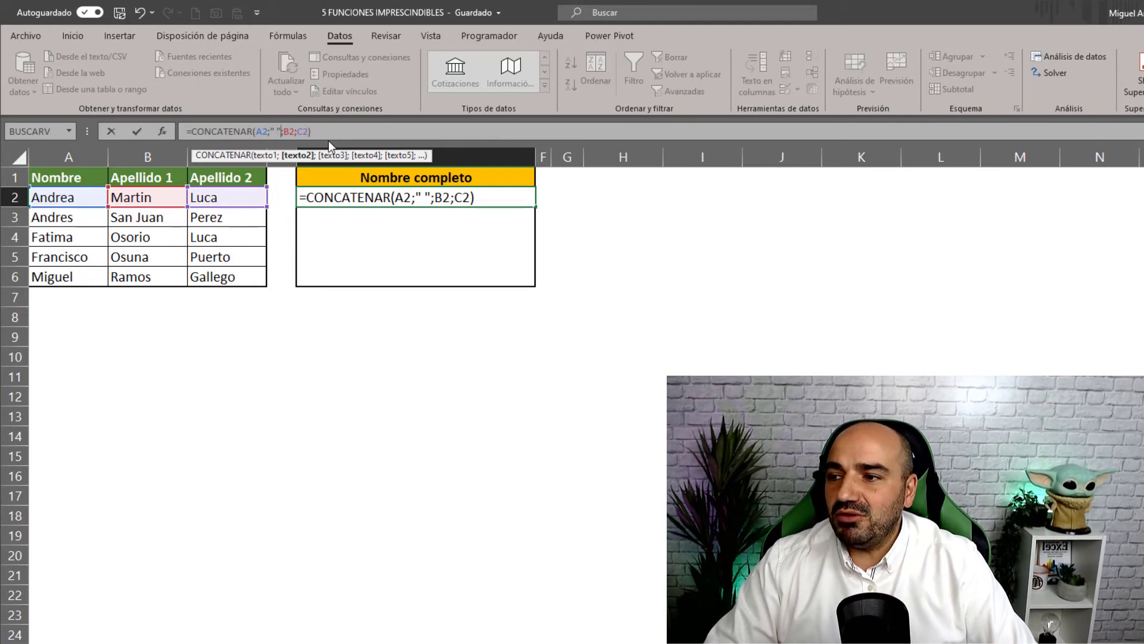
click(295, 131)
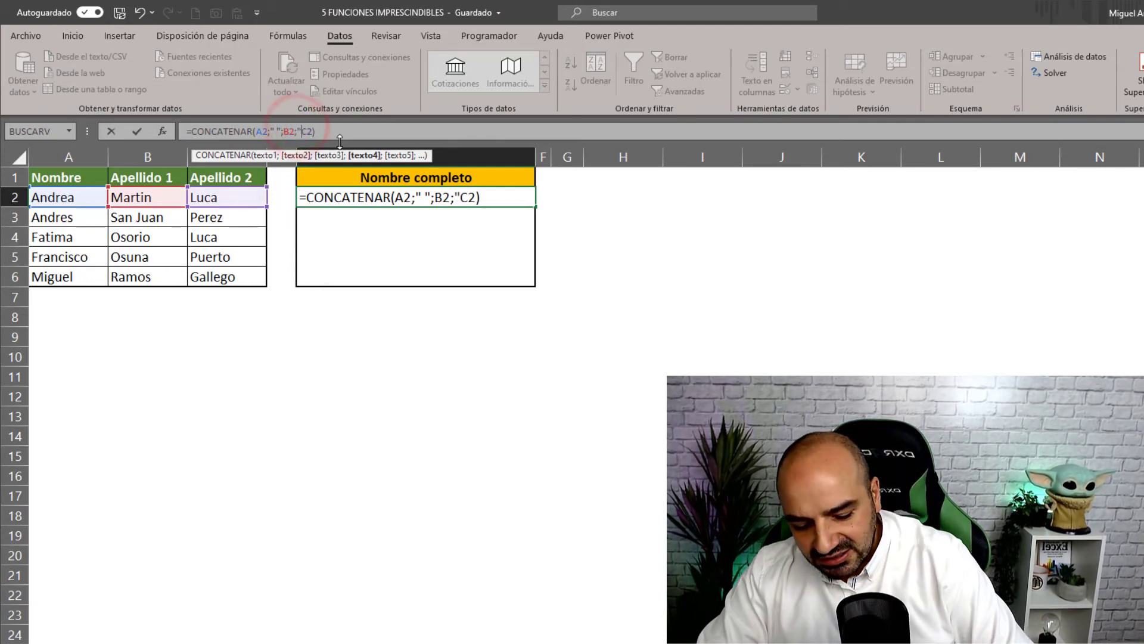
text(" ")
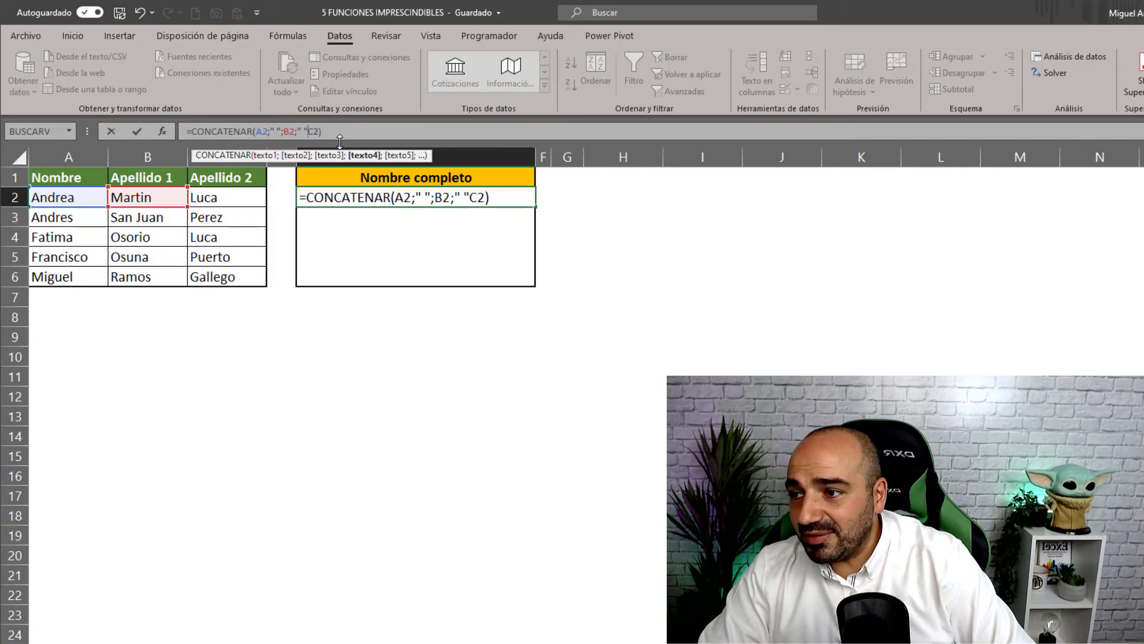
text(;)
key(Return)
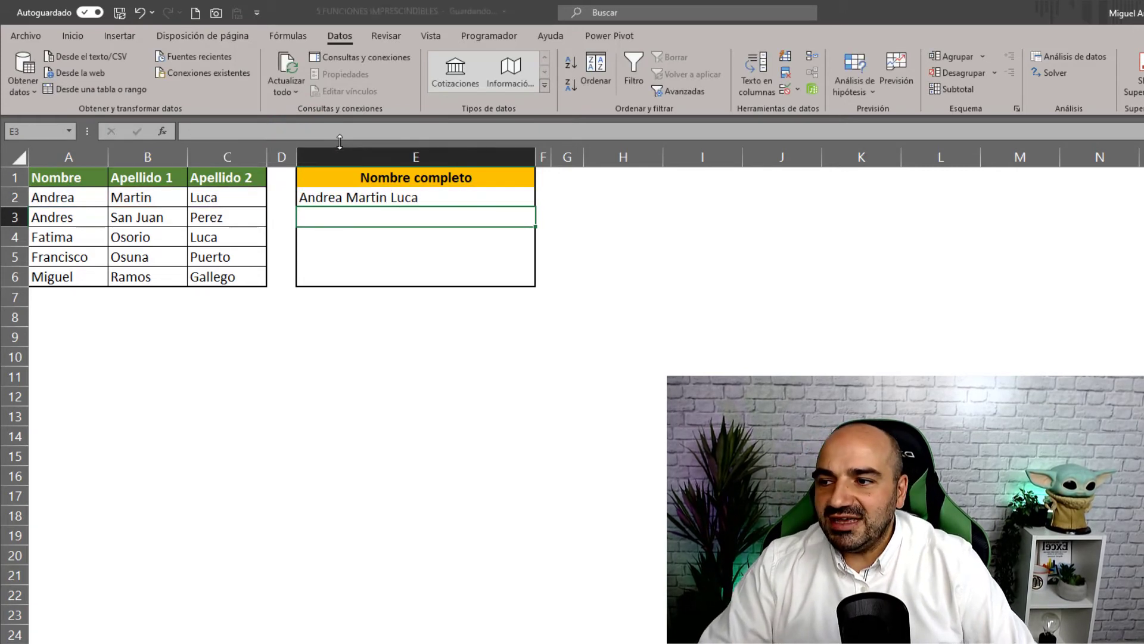
- Fill the full-name formula down from E2 to E6
click(439, 199)
double_click(538, 208)
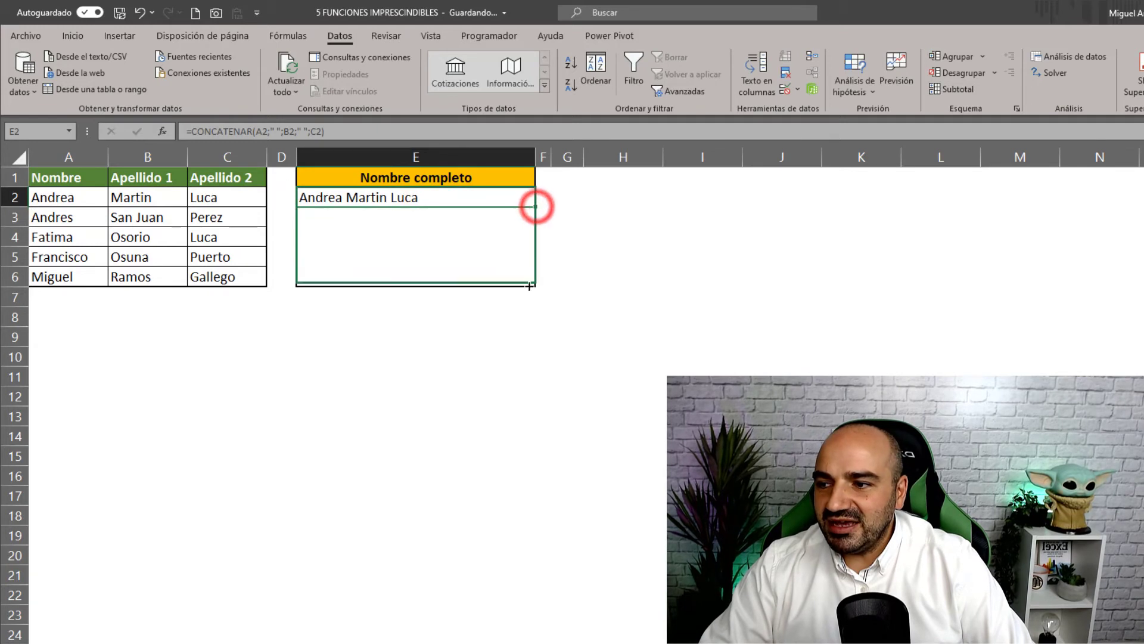
click(408, 200)
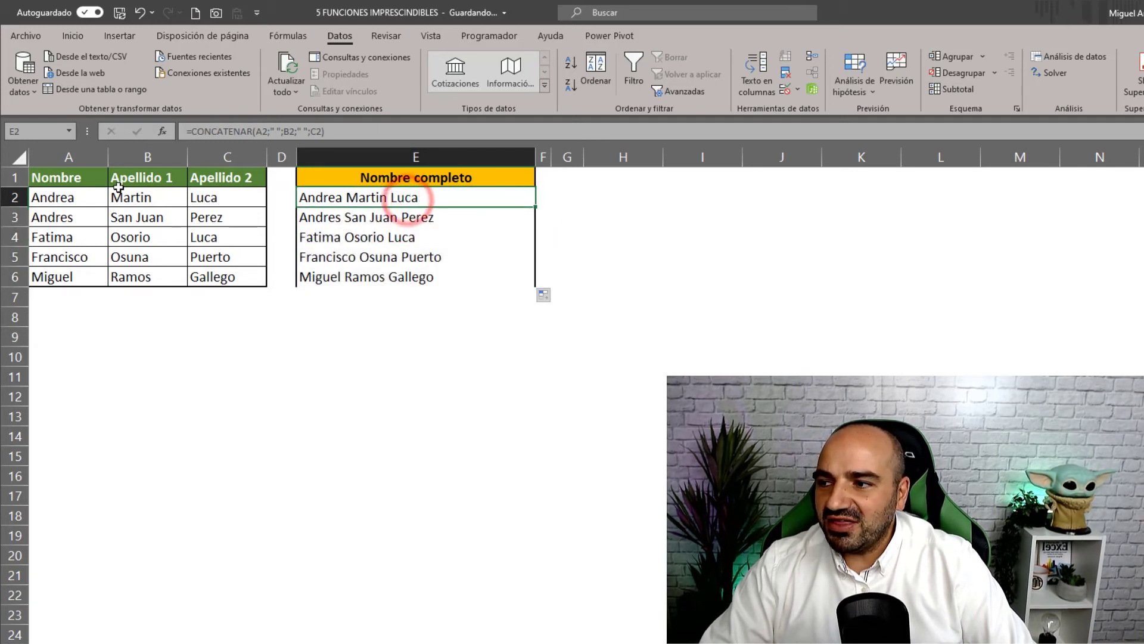
drag(69, 197, 199, 197)
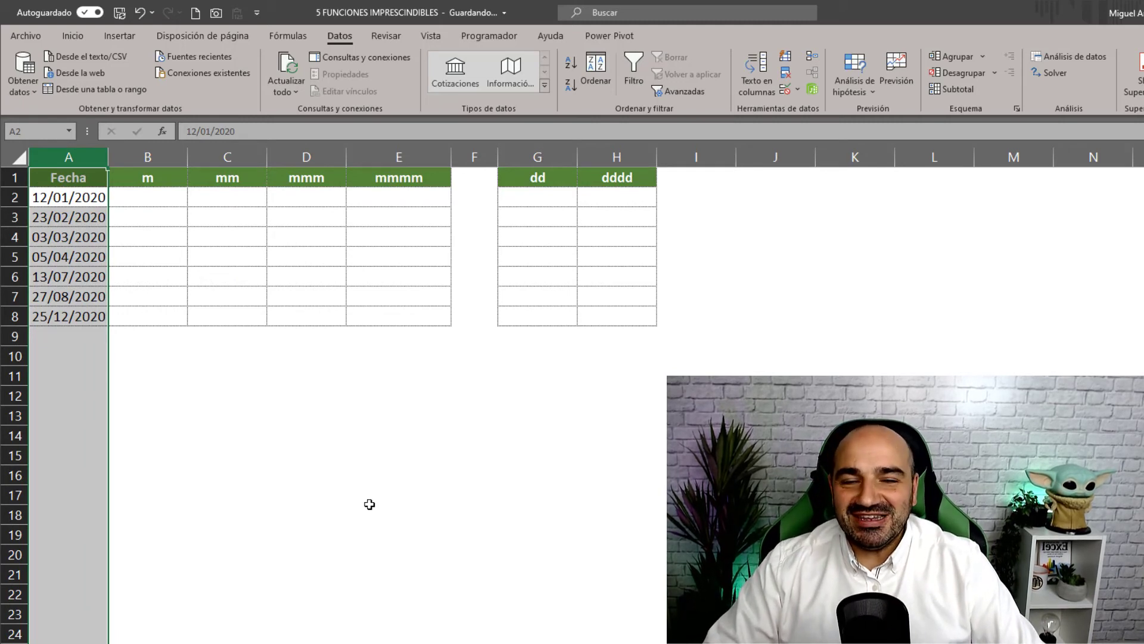
- Enter =TEXTO(A2;"M") in B2 to show the month number 1
click(364, 459)
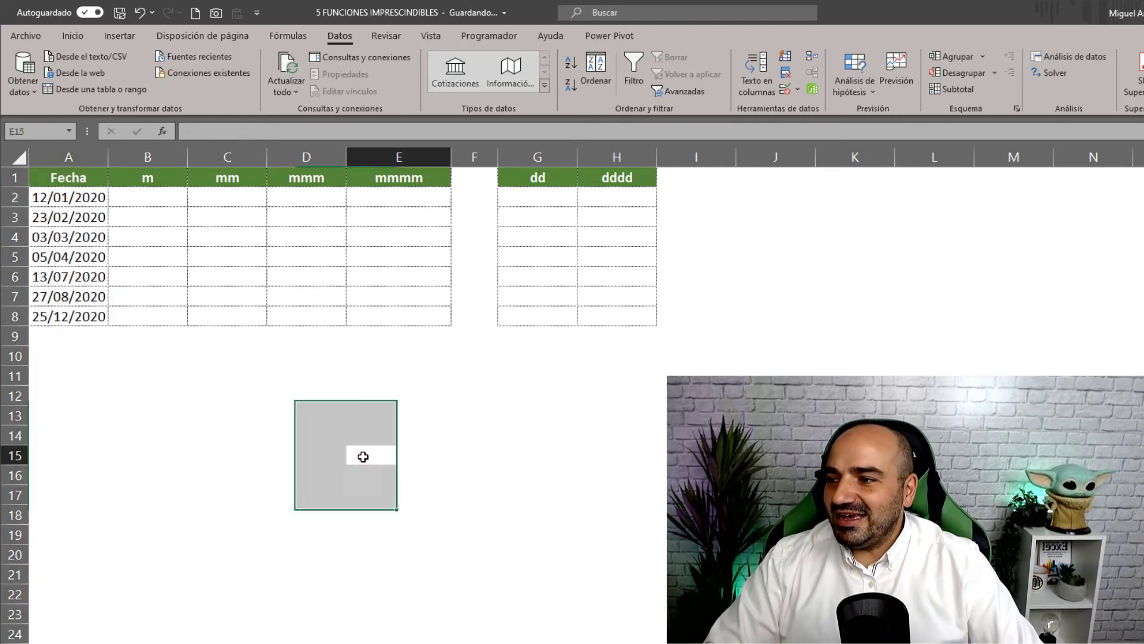
drag(84, 199, 77, 297)
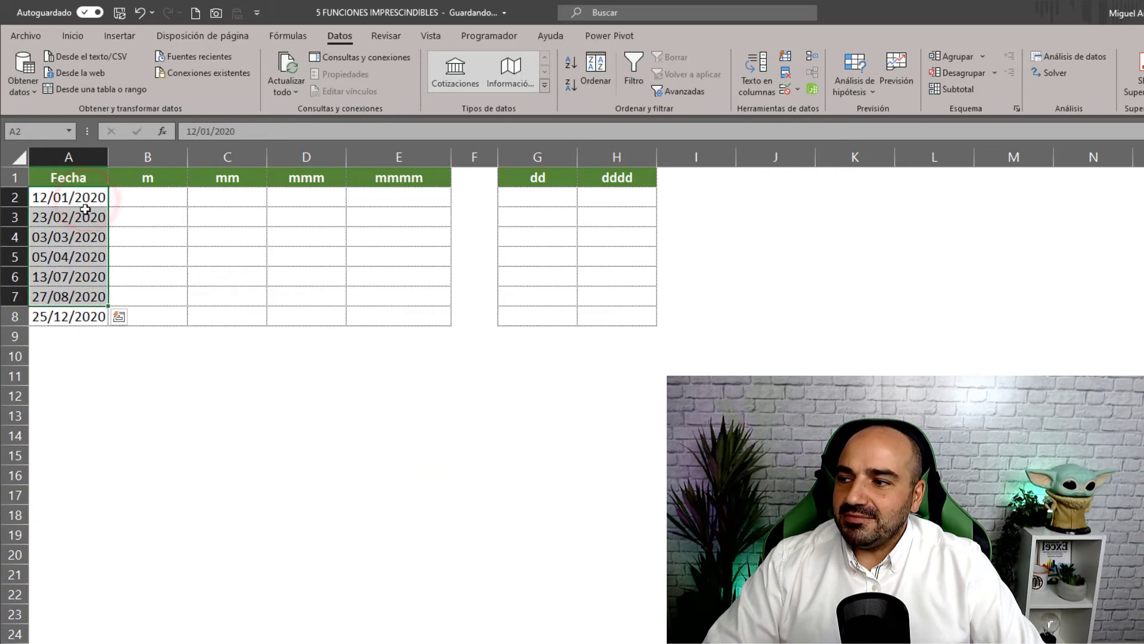
click(85, 210)
click(90, 200)
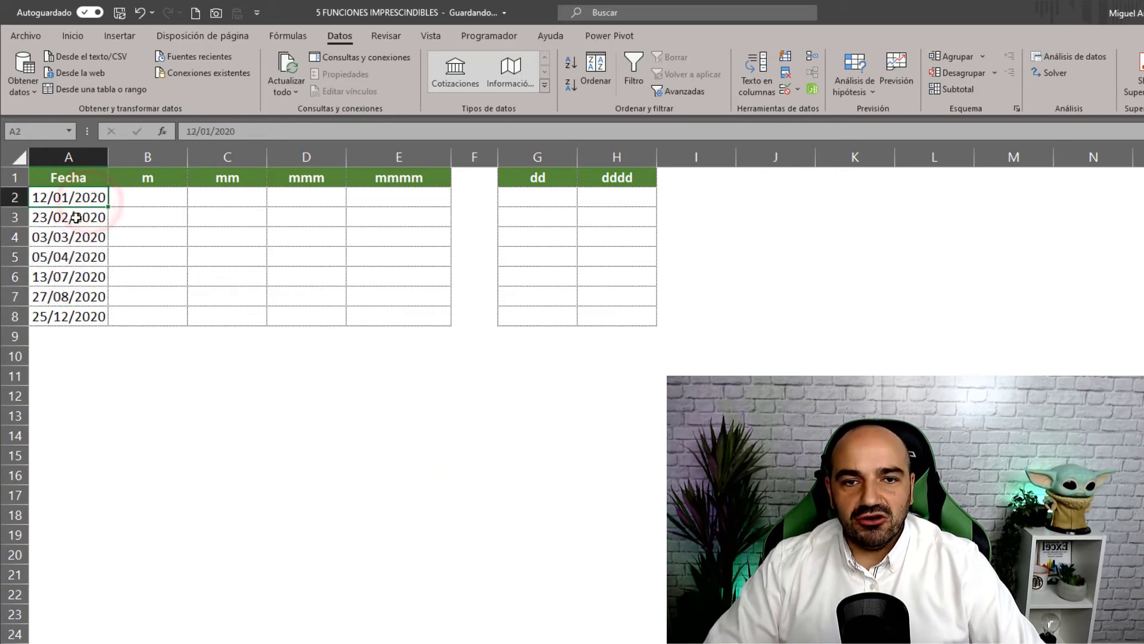
click(172, 196)
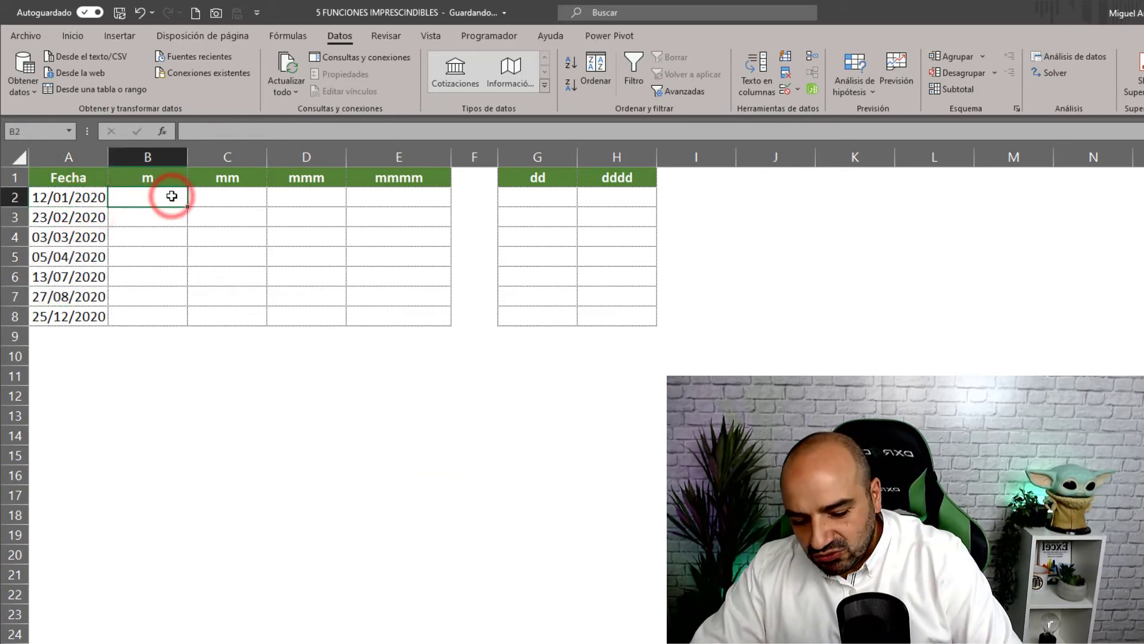
text(=TEXTO)
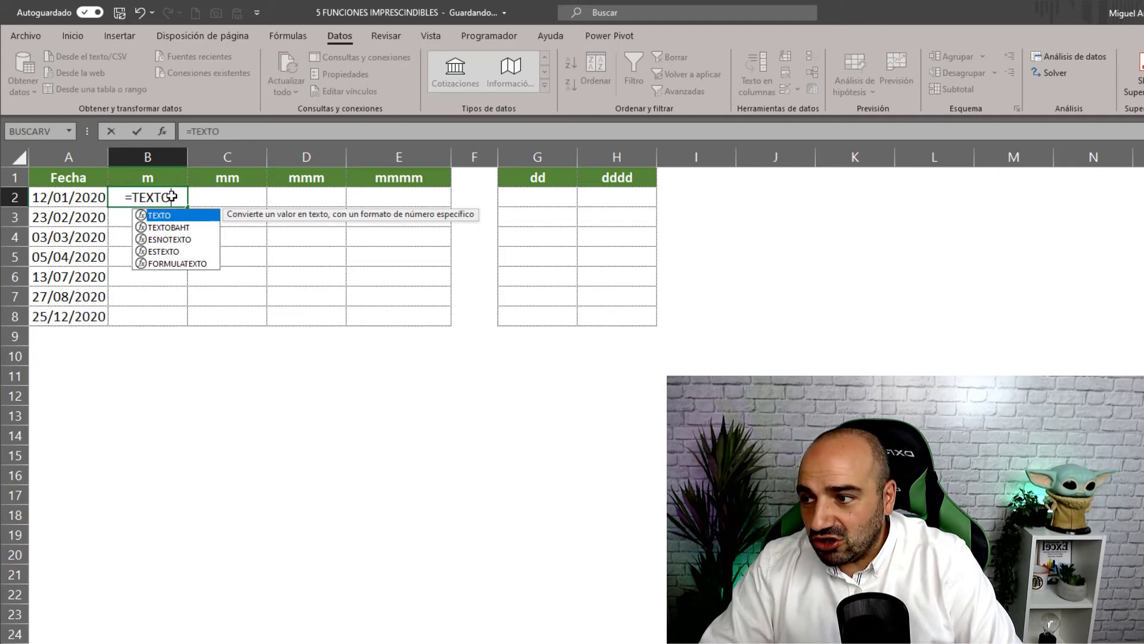
text(()
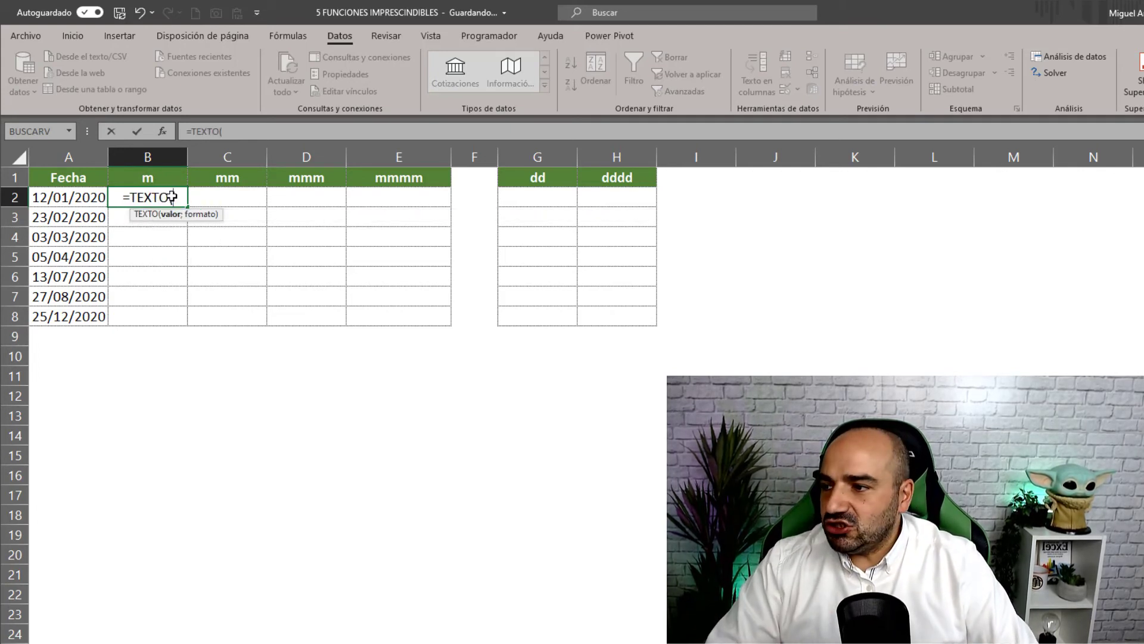
click(67, 201)
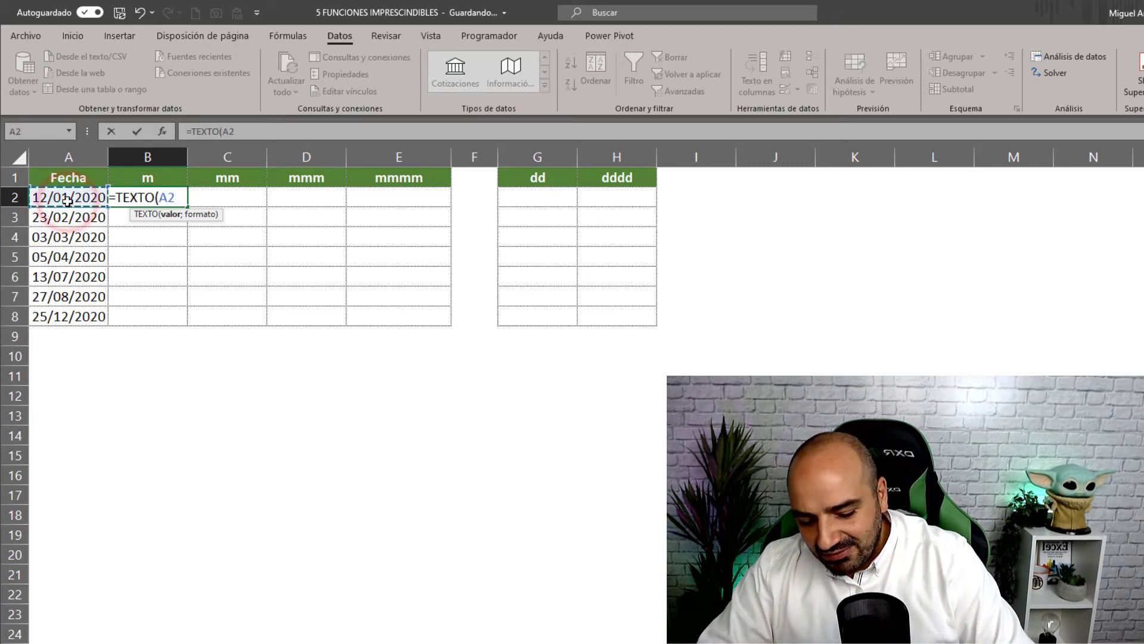
text(;")
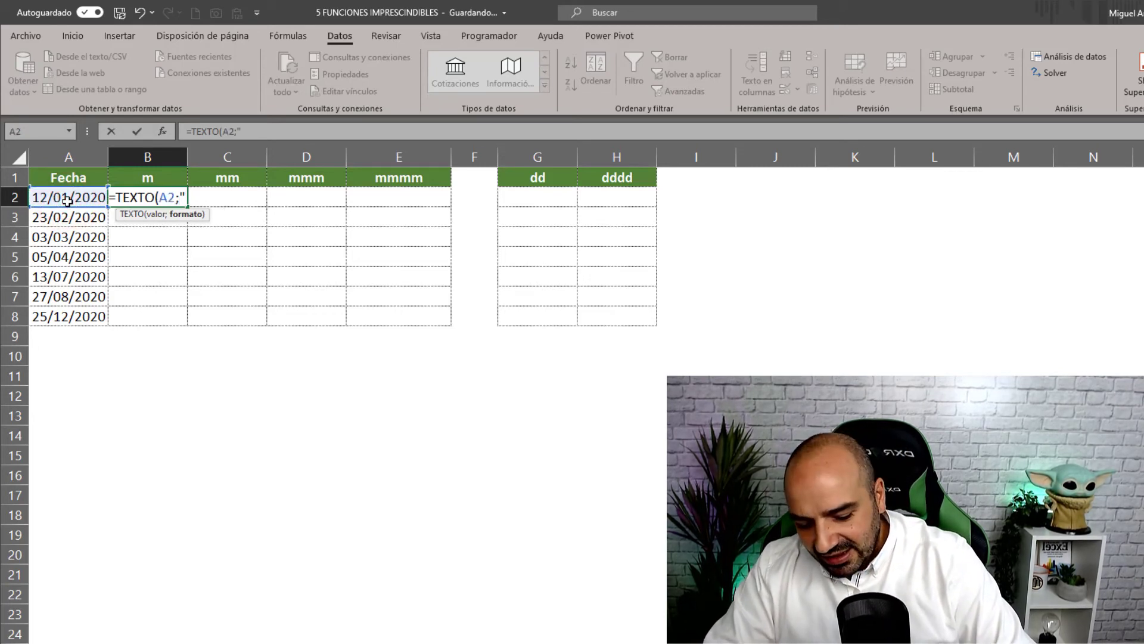
text(M)
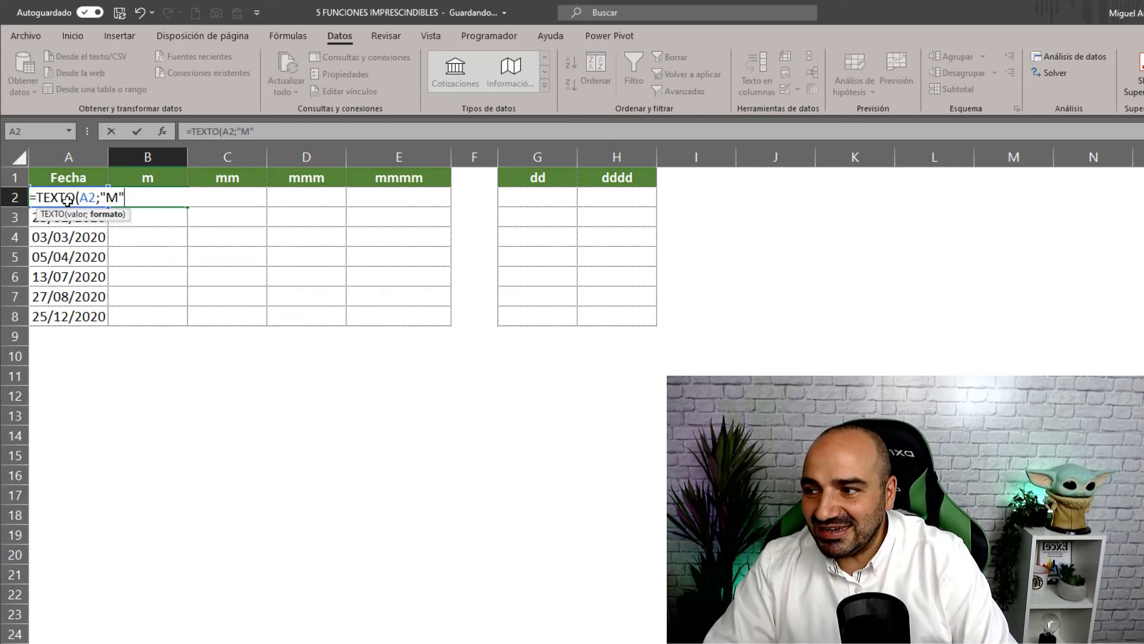
text())
key(Return)
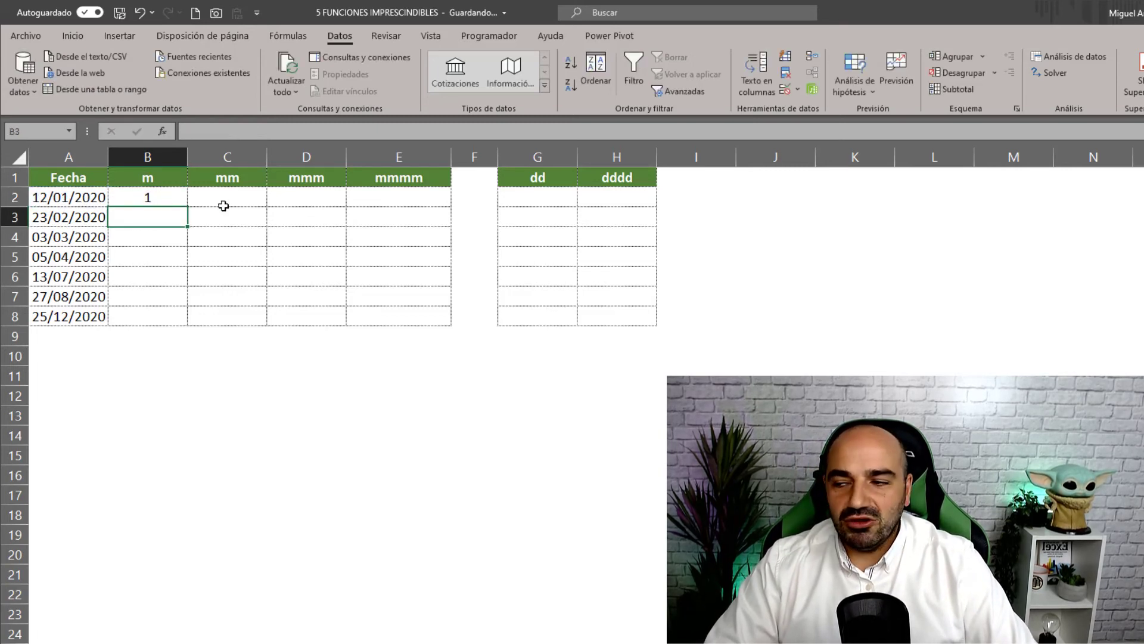
- Enter =TEXTO(A2;"MM") in C2 to show the two-digit month 01
click(249, 202)
text(=)
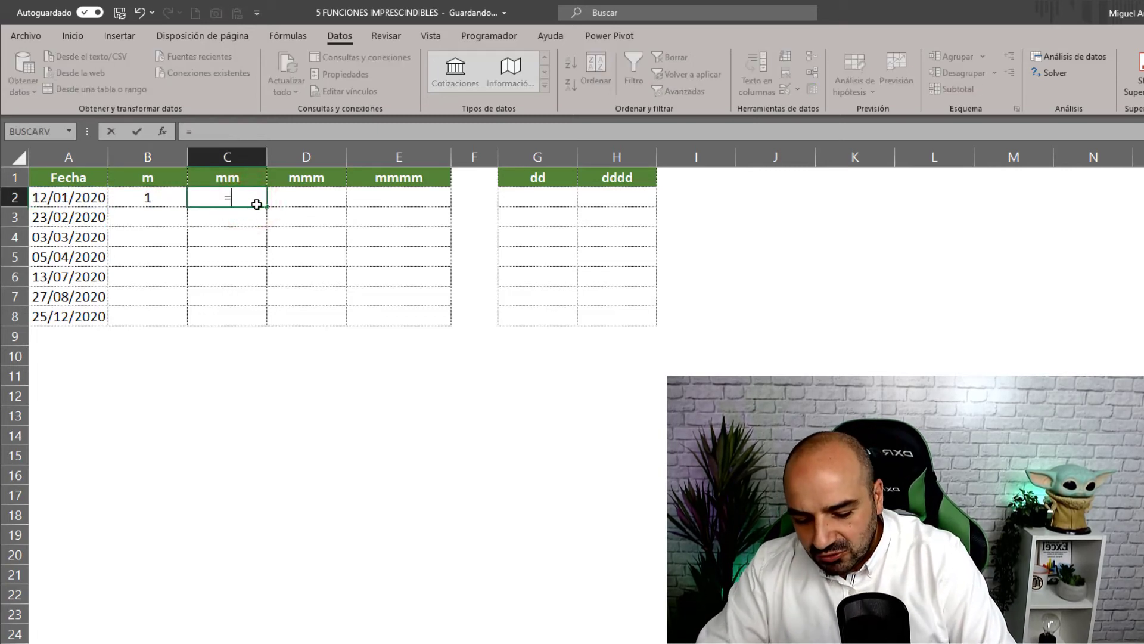
text(TEXTO()
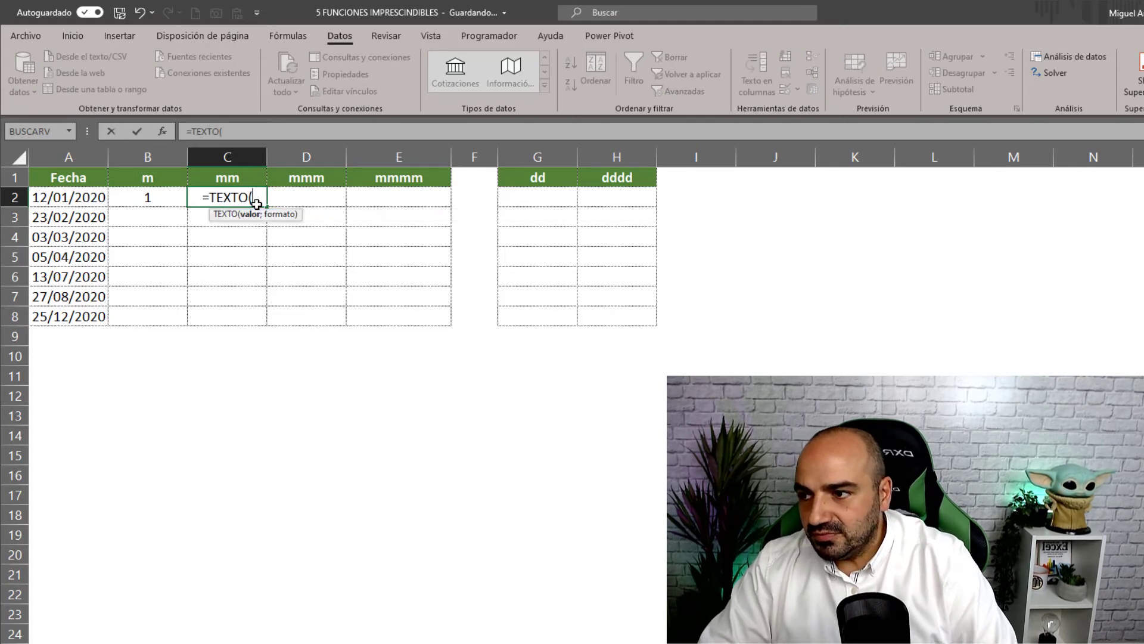
click(88, 196)
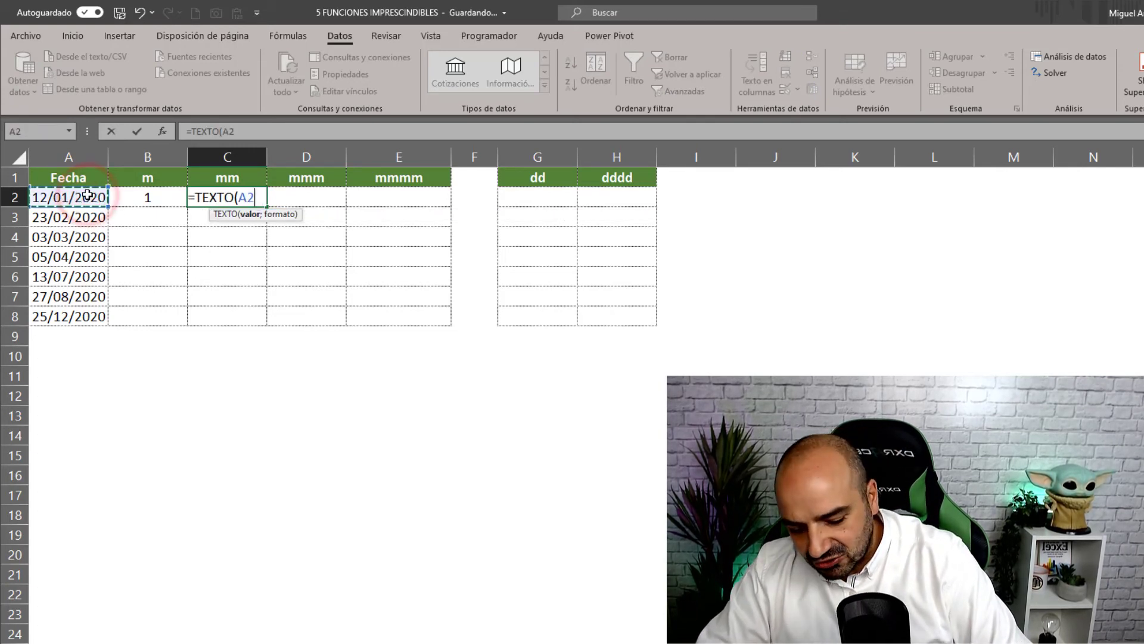
text(;"MM)
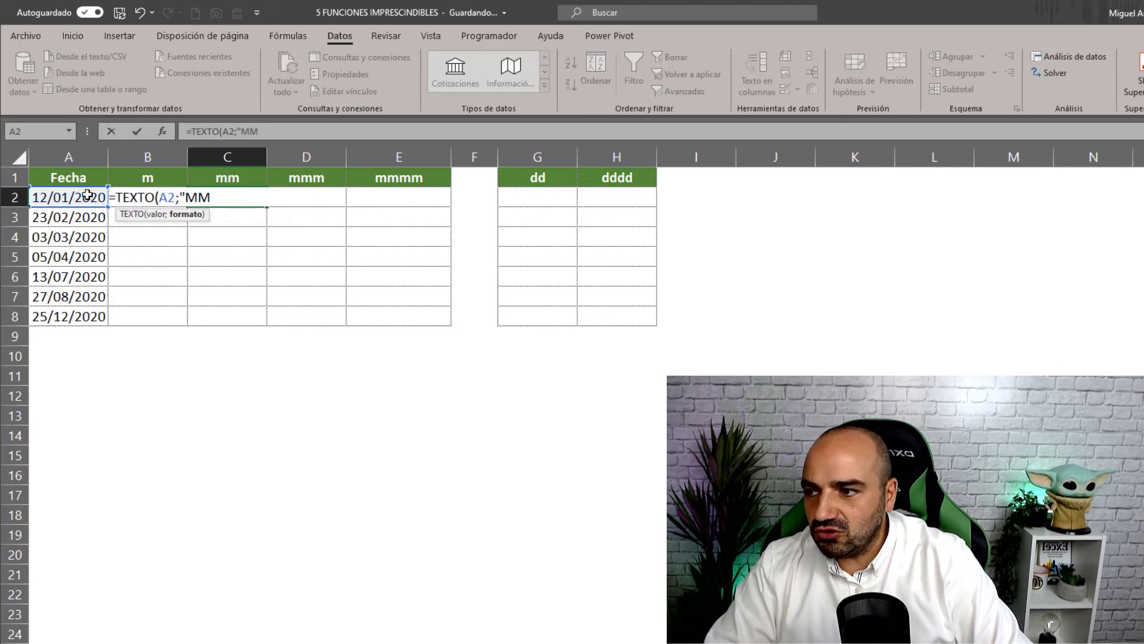
text("))
key(Return)
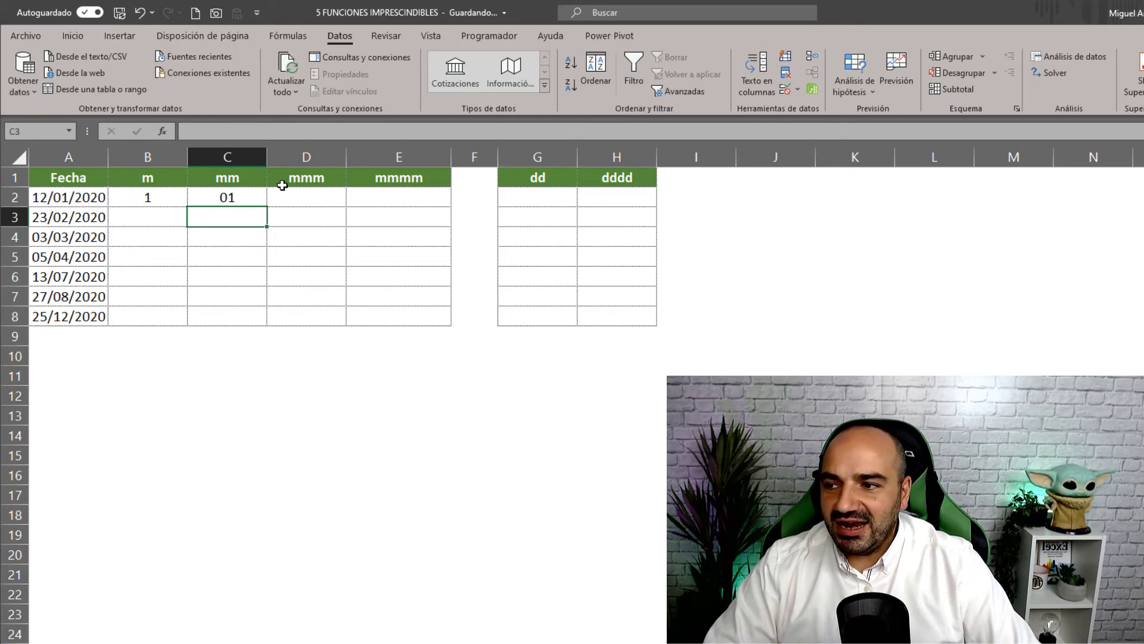
- Enter =TEXTO(A2;"mmm") in D2 and fill it down to D8
click(289, 196)
text(=te)
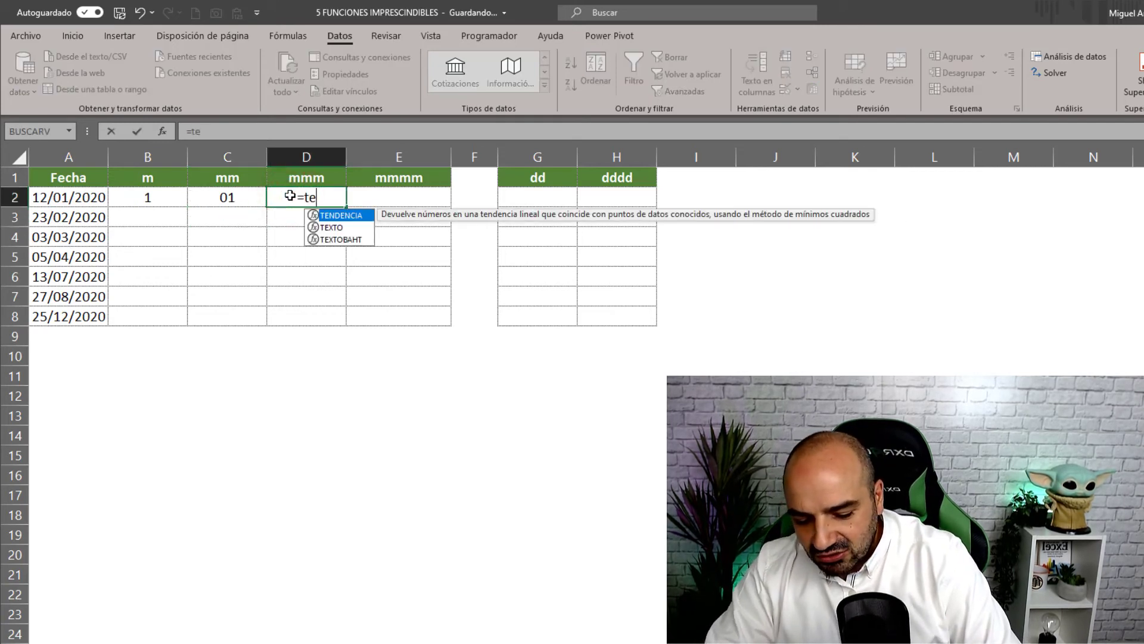
text(xto()
click(72, 191)
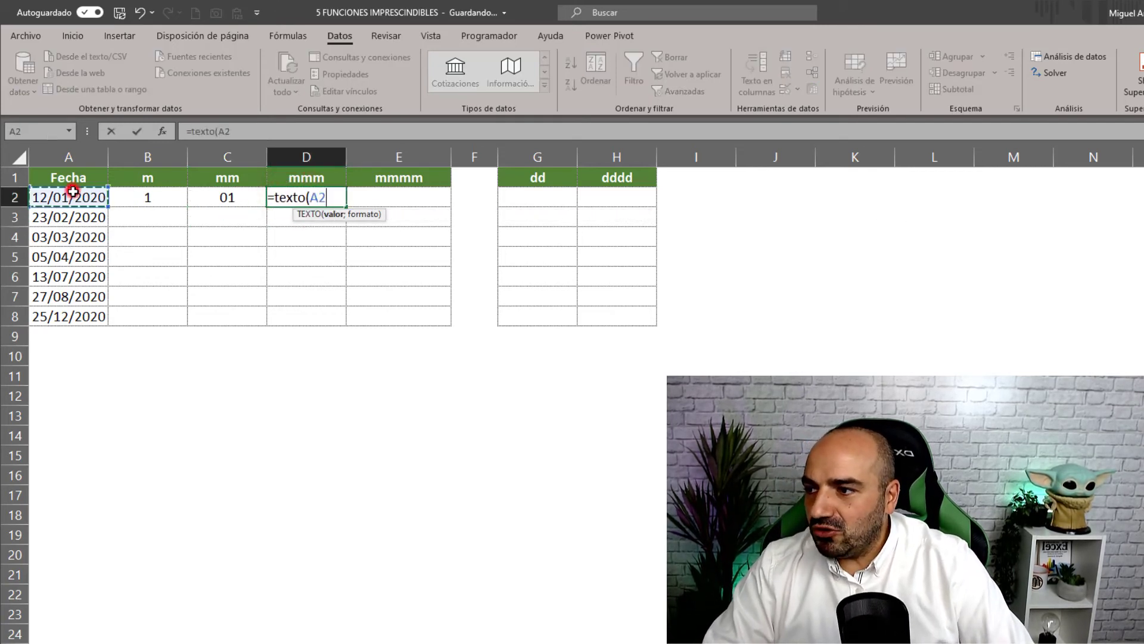
text(;)
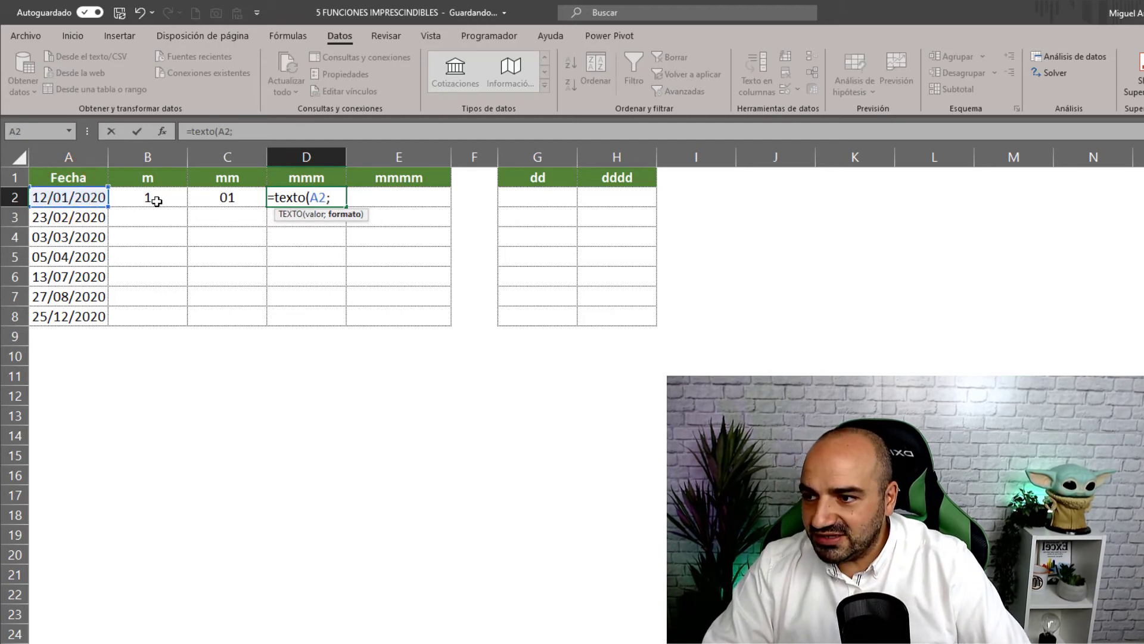
text("mm)
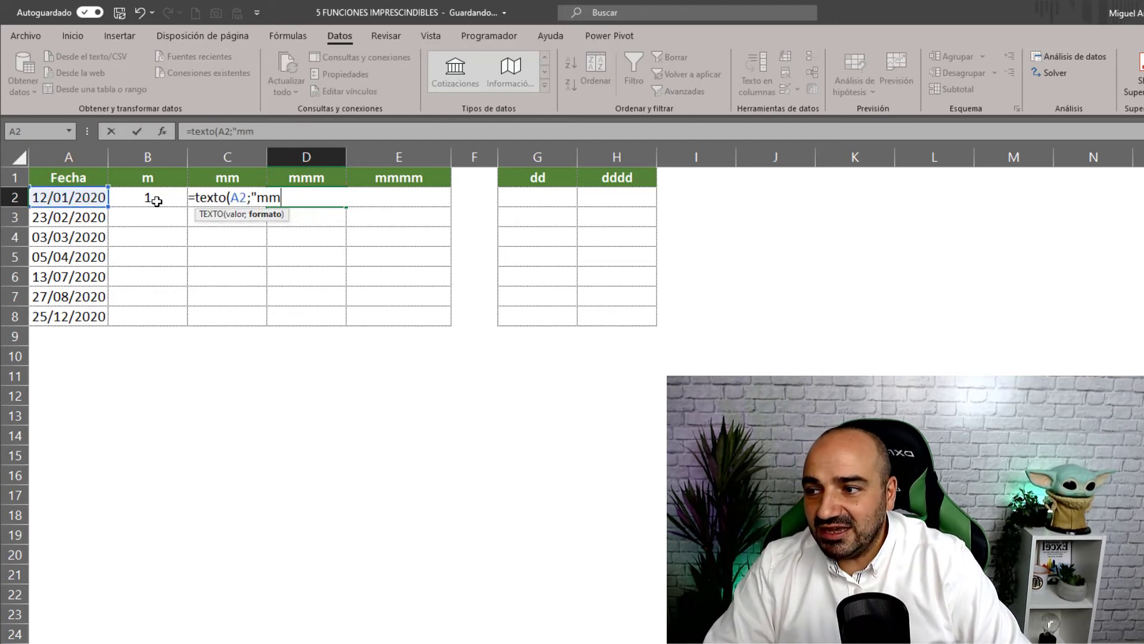
text(m")
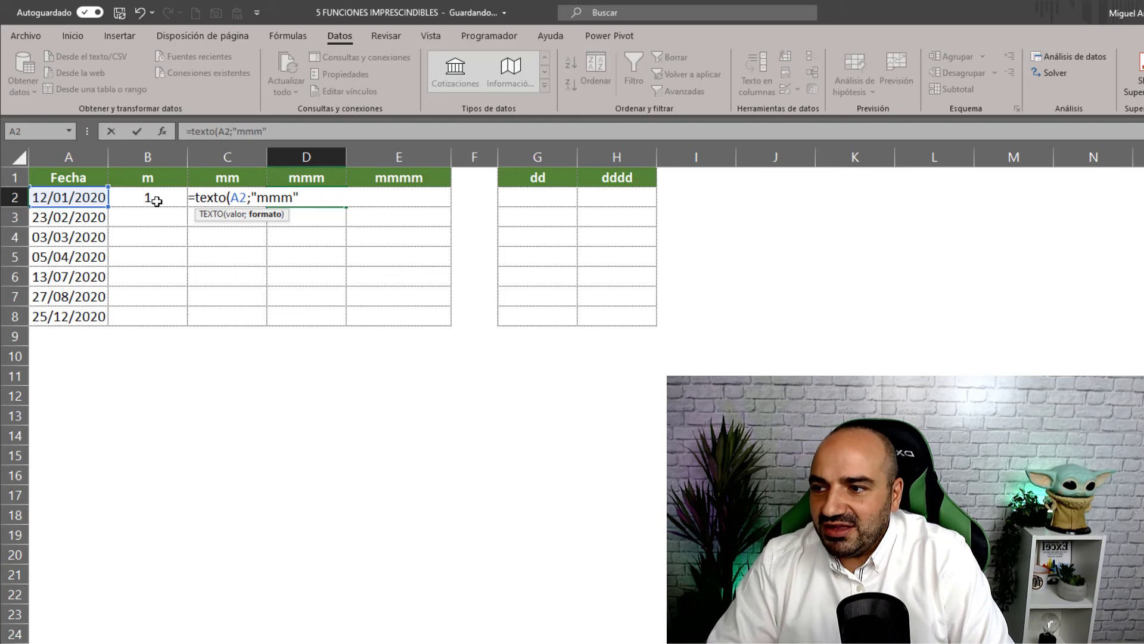
text())
key(Return)
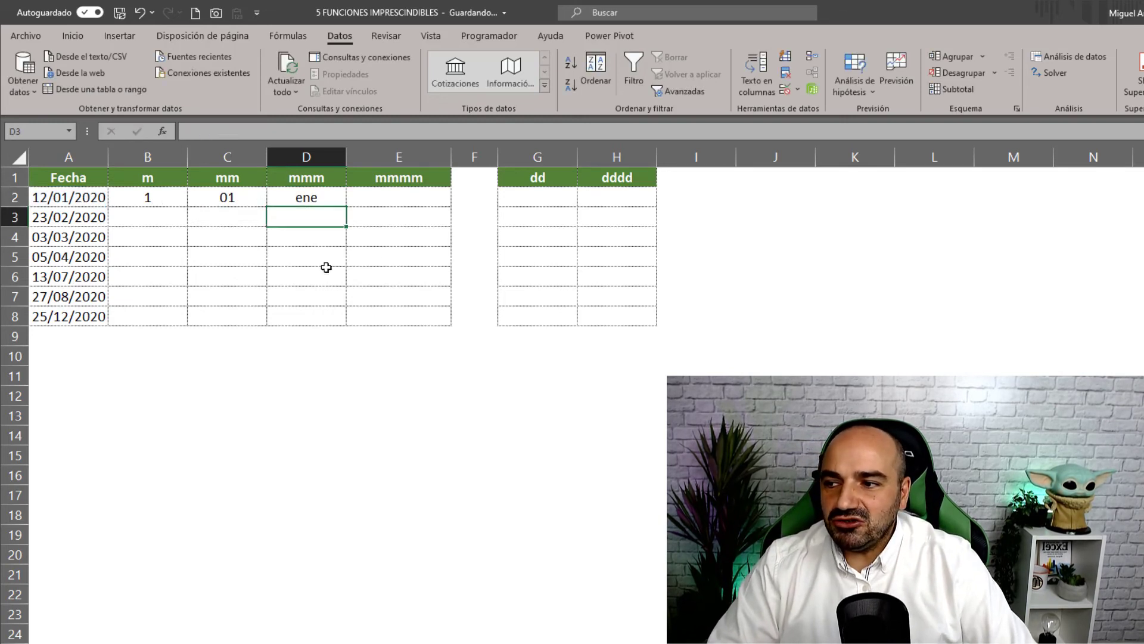
click(313, 199)
drag(346, 206, 317, 333)
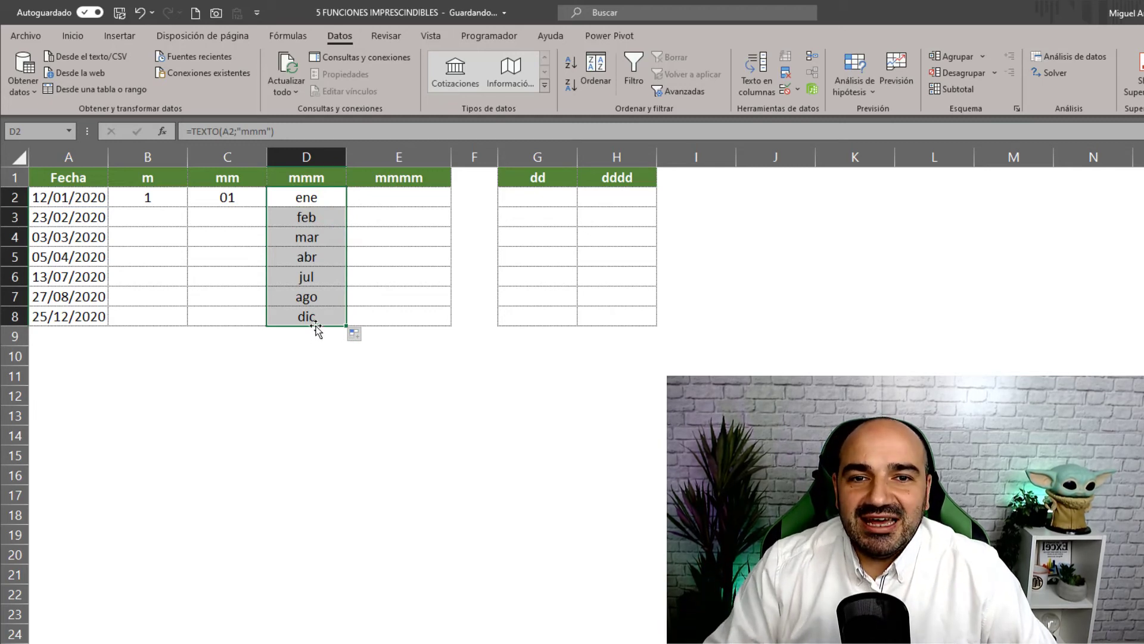
- Enter =TEXTO(A2;"mmmm") in E2 and fill it down to E8, enero through diciembre
click(403, 193)
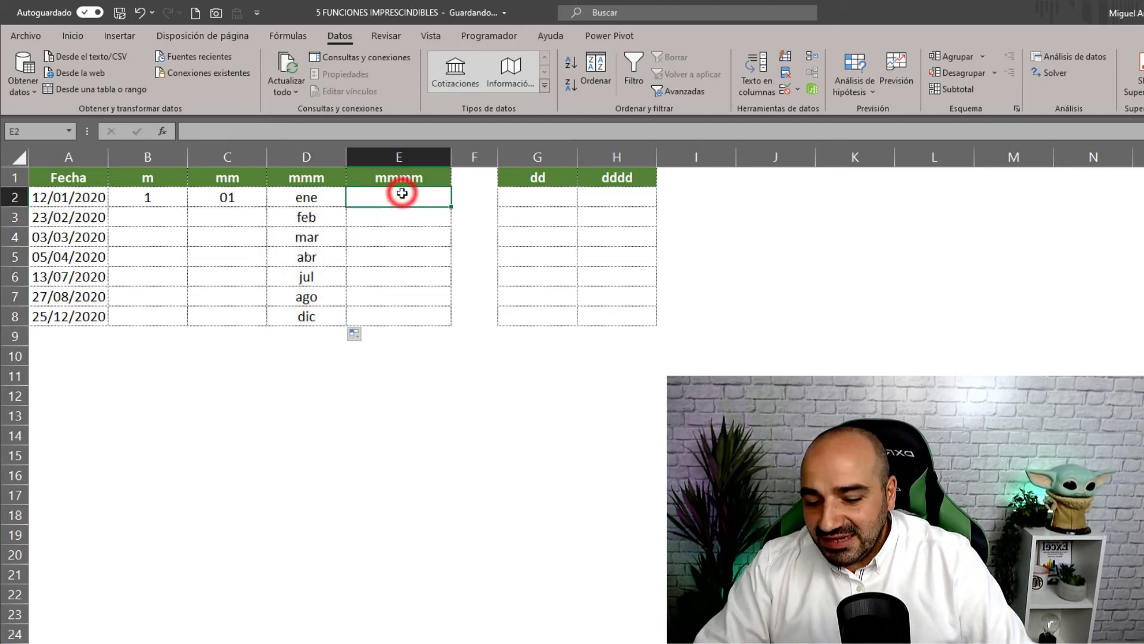
text(=text)
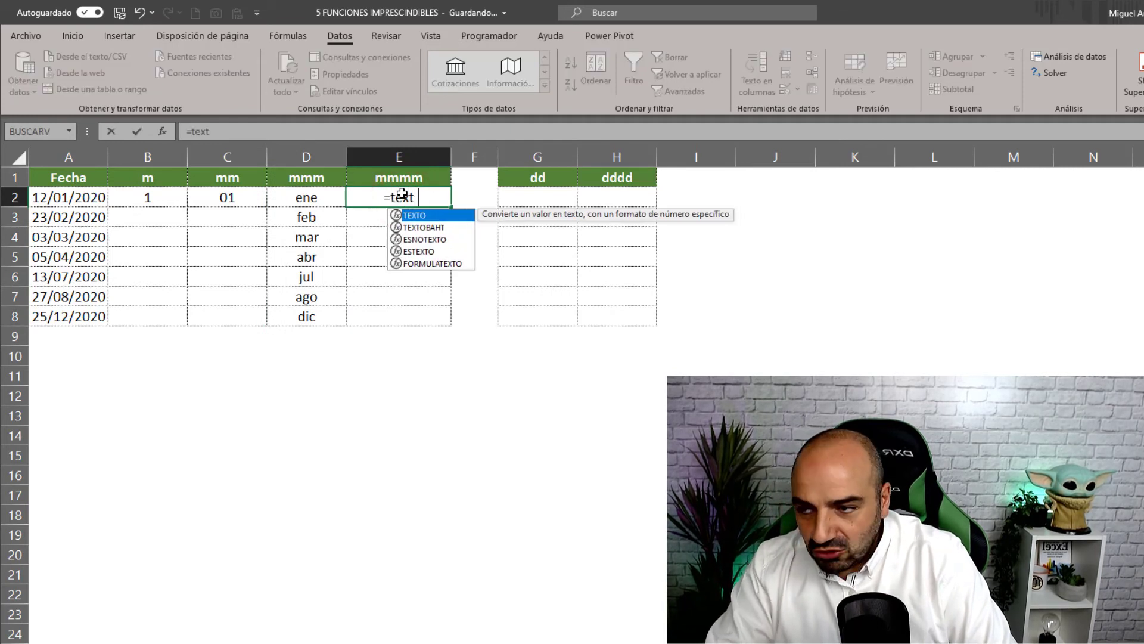
text(o()
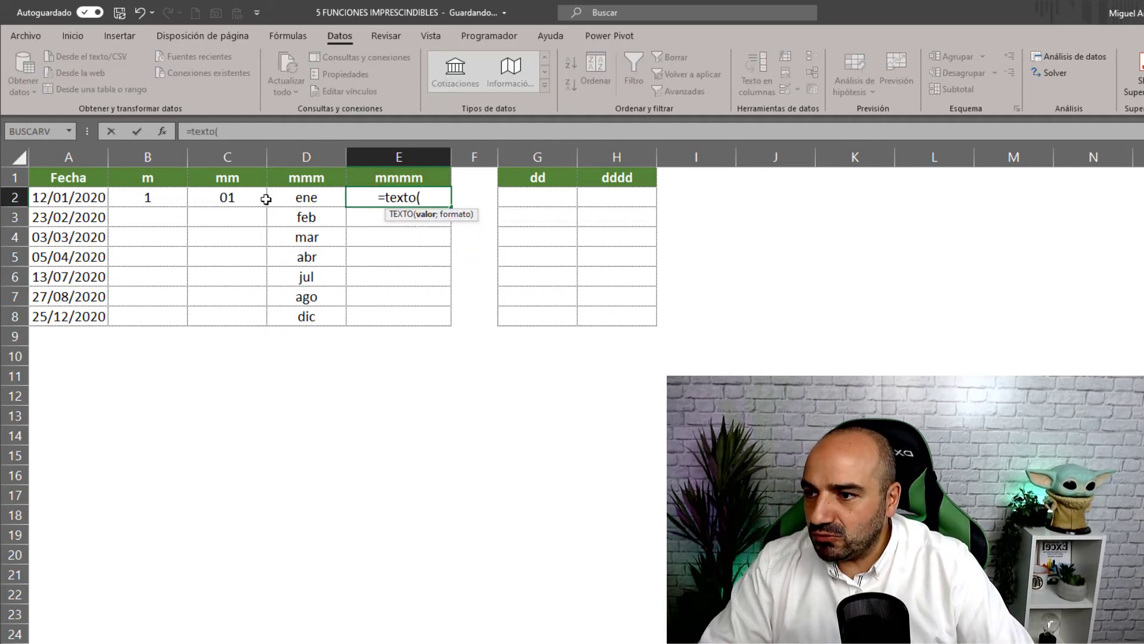
click(91, 199)
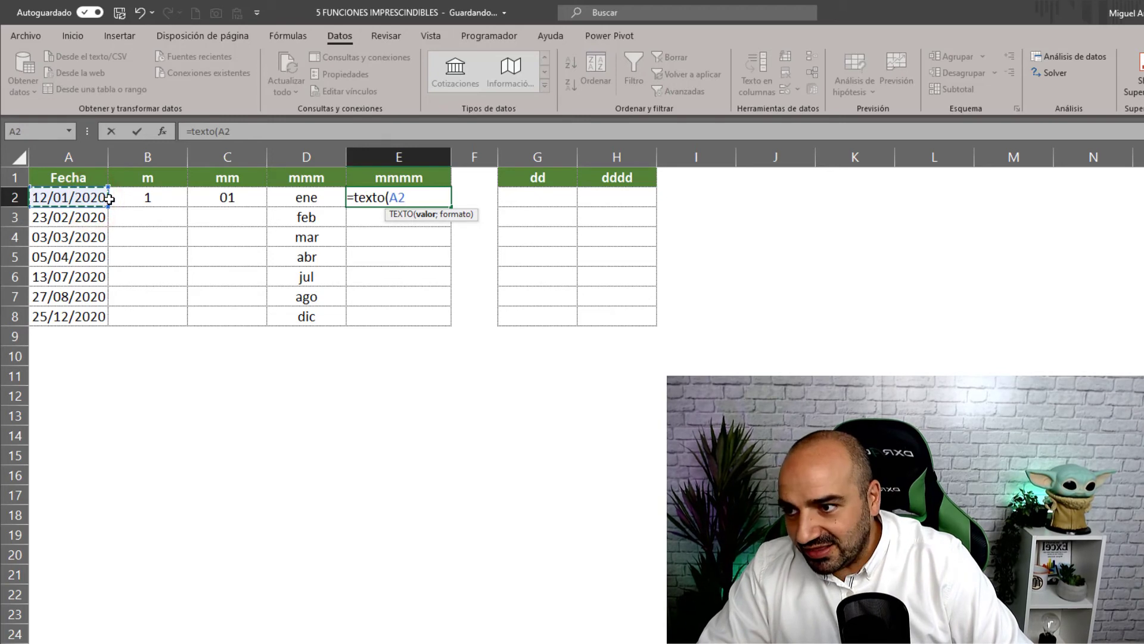
text(;"mm)
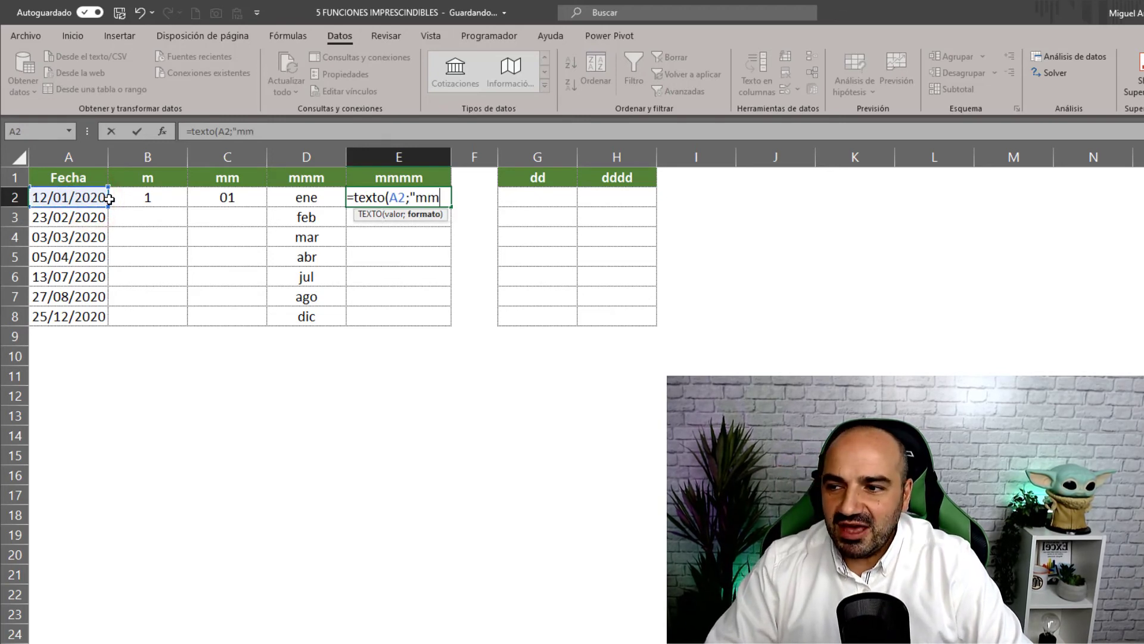
text(mm")
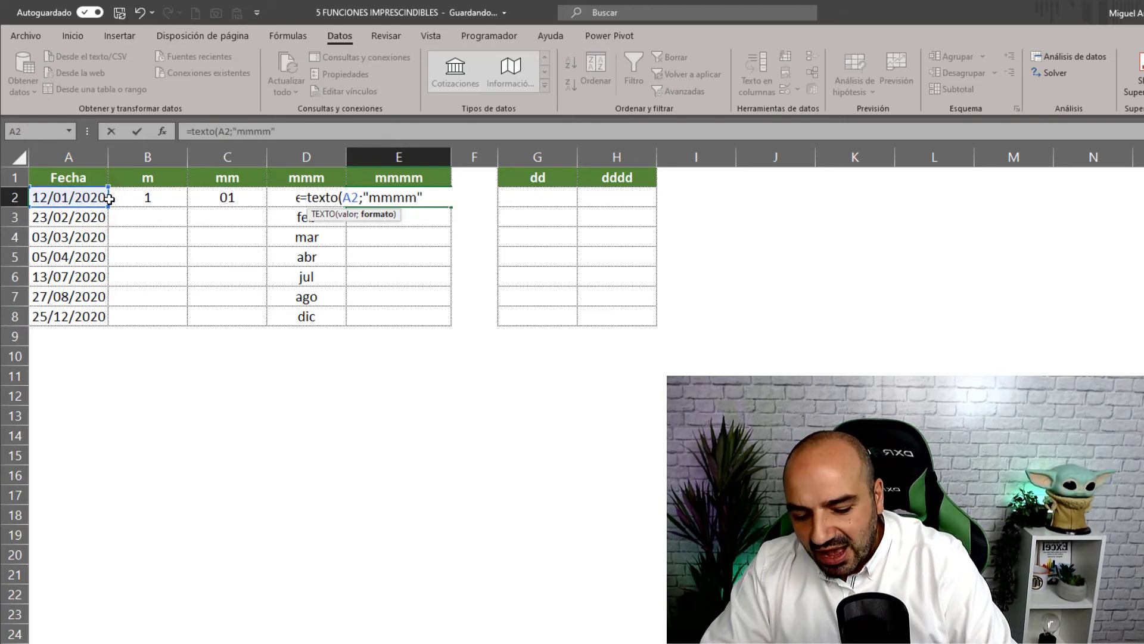
text())
key(Return)
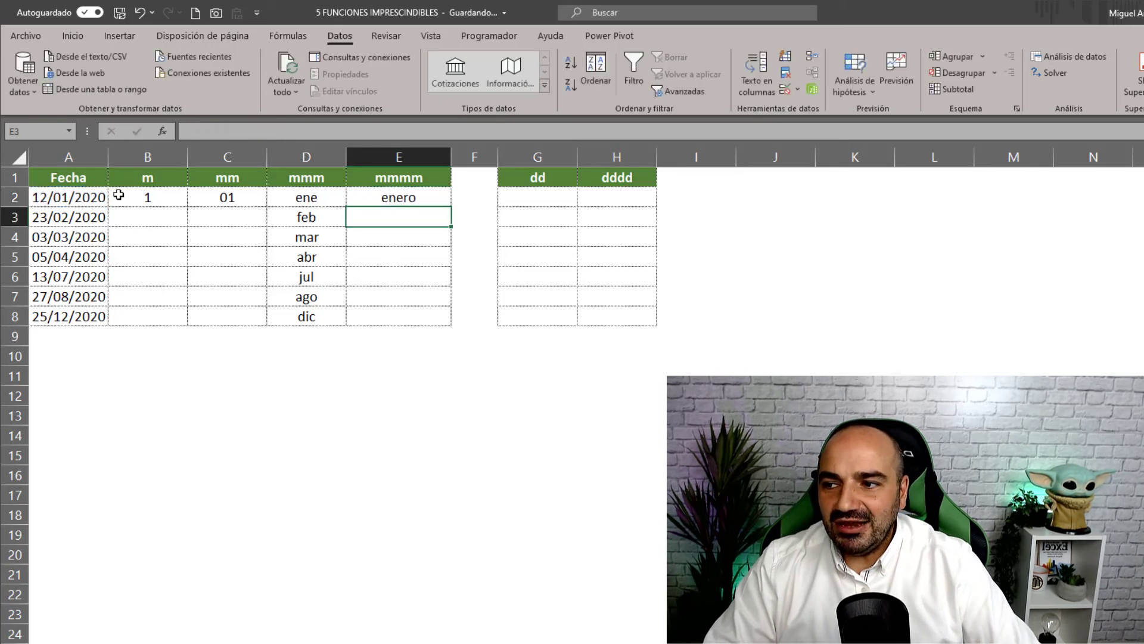
click(411, 196)
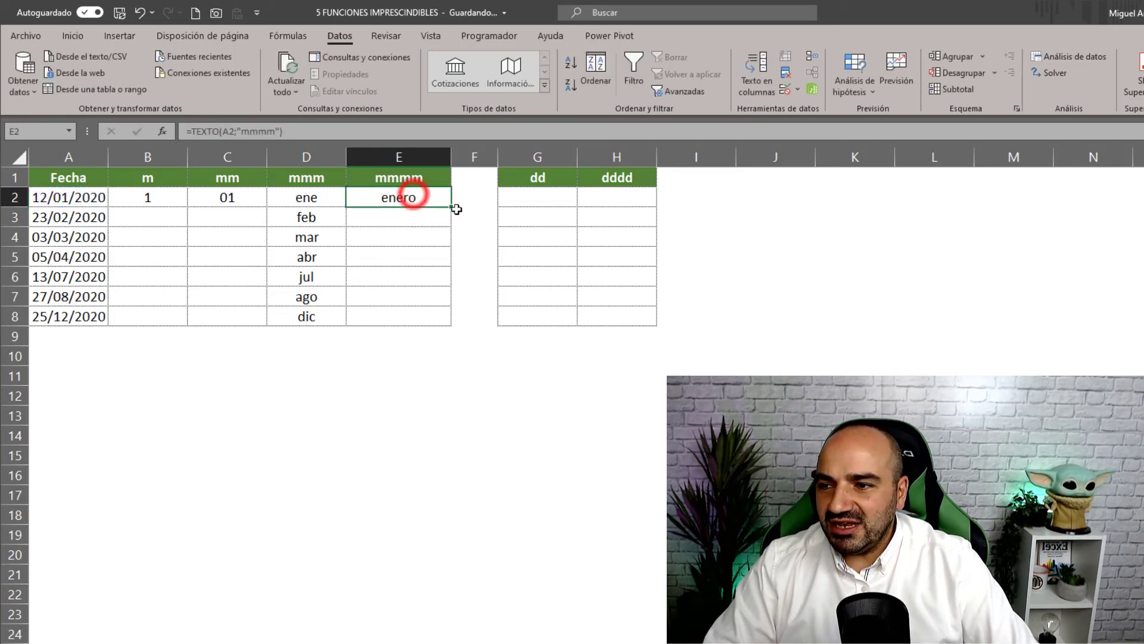
drag(451, 207, 449, 322)
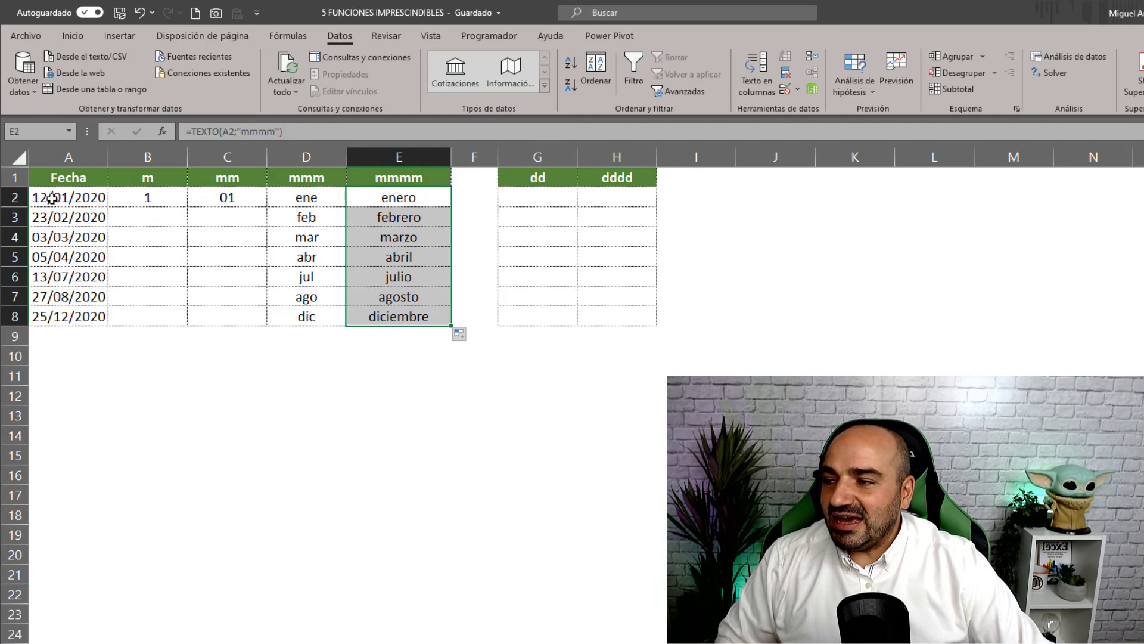
click(56, 220)
click(53, 239)
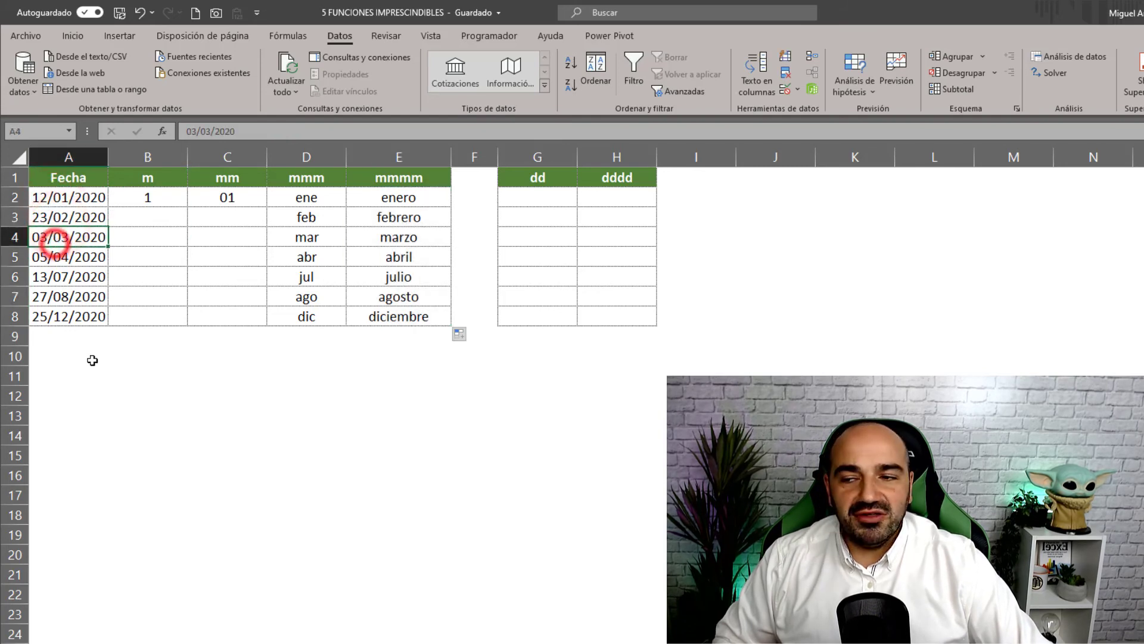
drag(406, 192, 392, 335)
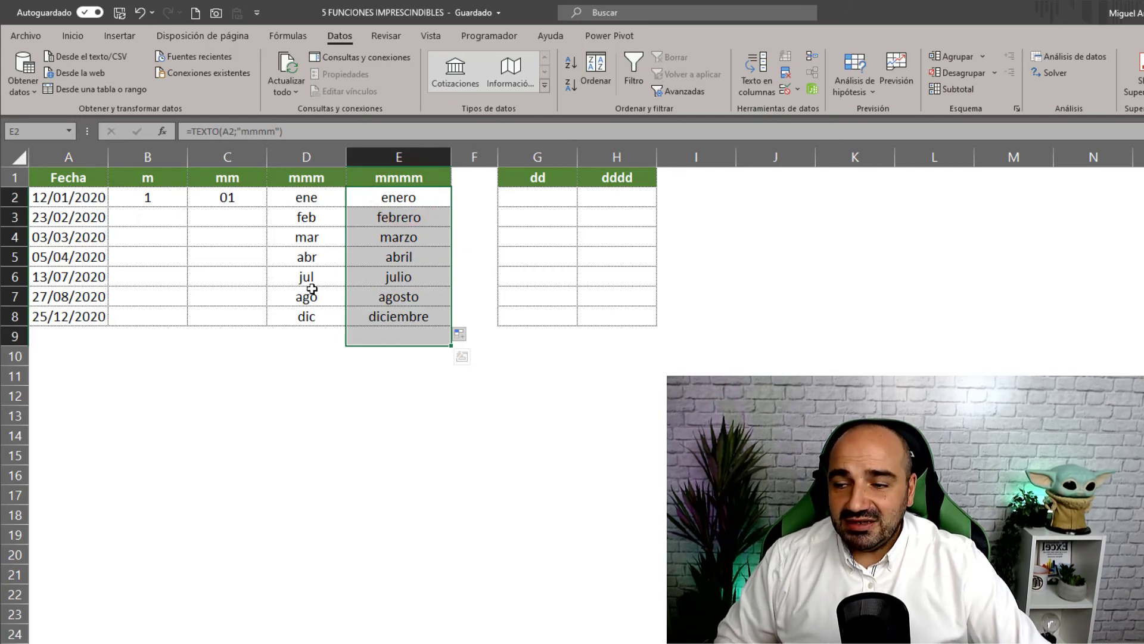
- Enter =TEXTO(A2;"dd") in G2 so it shows the day 12
click(538, 197)
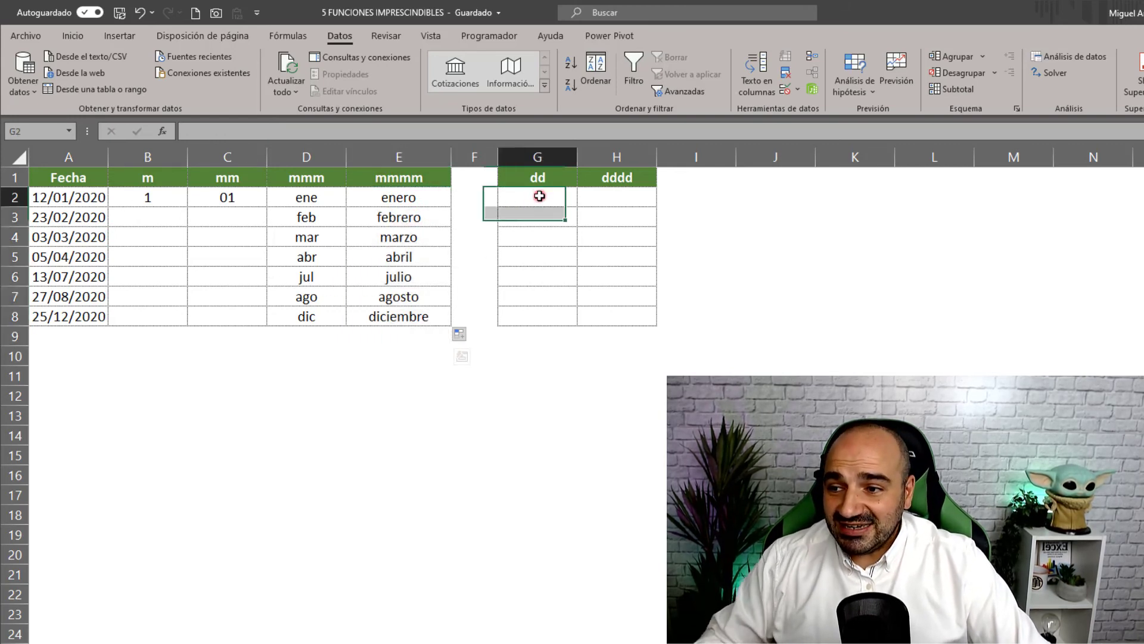
text(=te)
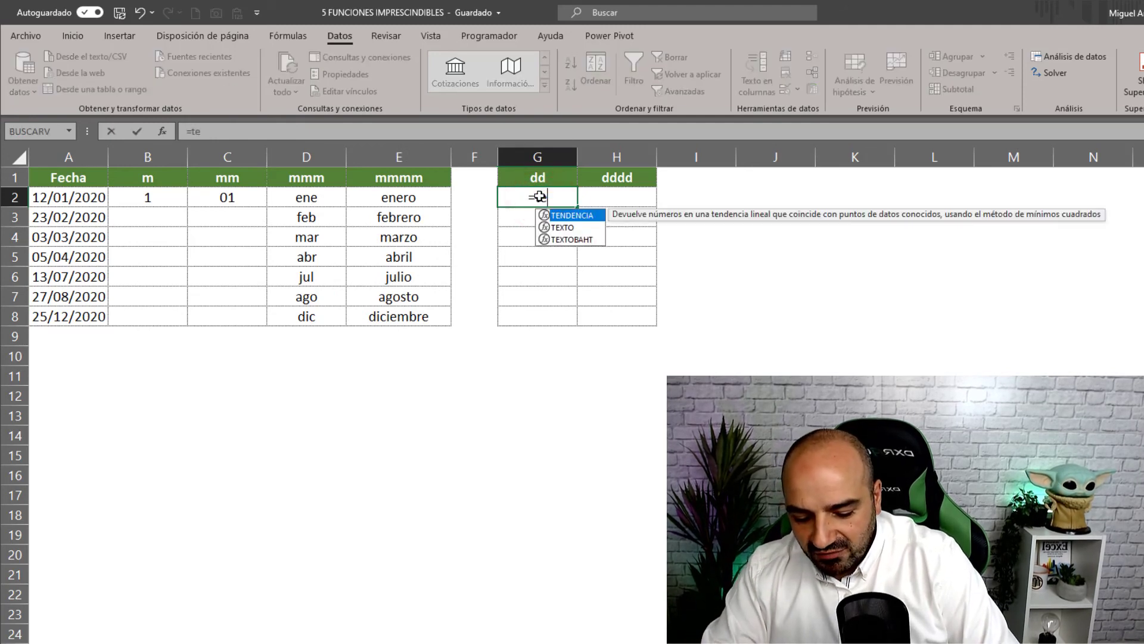
text(xto()
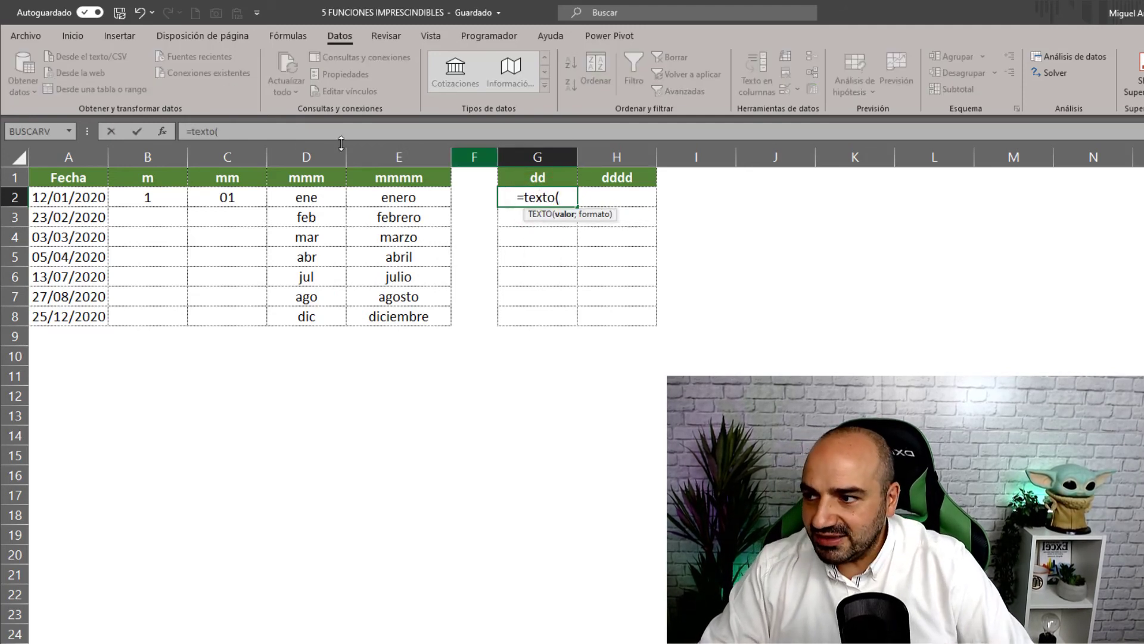
click(60, 203)
text(;)
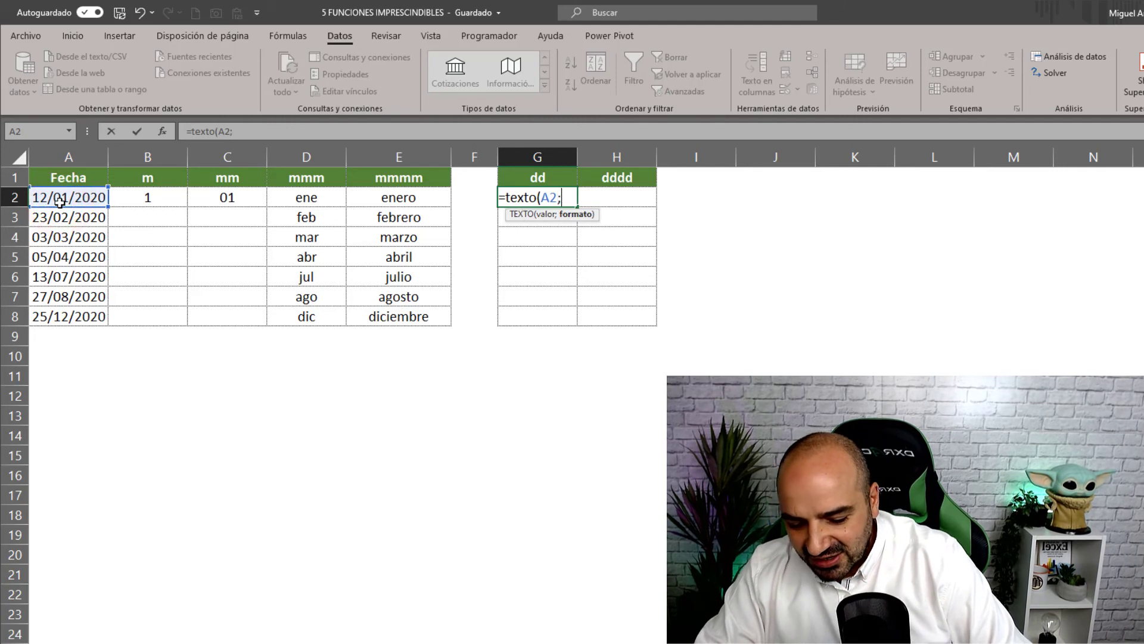
text("dd")
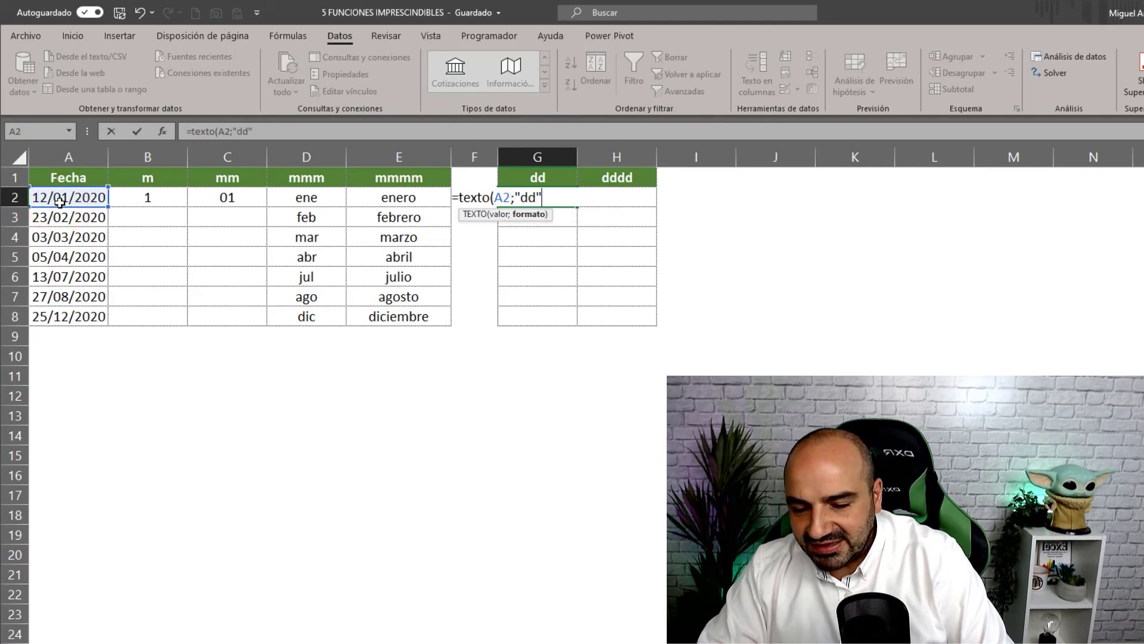
text())
key(Return)
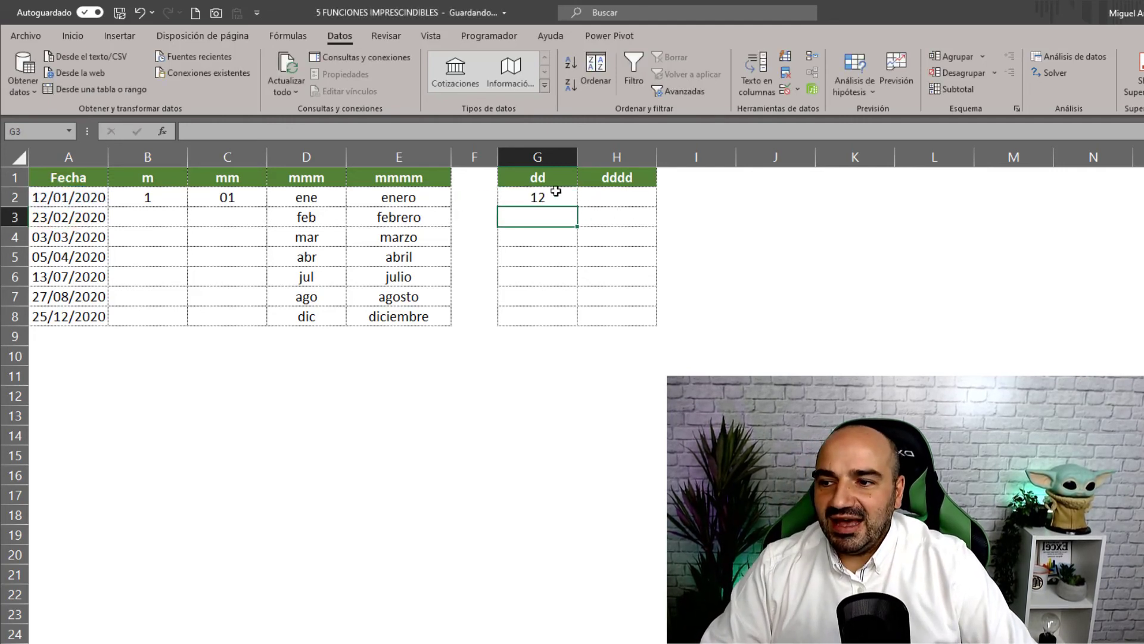
click(538, 195)
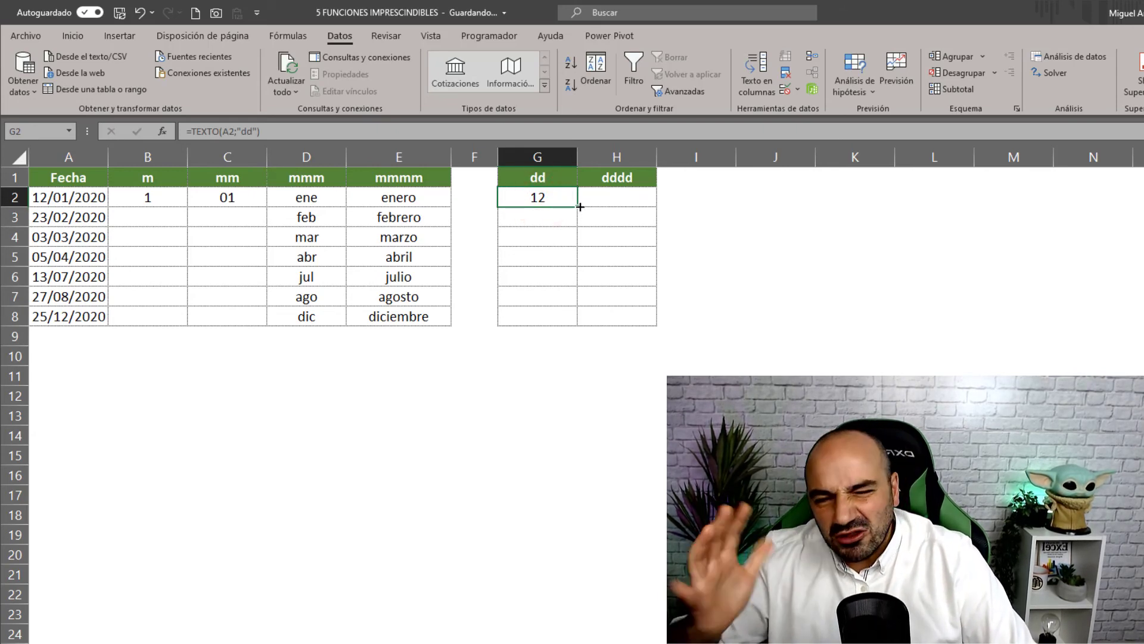
- Enter =TEXTO(A2;"dddd") in H2 and fill it down to H8 for weekday names
click(613, 199)
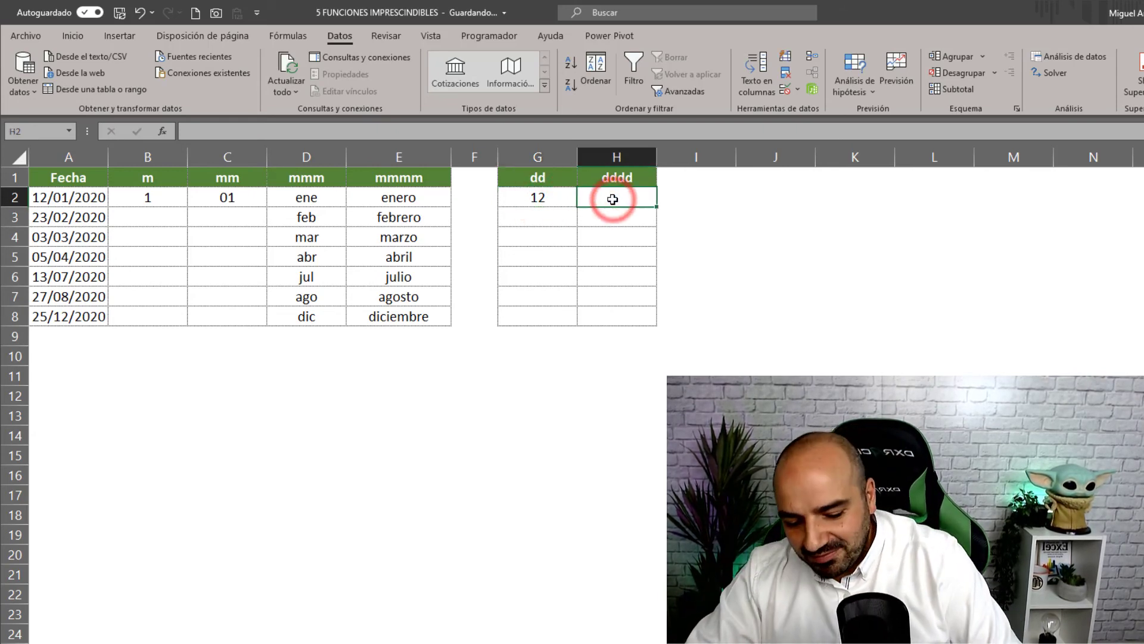
text(=te)
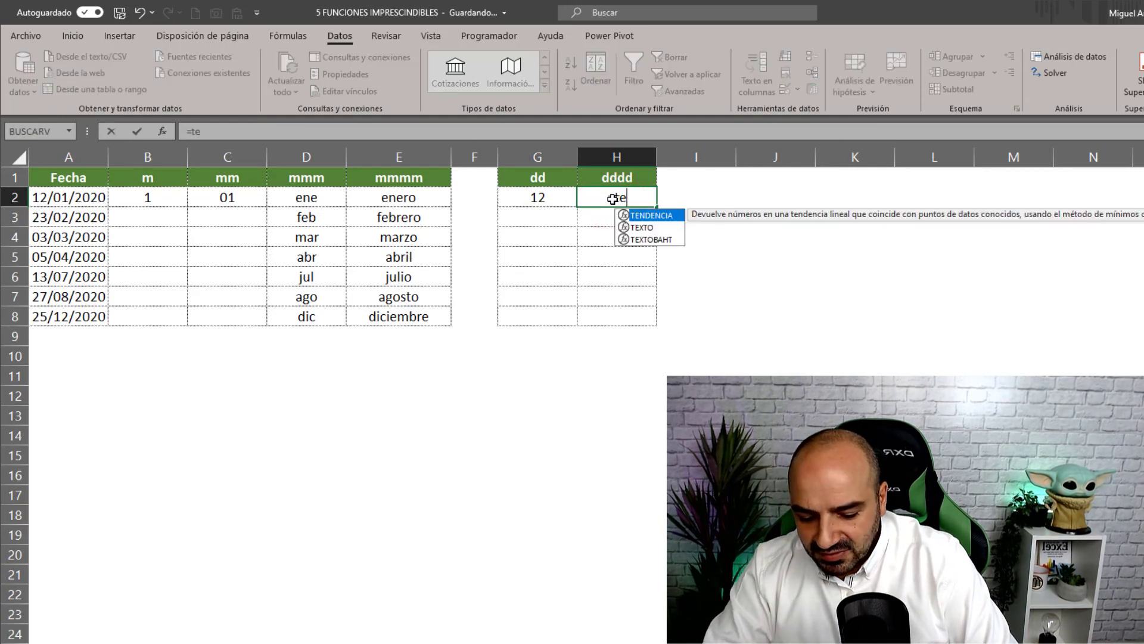
text(xto()
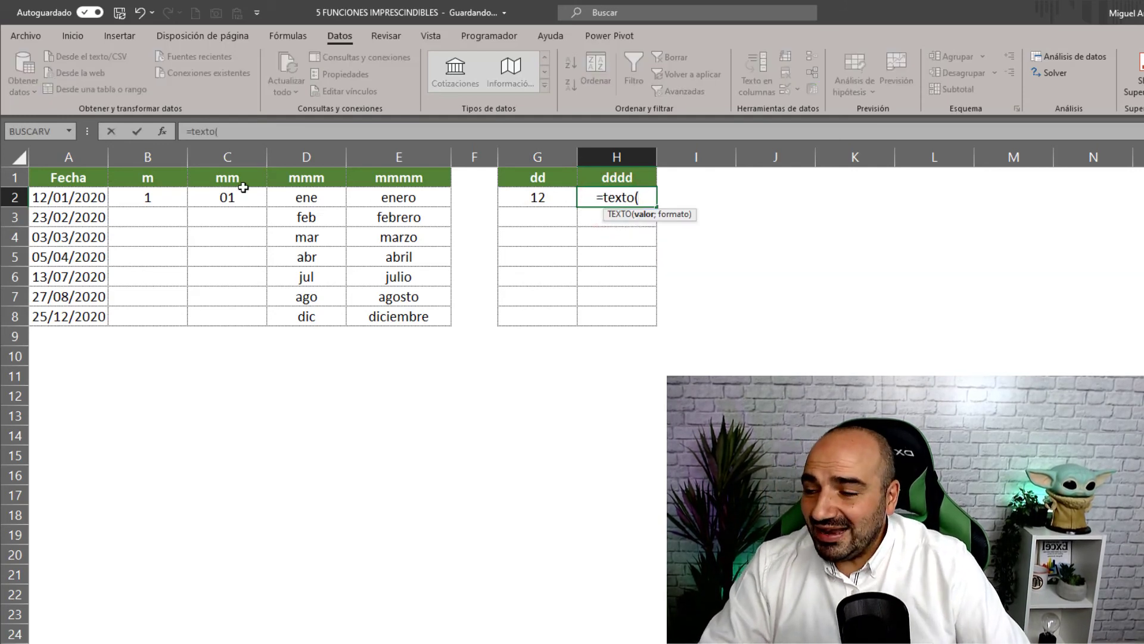
click(100, 198)
text(;)
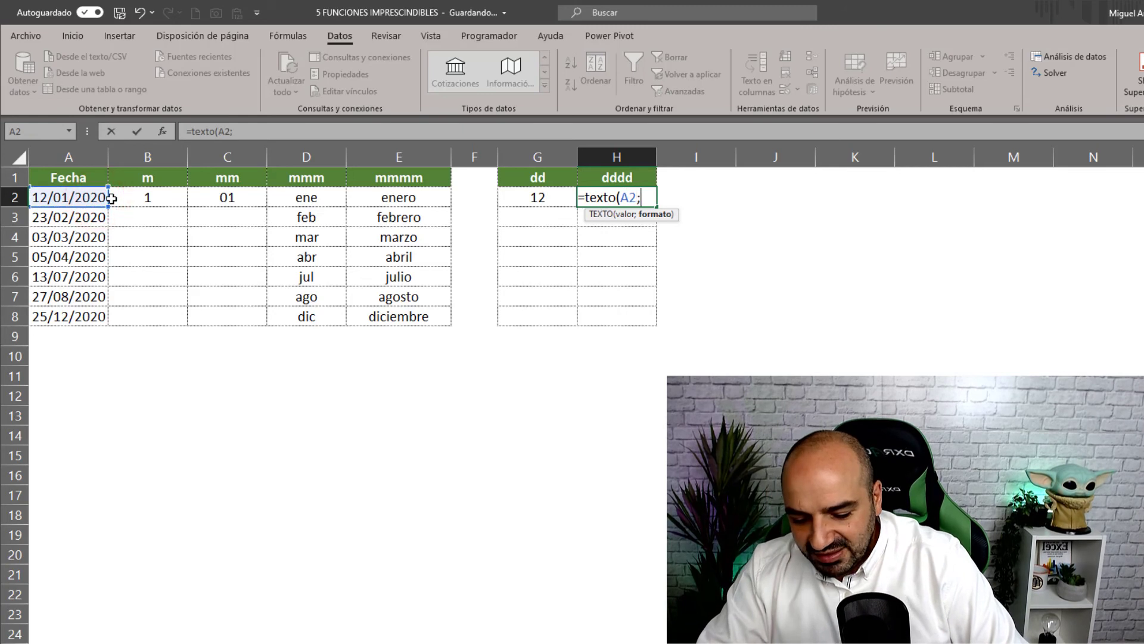
text(")
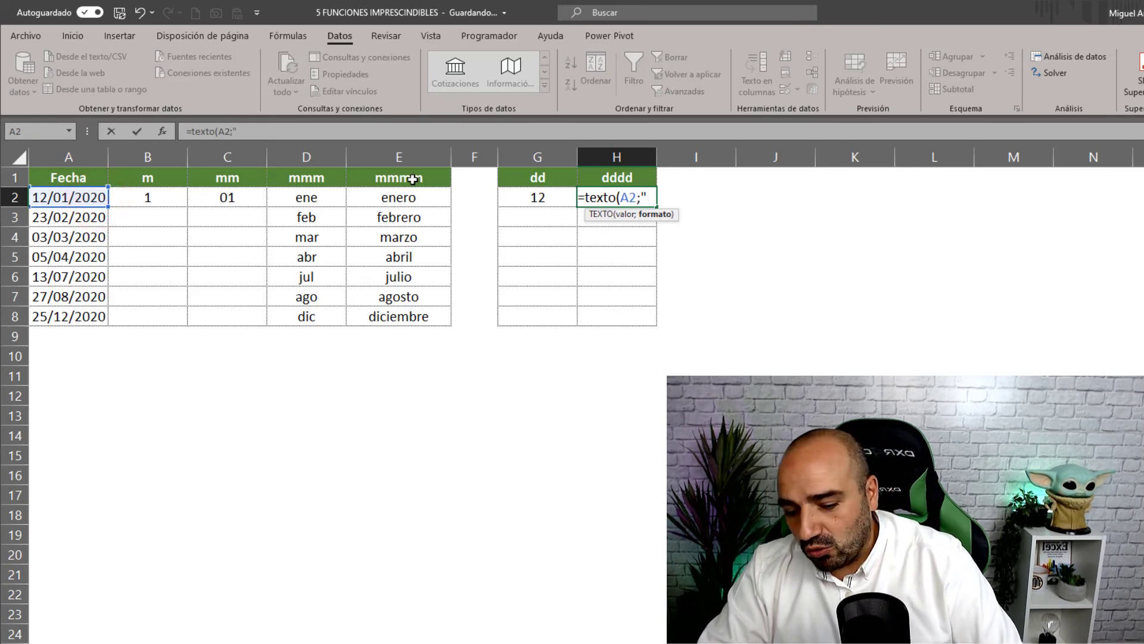
text(ddd)
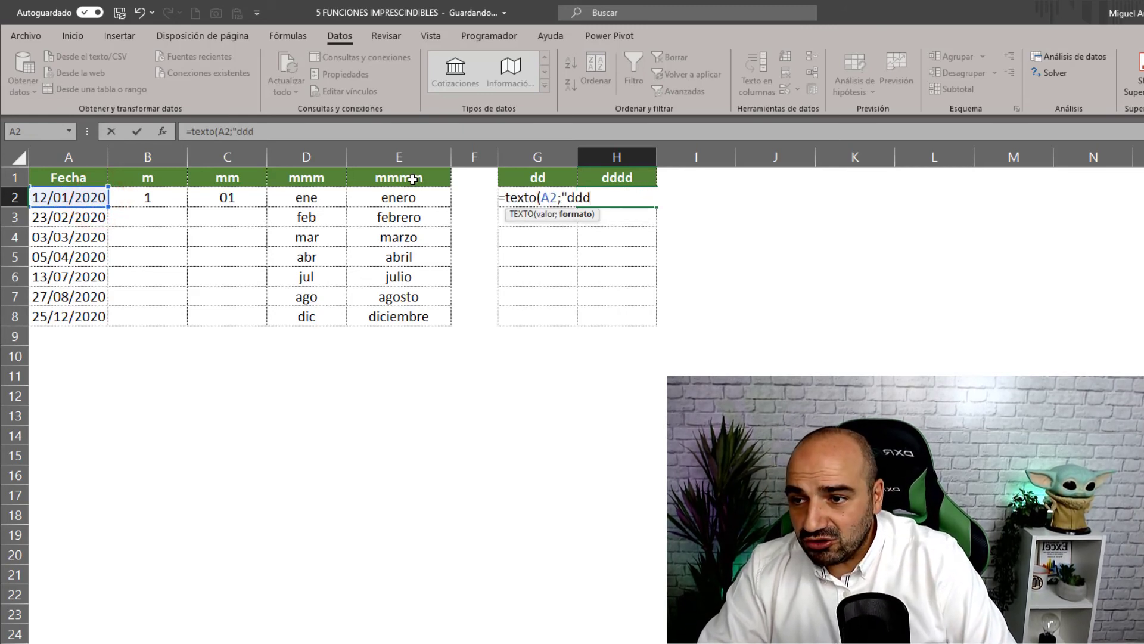
text(d")
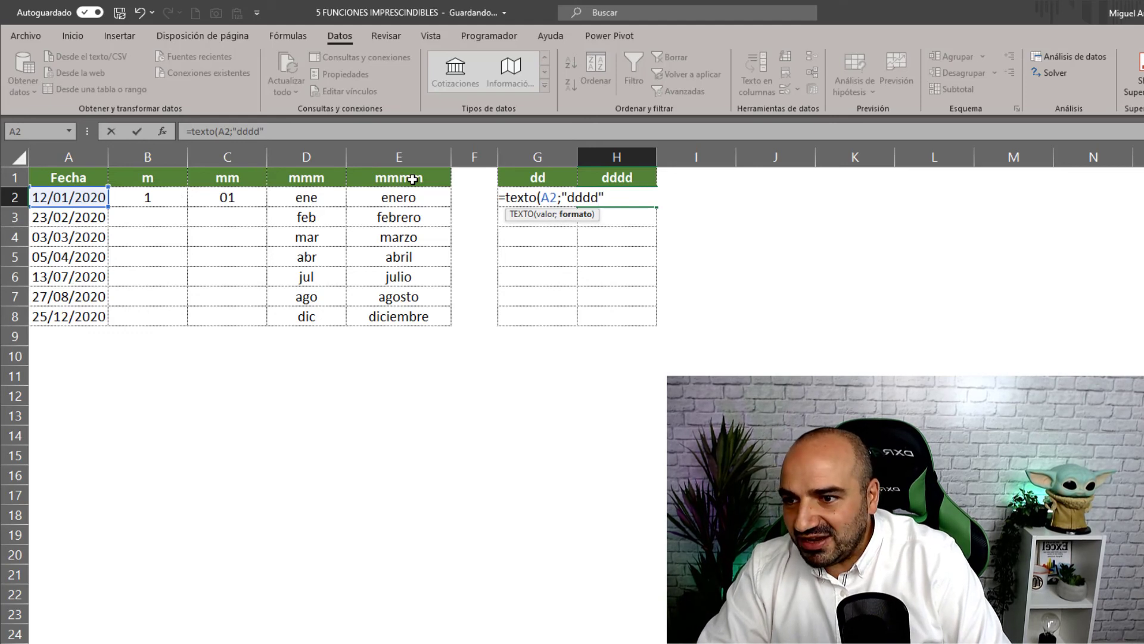
text())
key(Return)
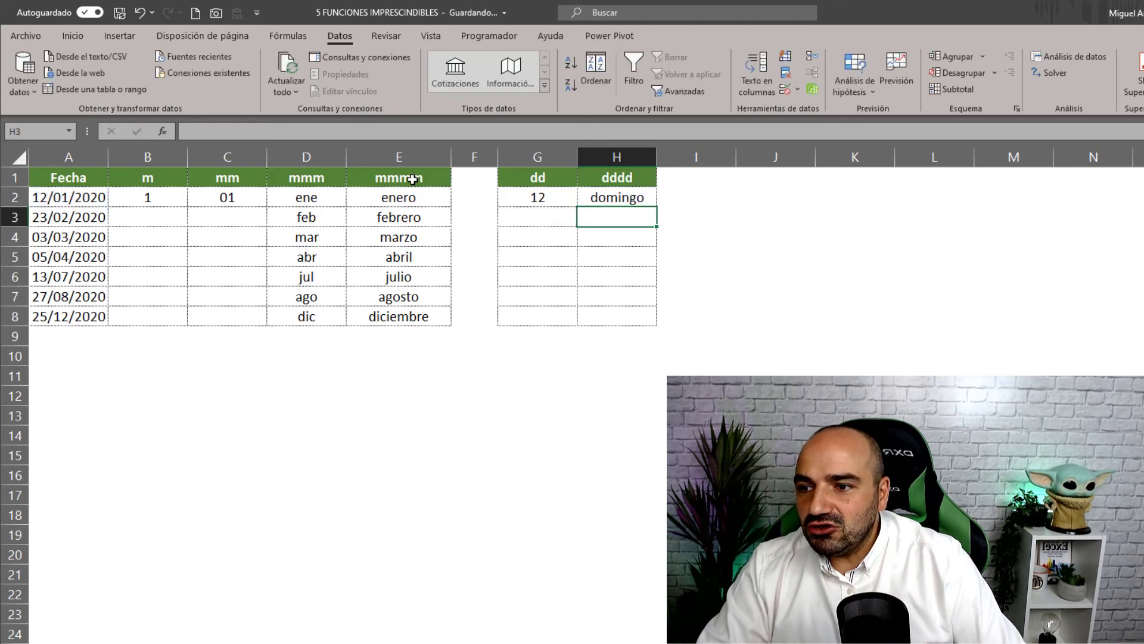
click(644, 197)
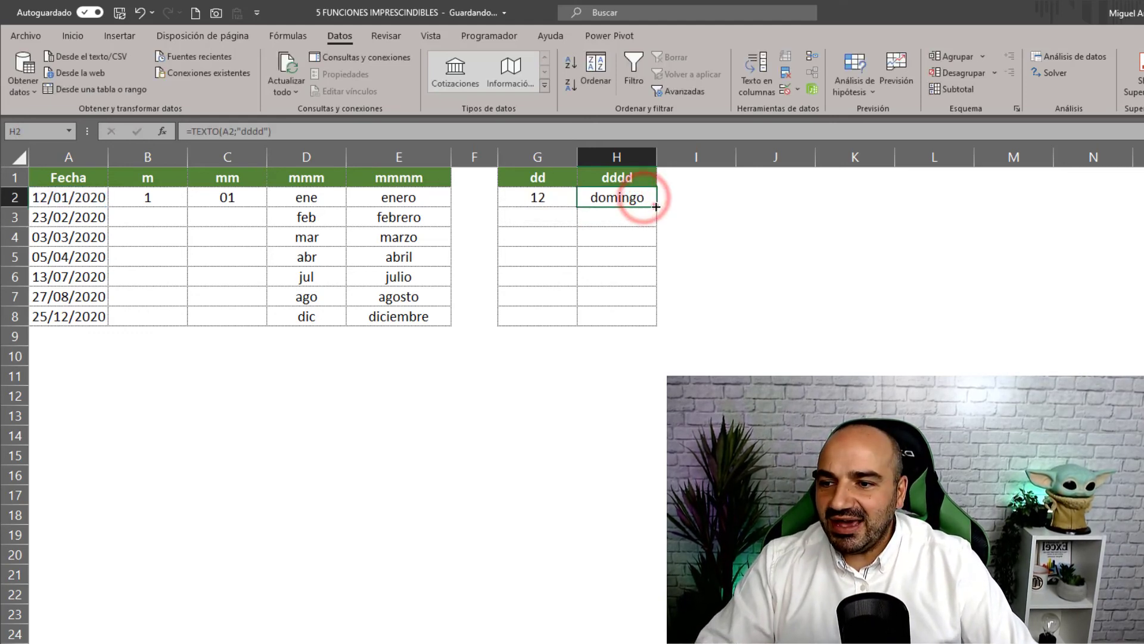
drag(656, 206, 654, 321)
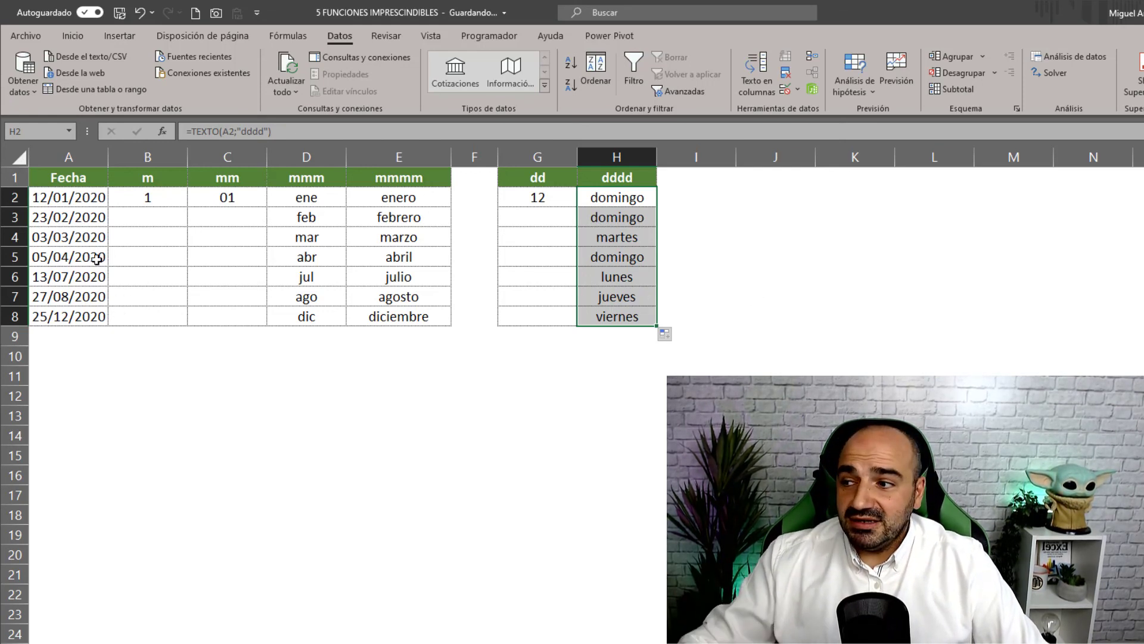
drag(72, 197, 66, 300)
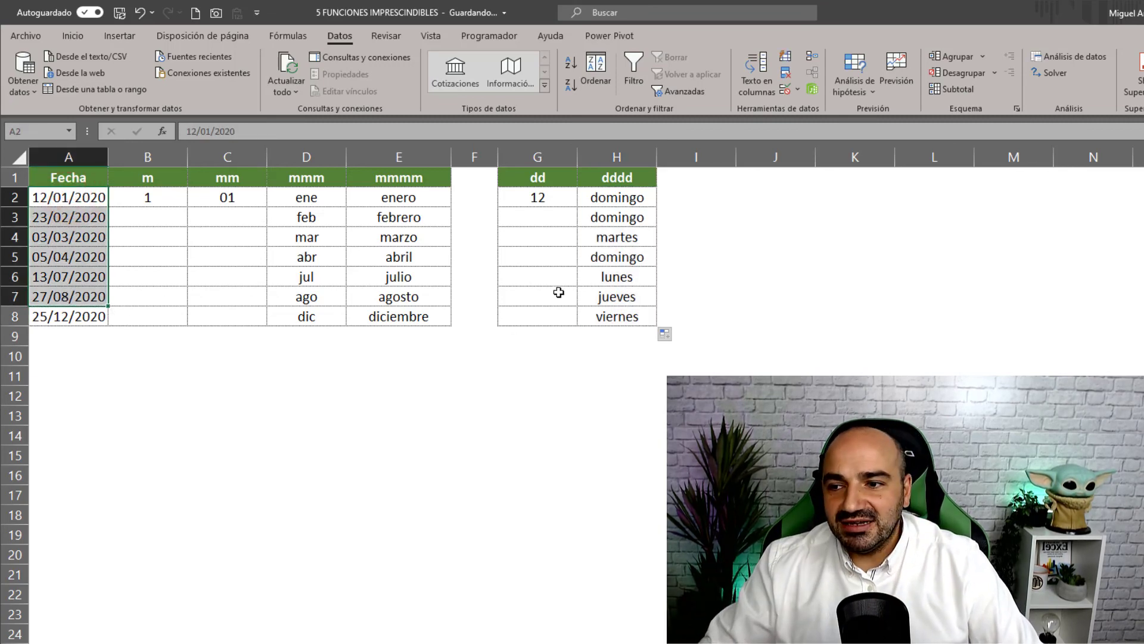
drag(620, 193, 605, 312)
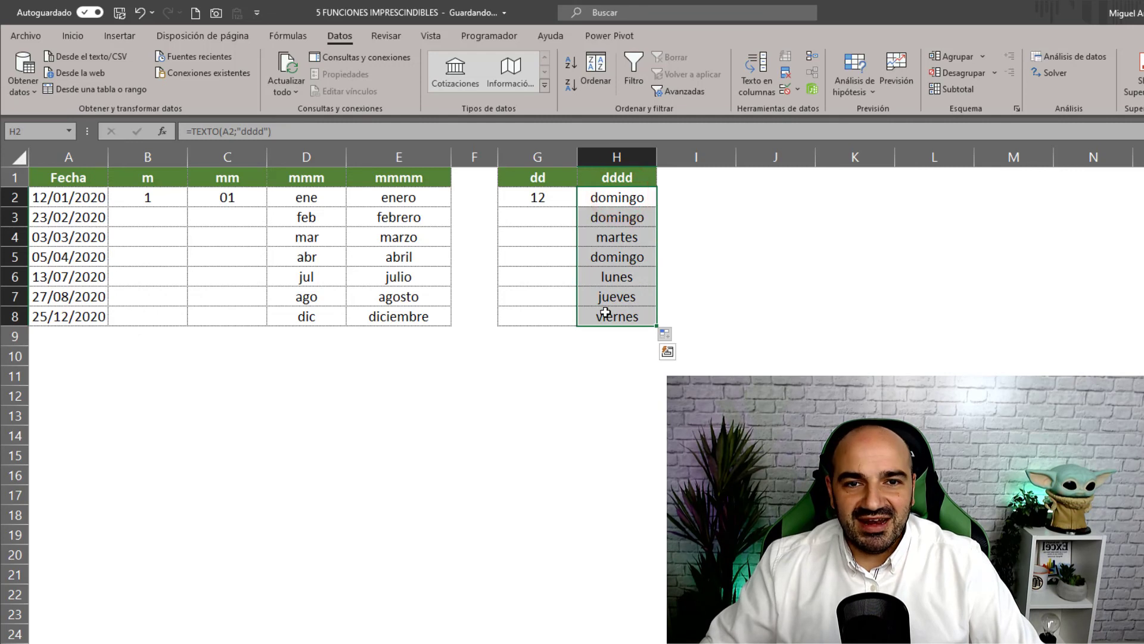